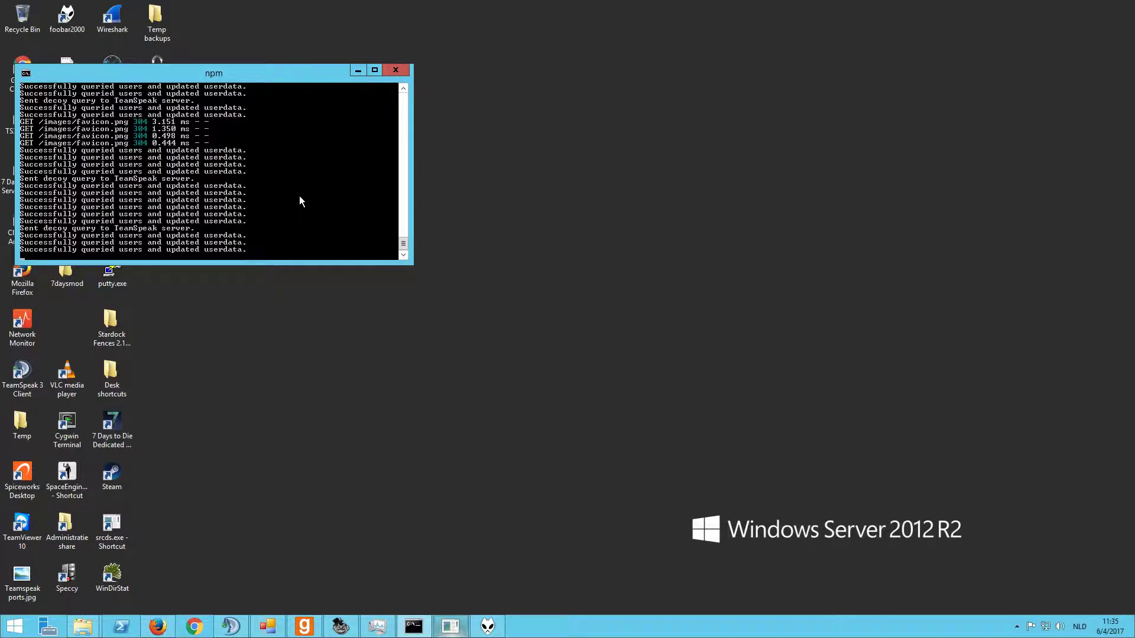
Scroll back through the npm bot console's earlier query log, then switch to Firefox.
left_click(464, 505)
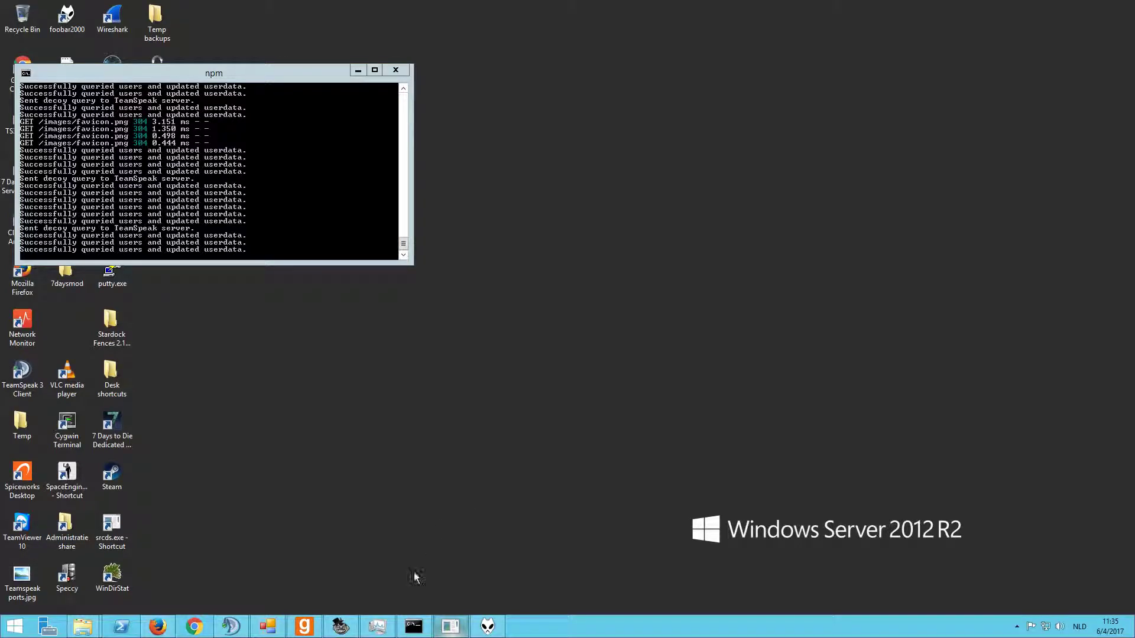
left_click(413, 625)
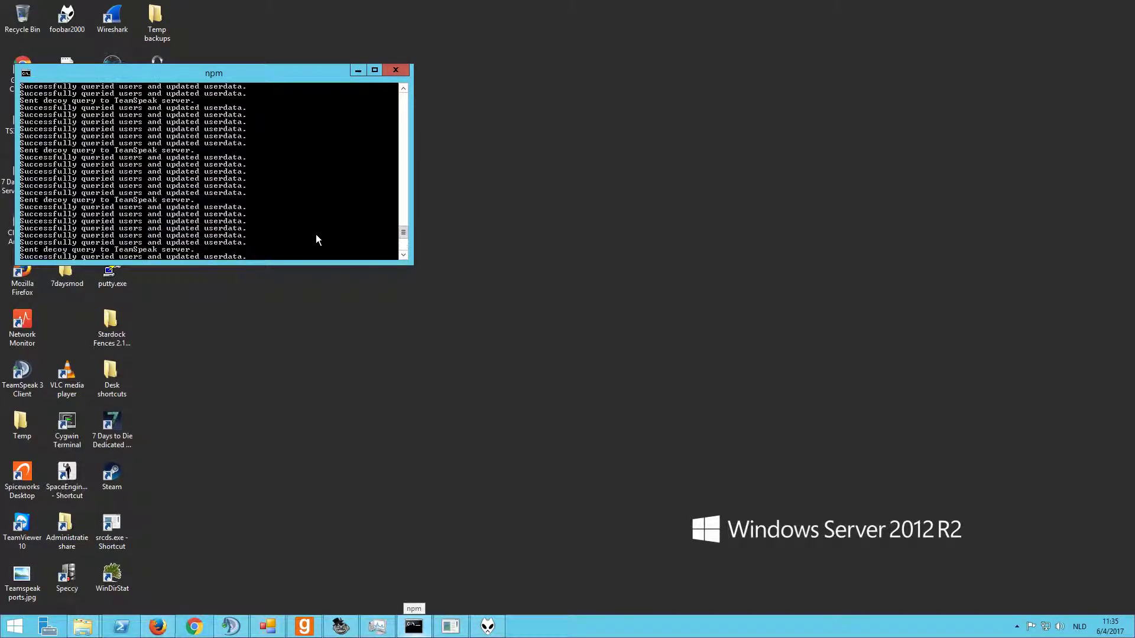
left_click_drag(403, 217, 407, 254)
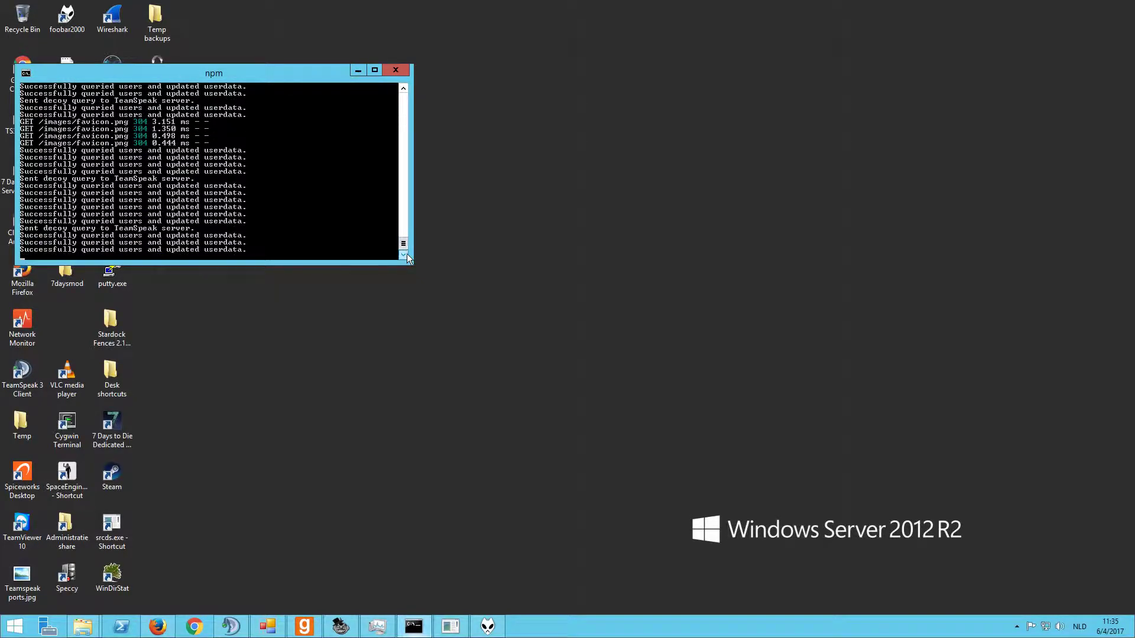
left_click(685, 408)
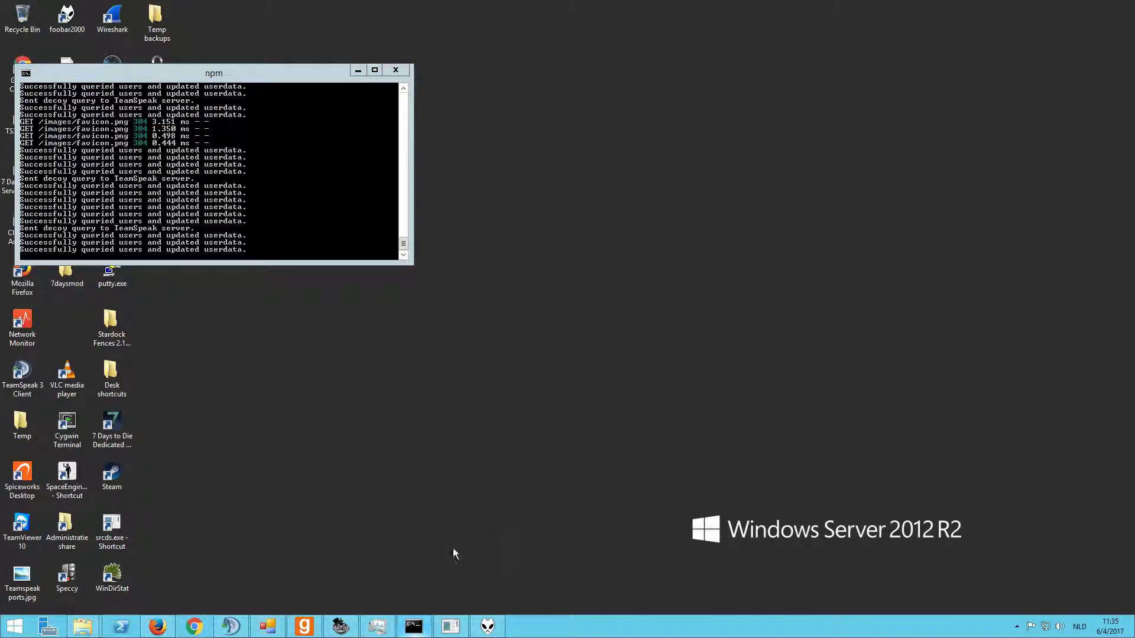
left_click(158, 630)
Open the 'Steam integration [Node.js]' forum thread and look over its URL and title.
left_click(82, 14)
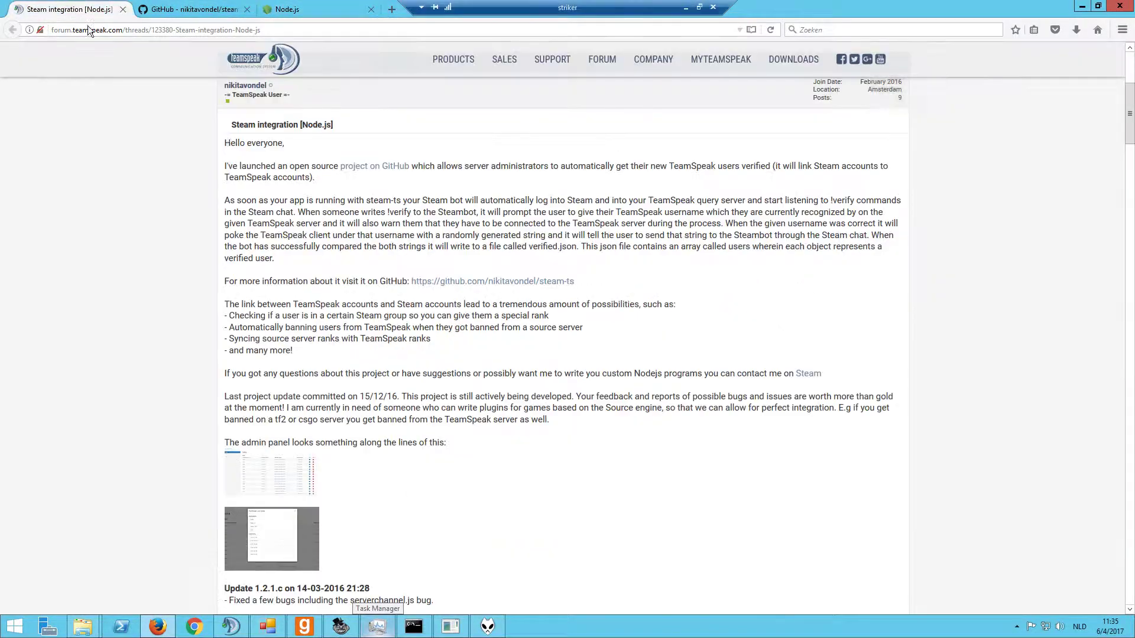
left_click(322, 29)
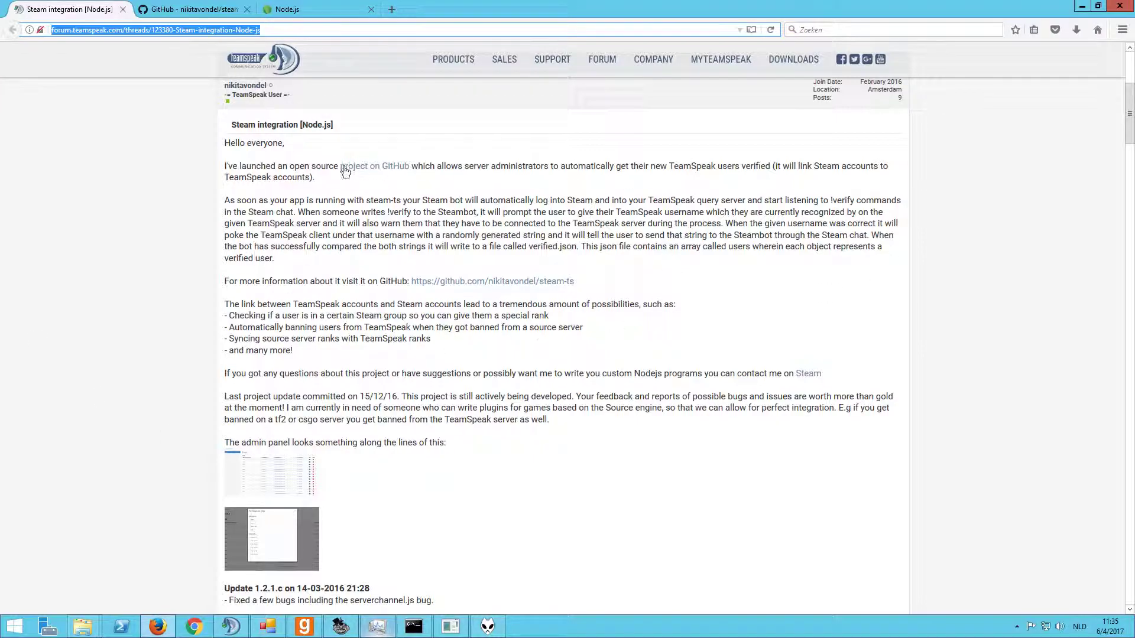
triple_click(248, 128)
left_click(350, 277)
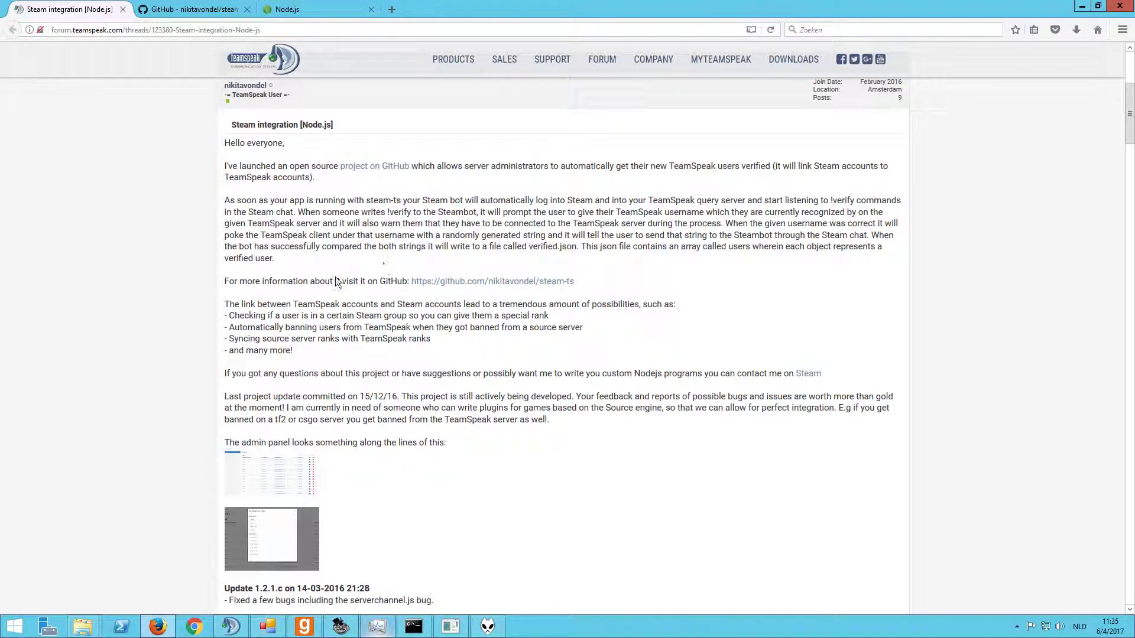
Read the steam-ts GitHub repository description and scroll into its README.
left_click(193, 9)
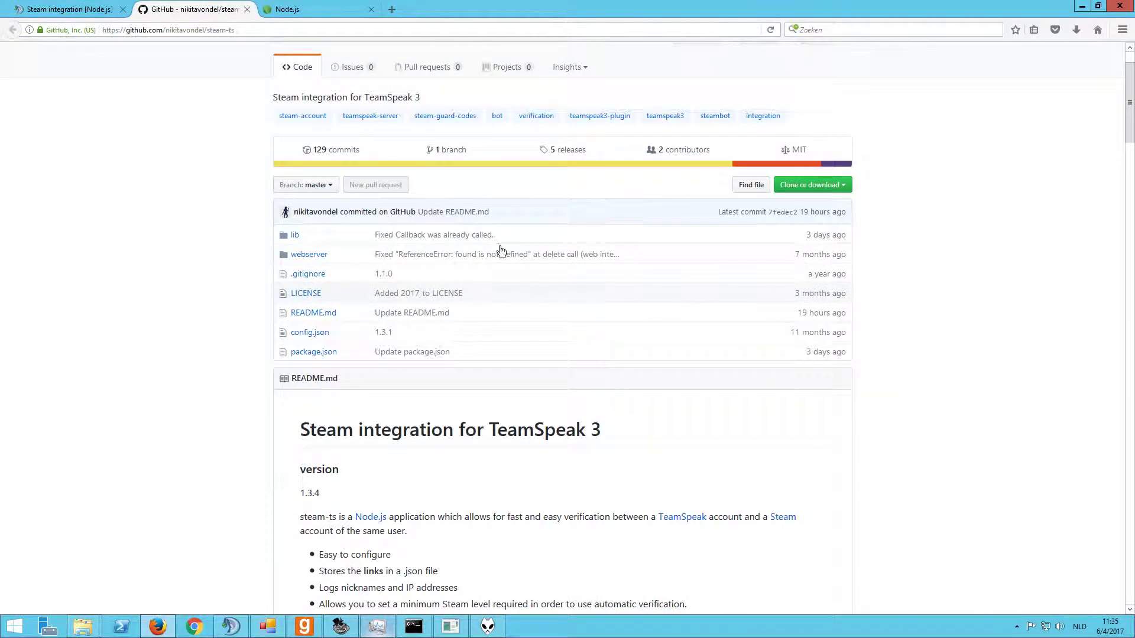
triple_click(350, 97)
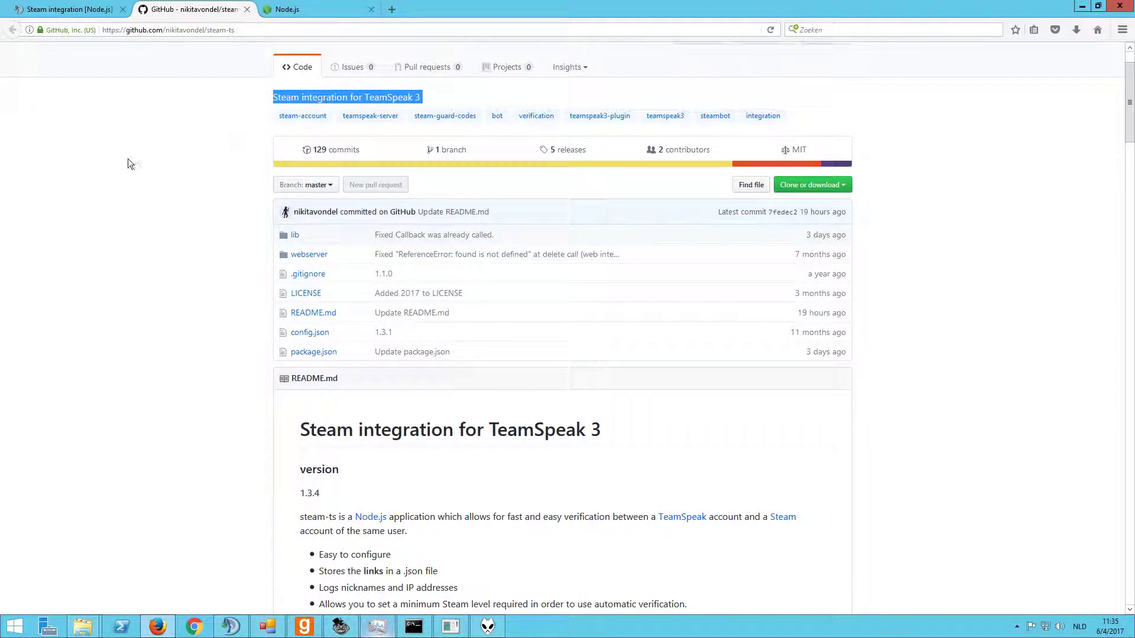
left_click(208, 316)
scroll(193, 324, "down", 8)
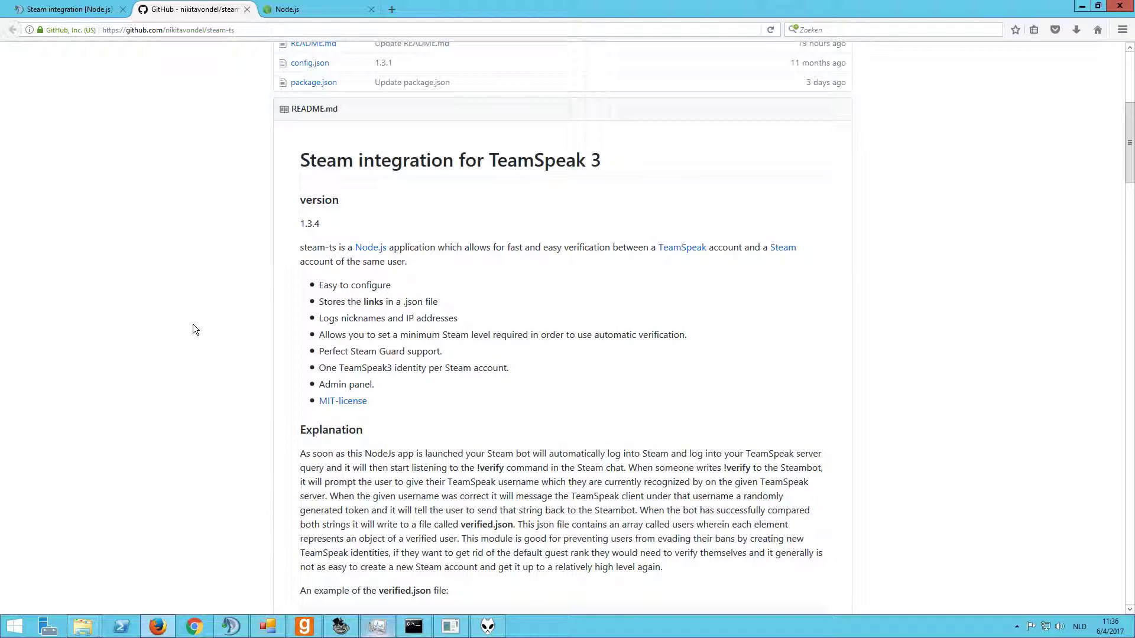
Check the Node.js download page, then return to the steam-ts repository.
left_click(313, 8)
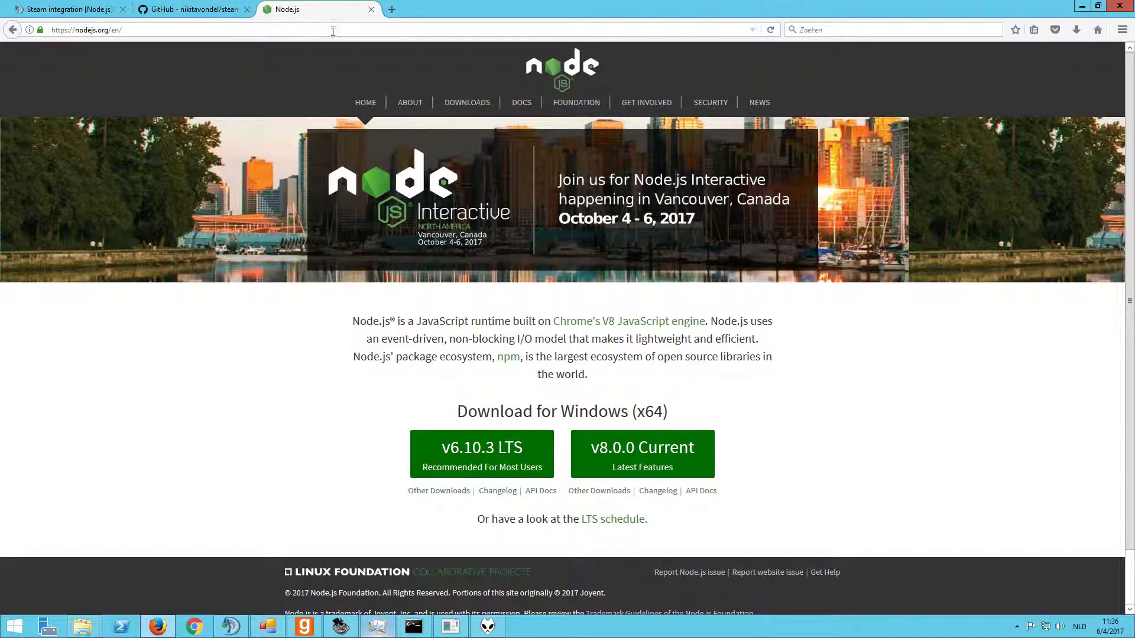
left_click(196, 13)
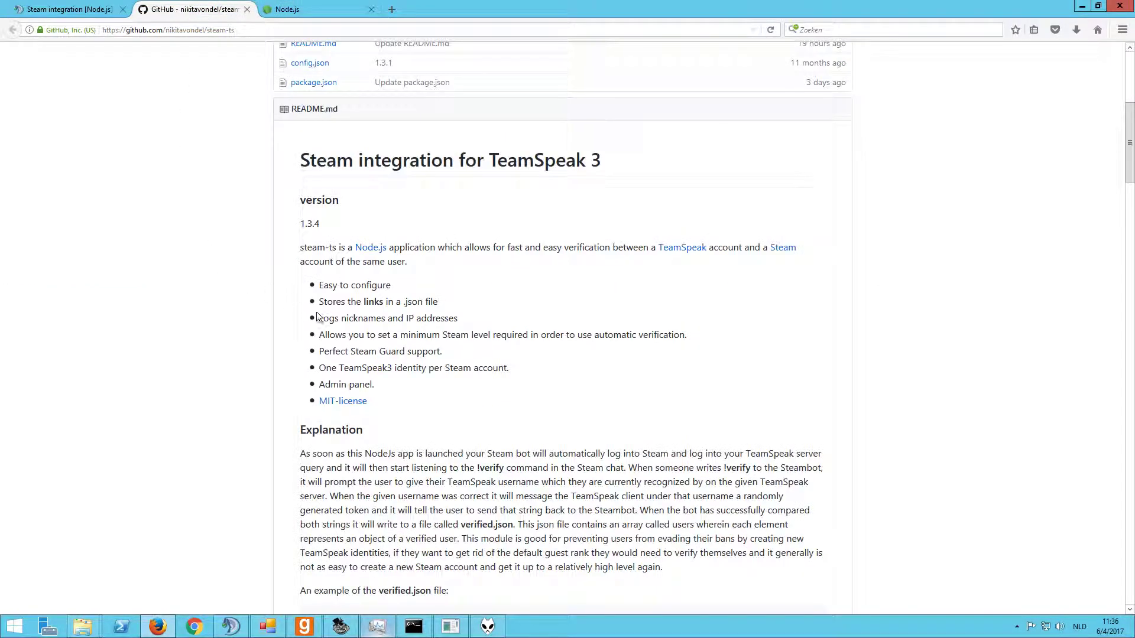
scroll(474, 294, "down", 2)
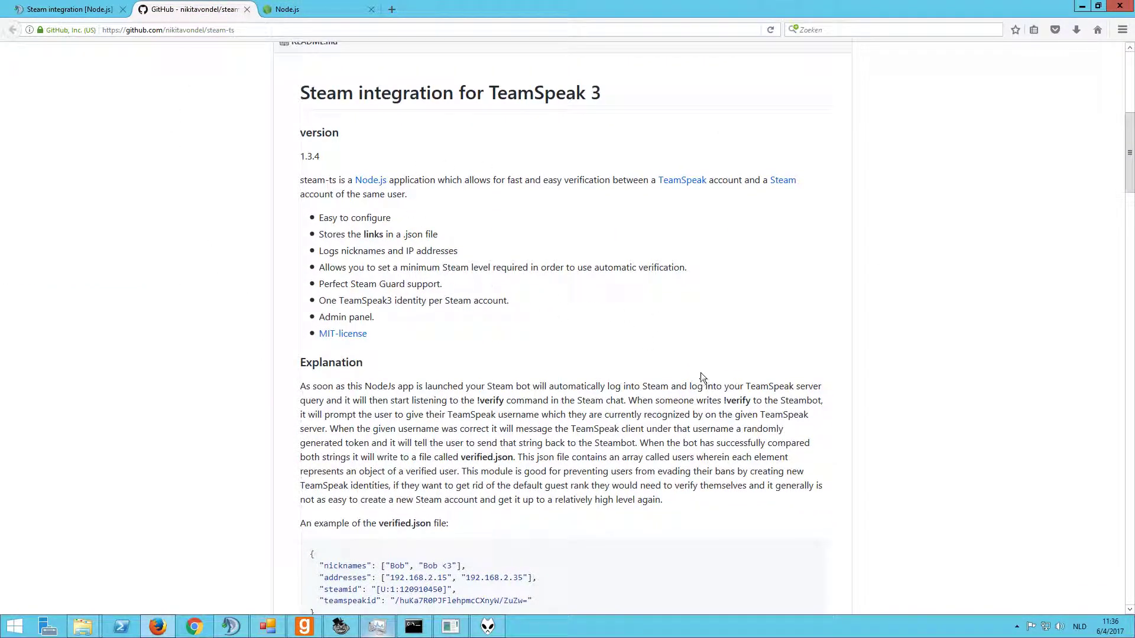
scroll(704, 373, "up", 4)
Look at the repository URL and Clone or download options, then show recent downloads.
left_click(308, 29)
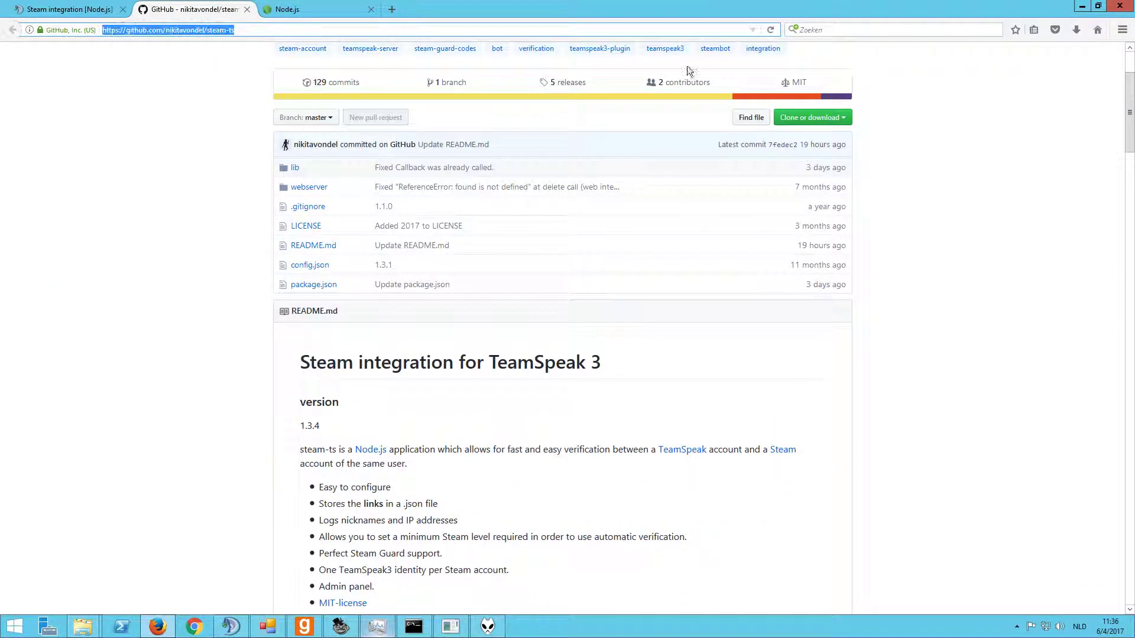
left_click(818, 118)
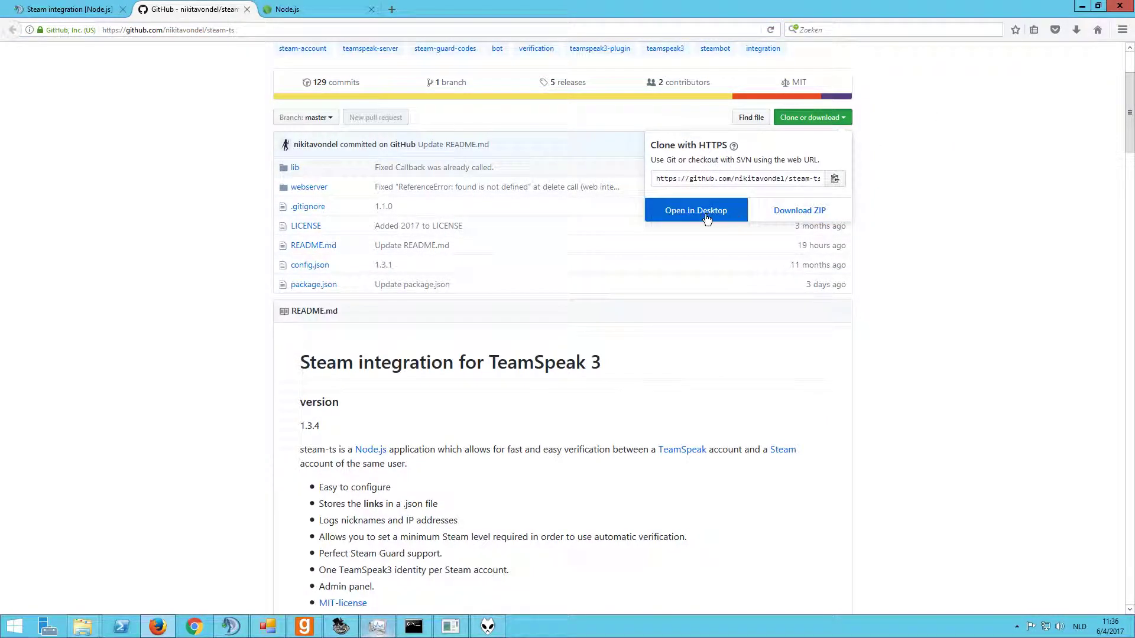
left_click(998, 215)
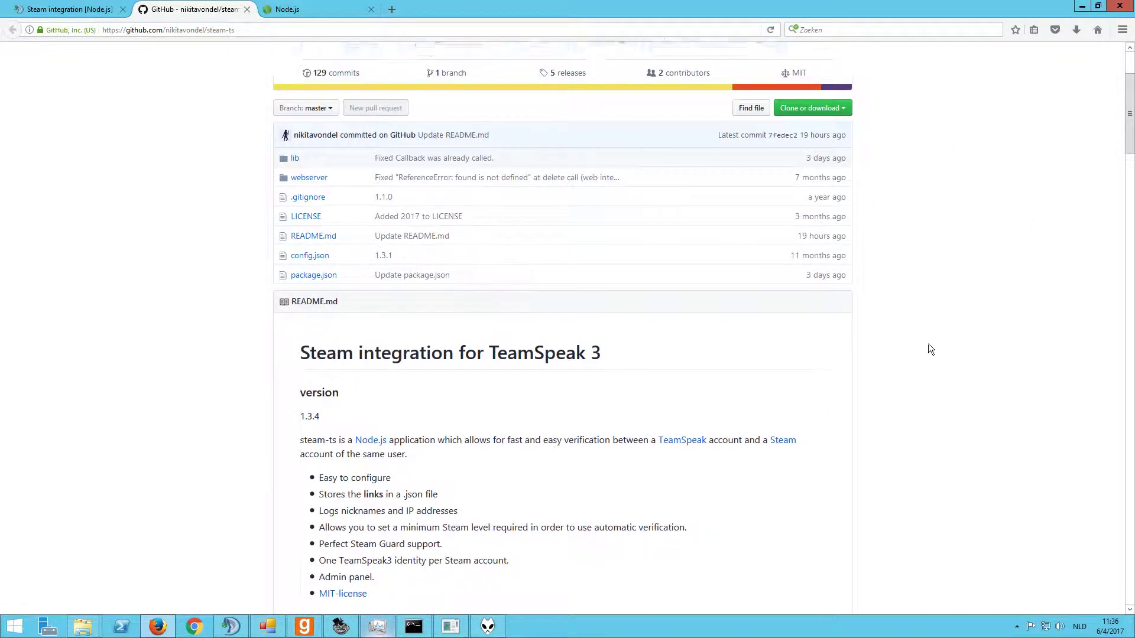
scroll(931, 338, "down", 2)
left_click(1078, 31)
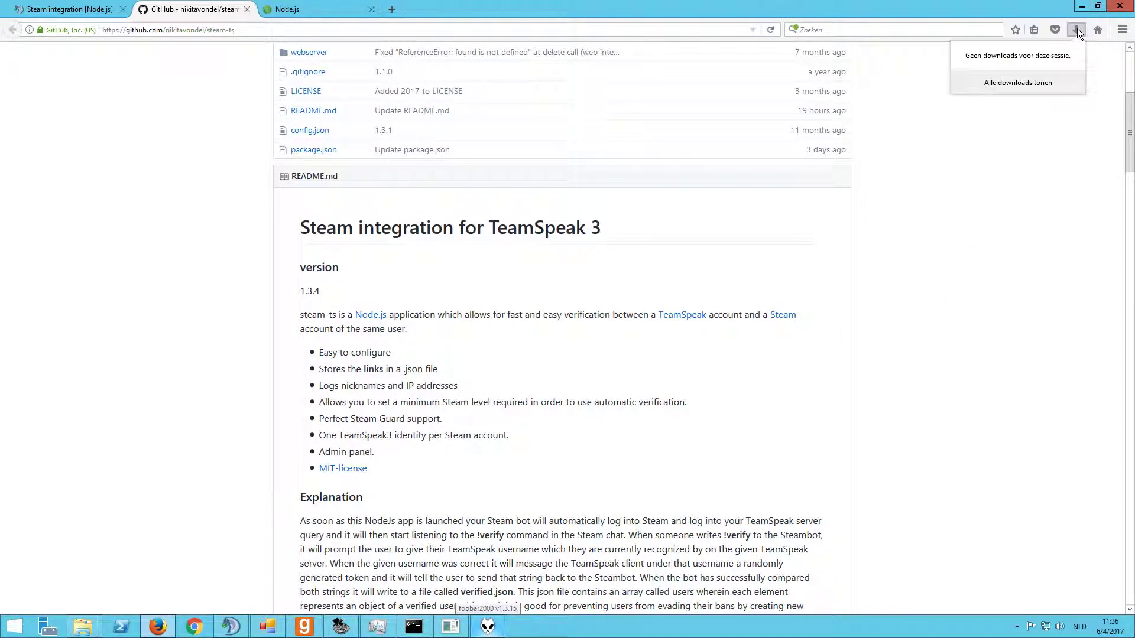
Open the downloaded steam-ts-master.zip in WinRAR and select its steam-ts-master folder.
left_click(1004, 81)
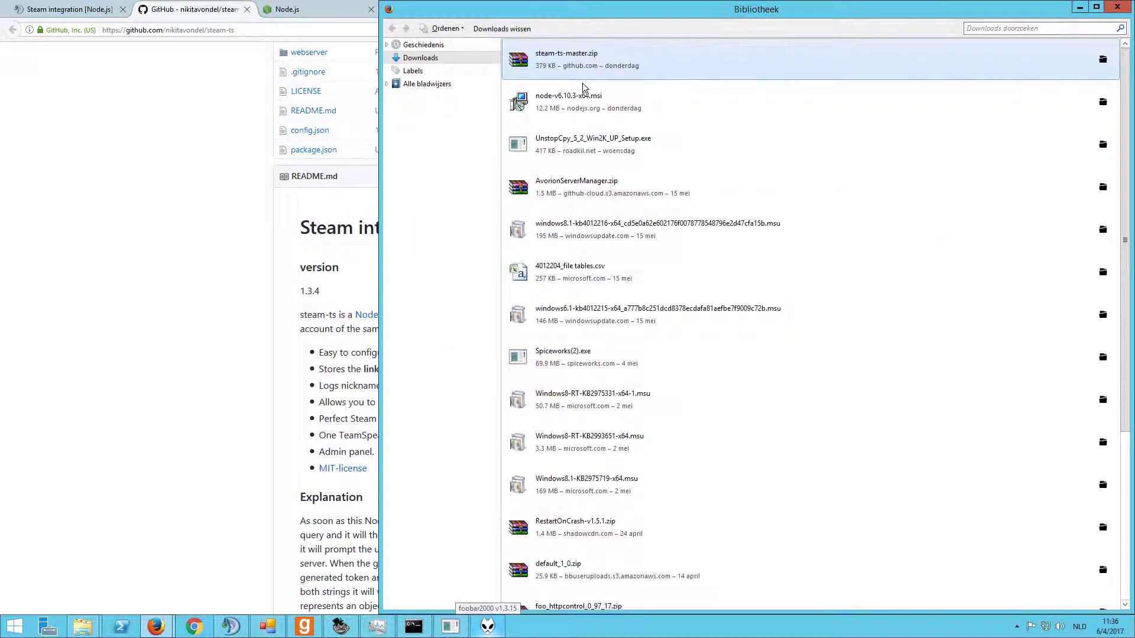
double_click(590, 67)
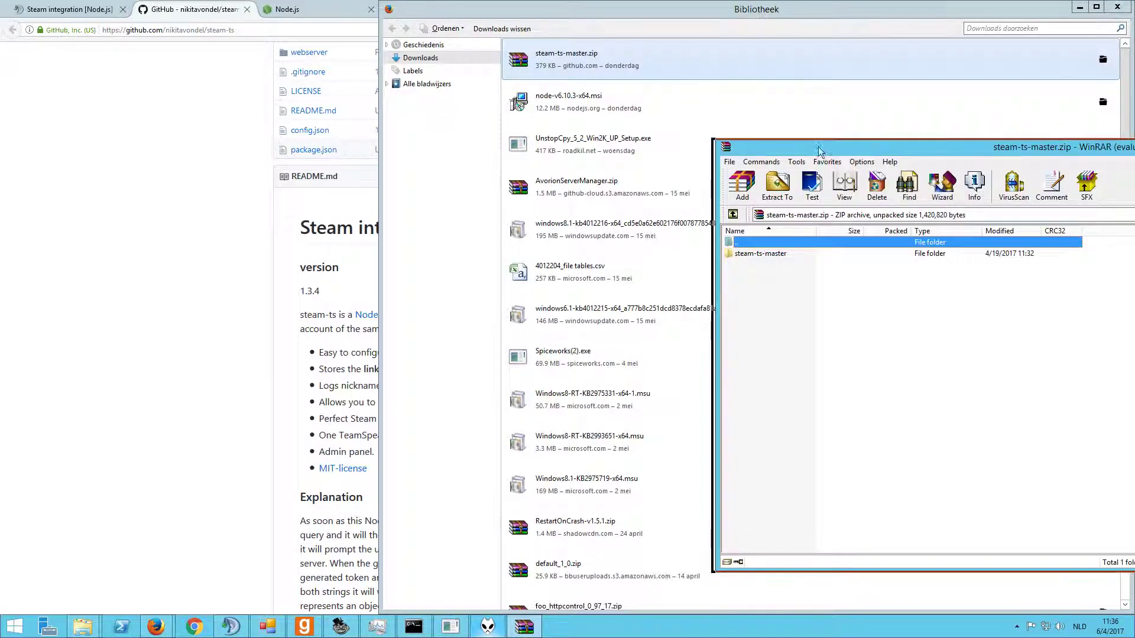
left_click(1090, 363)
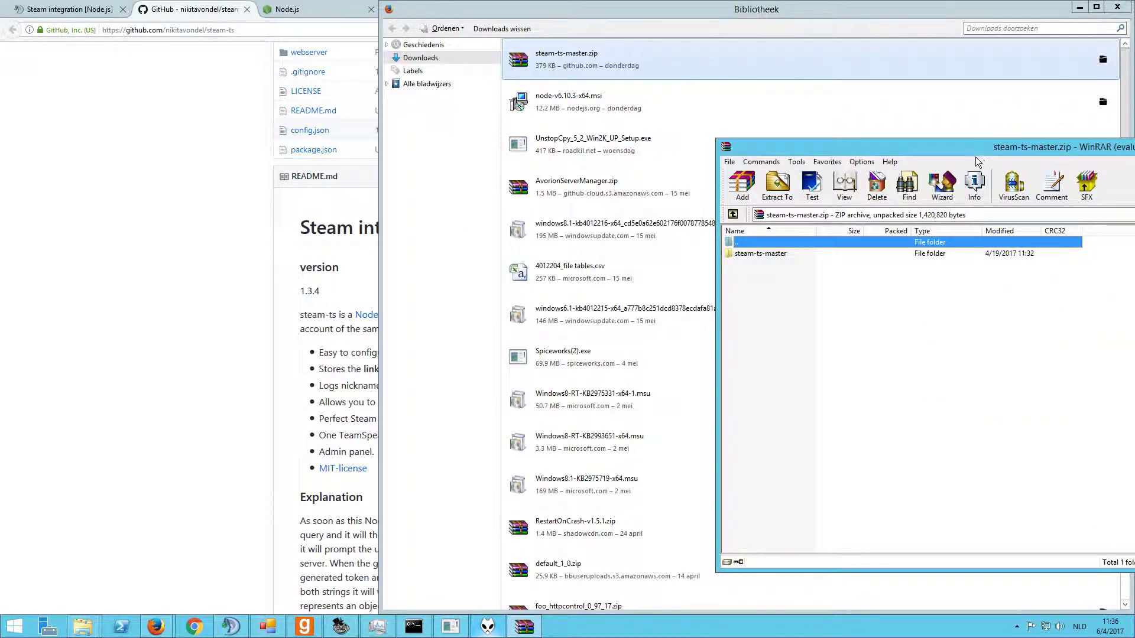
left_click_drag(972, 149, 390, 72)
left_click(220, 178)
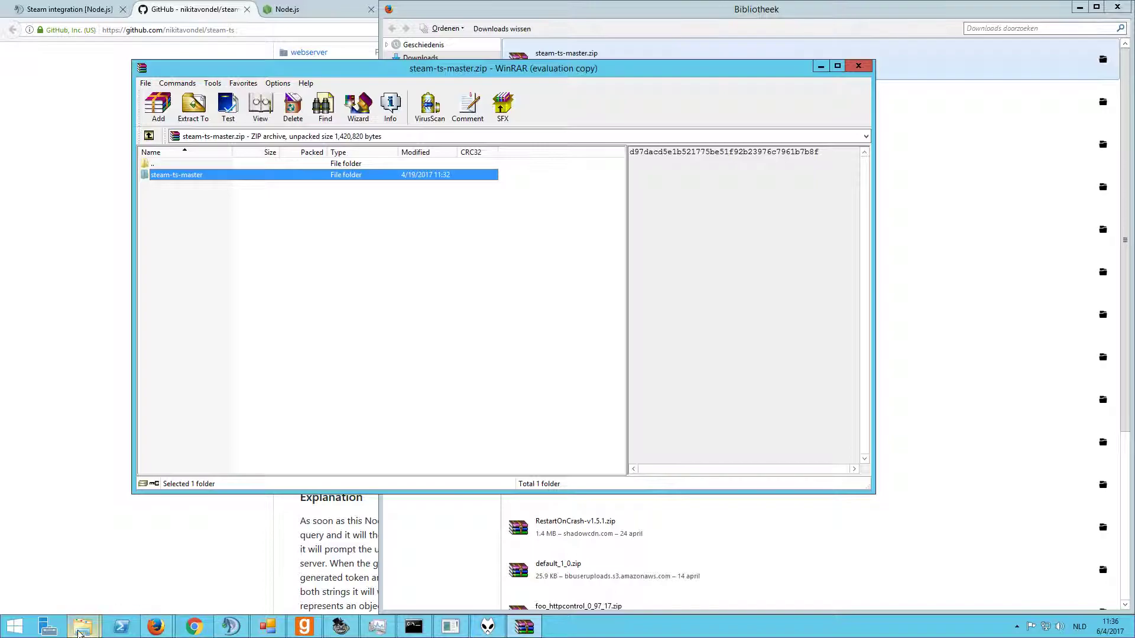
left_click(83, 627)
Bring up the steam-ts-master folder window and check its full path F:\Steam TS\steam-ts-master.
left_click(247, 564)
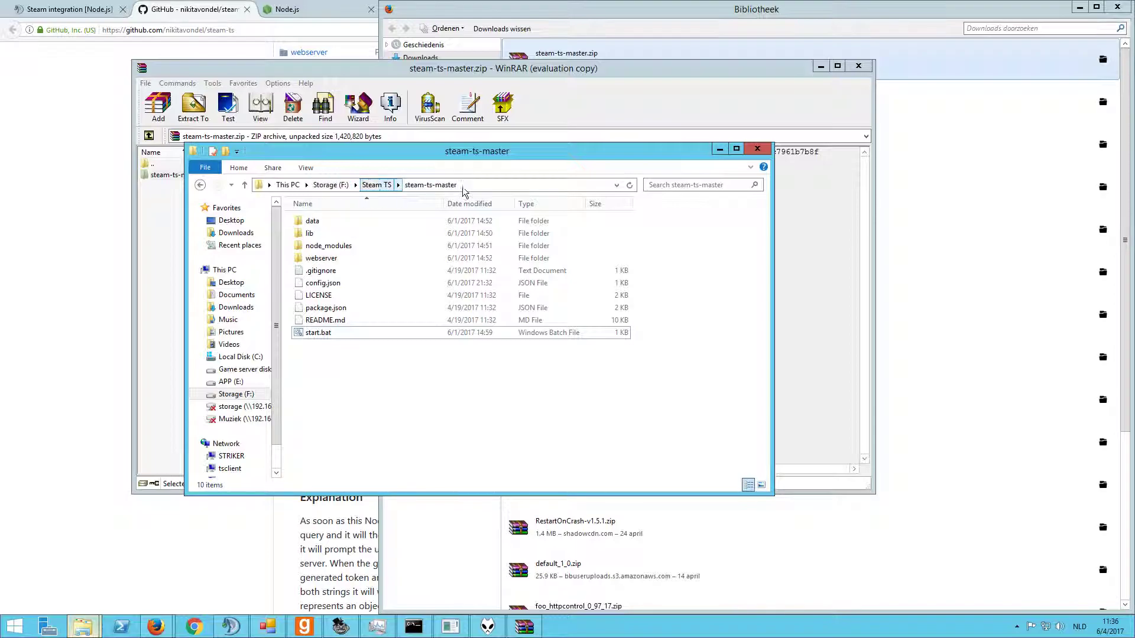
left_click(514, 185)
left_click(515, 186)
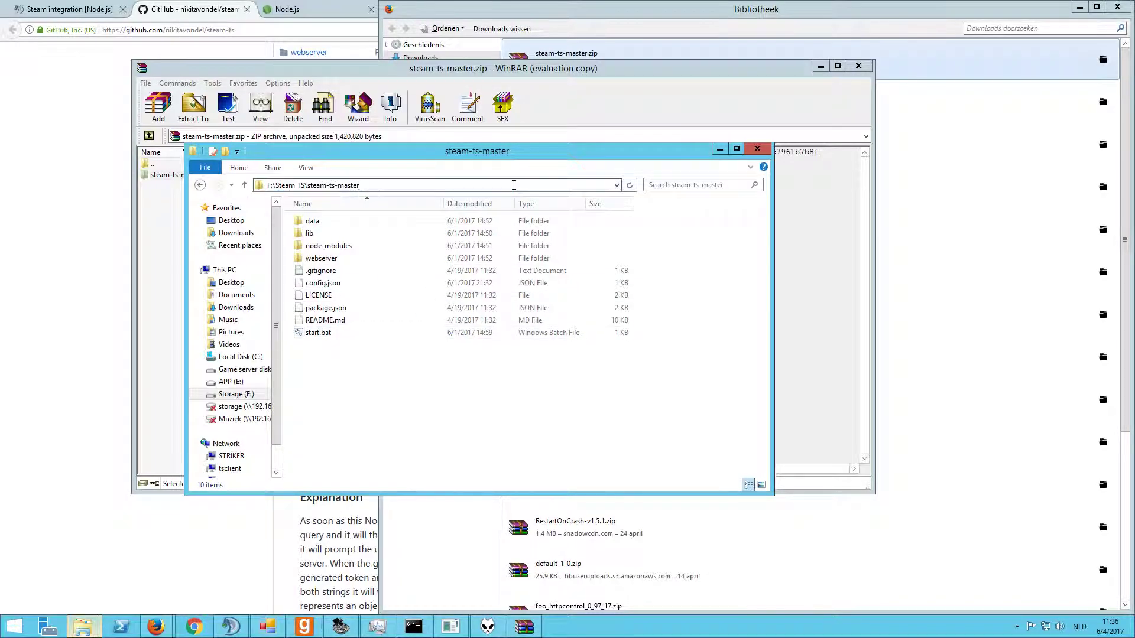
left_click(412, 423)
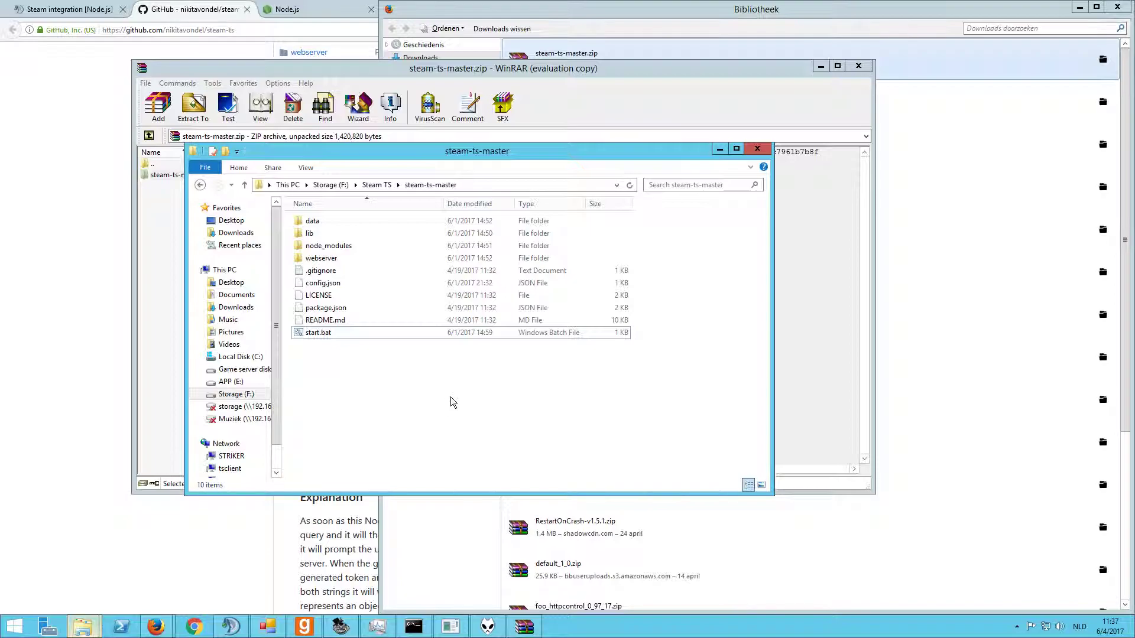
Scroll the README to the Installation steps (npm install, npm start) and the config.json reference.
left_click(49, 425)
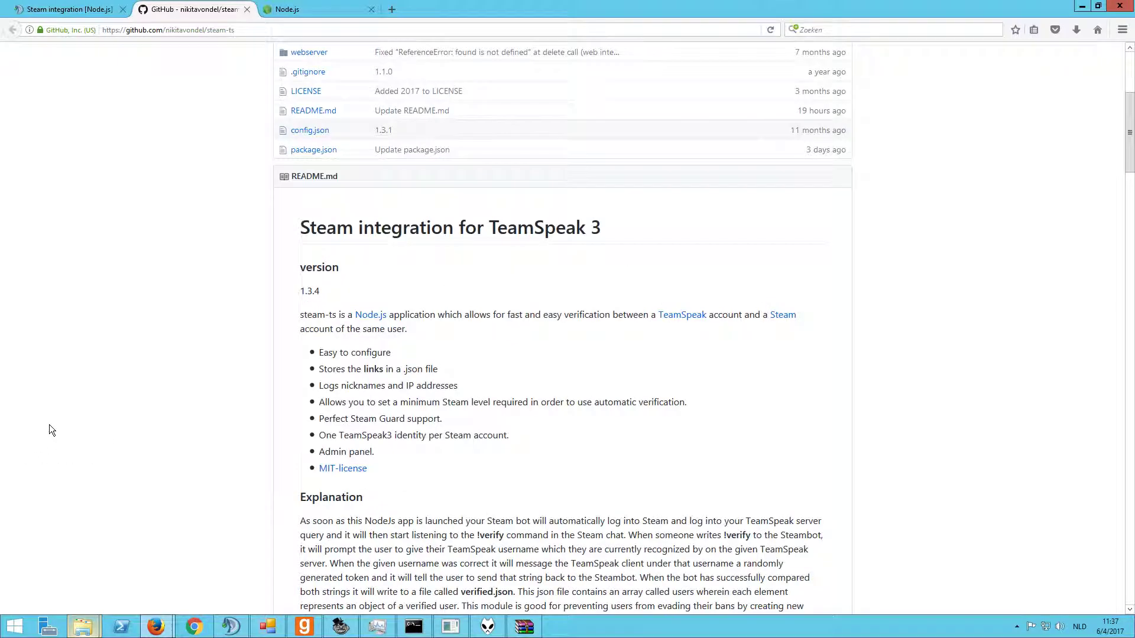
scroll(259, 417, "down", 2)
scroll(242, 403, "down", 8)
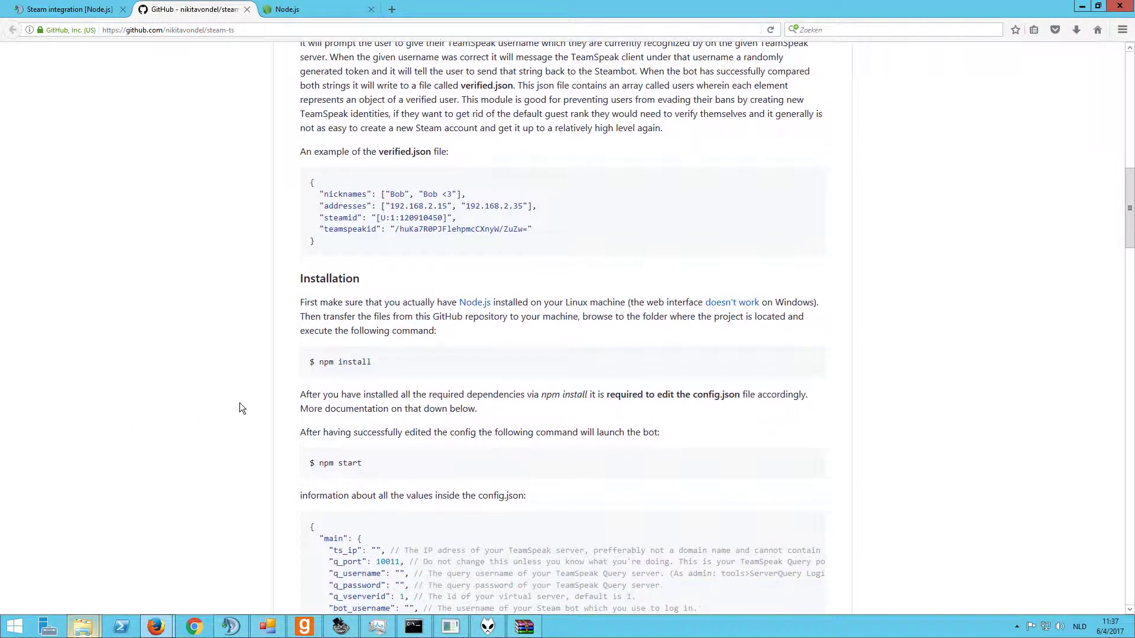
scroll(238, 404, "down", 1)
left_click_drag(383, 199, 292, 194)
left_click(396, 234)
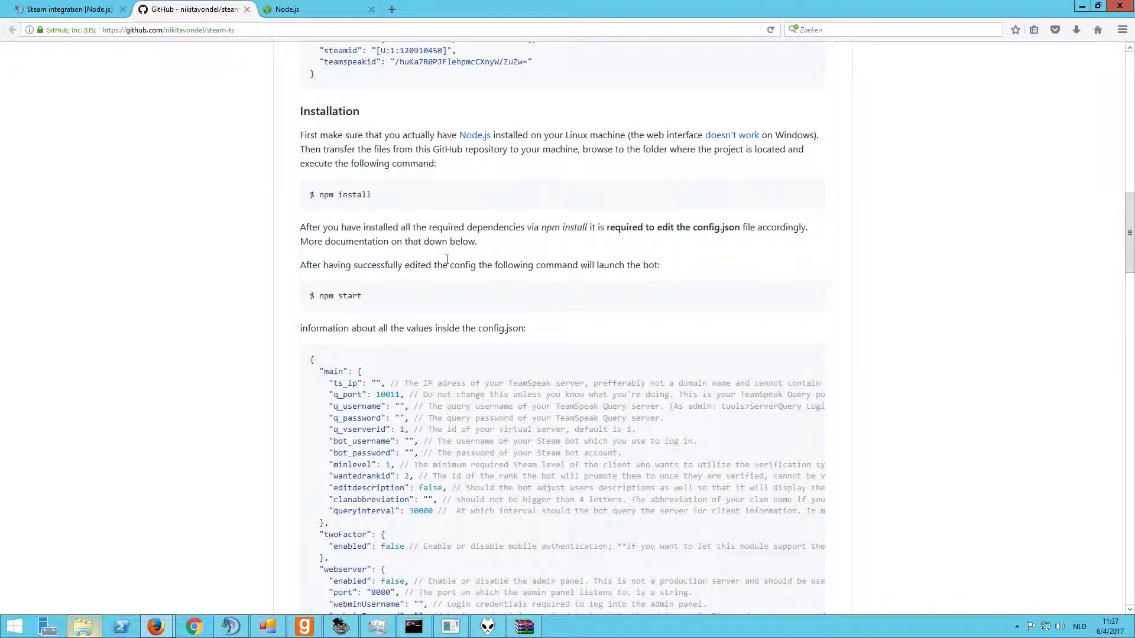
scroll(476, 276, "down", 3)
scroll(477, 276, "up", 3)
key("super+r")
Launch a new Command Prompt with cmd and move it to the right side.
type("cmd")
key("Return")
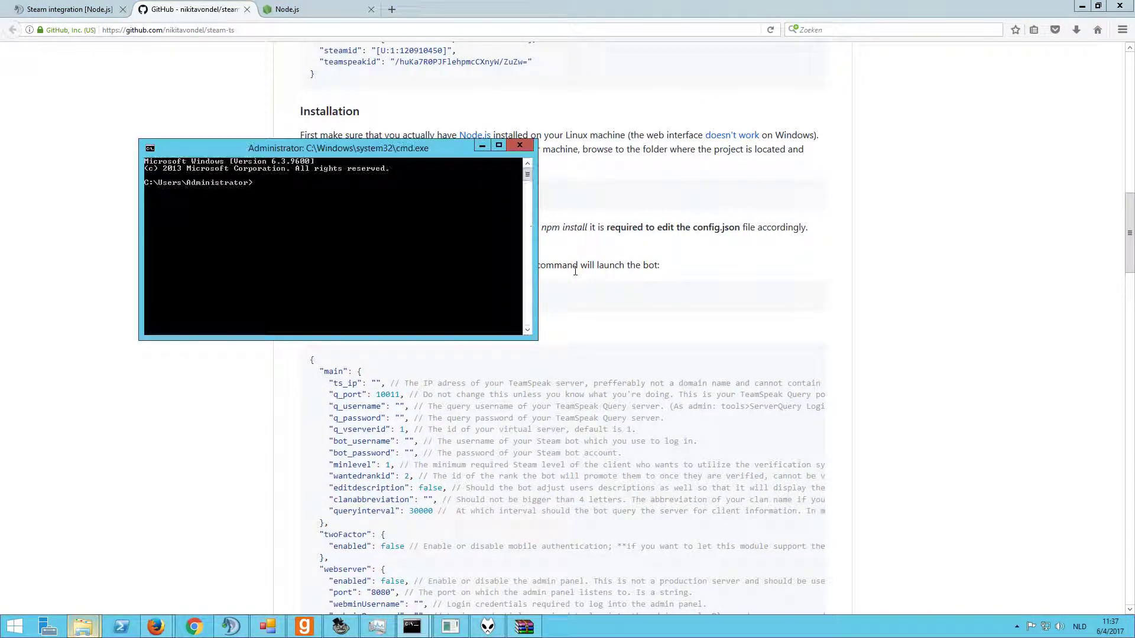
left_click_drag(346, 148, 860, 243)
Move the prompt up to the root of drive C, switch to drive F, and try entering Steam TS.
type("cd..")
key("Return")
type("cdc")
key("BackSpace")
type("..")
key("Return")
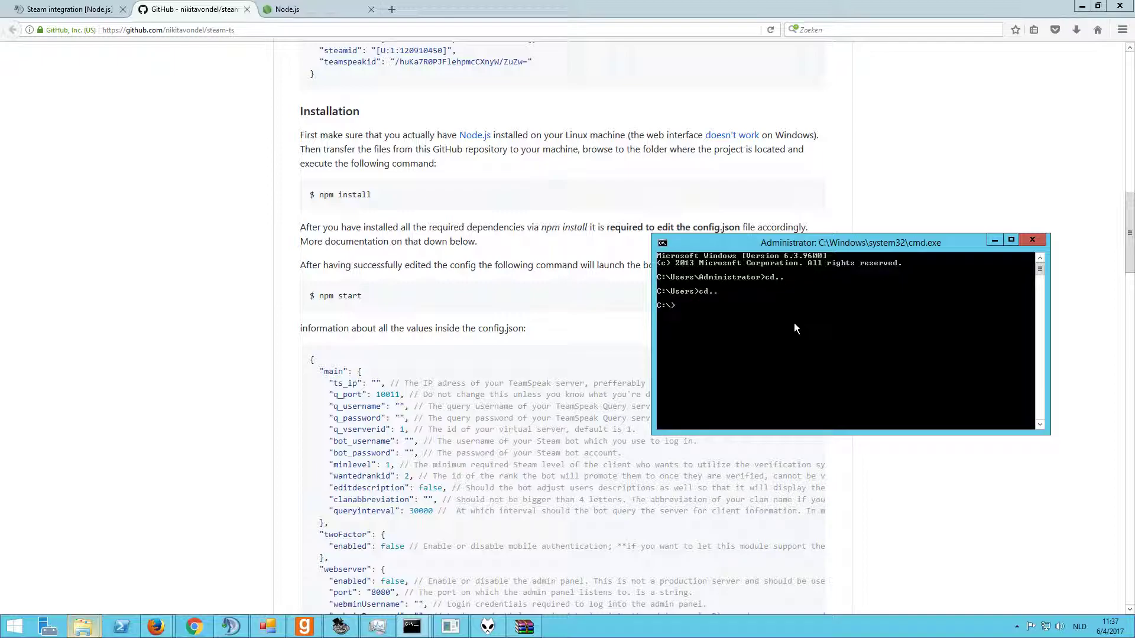
type("f")
type(":")
key("Return")
type("f:\\steam ts")
key("Return")
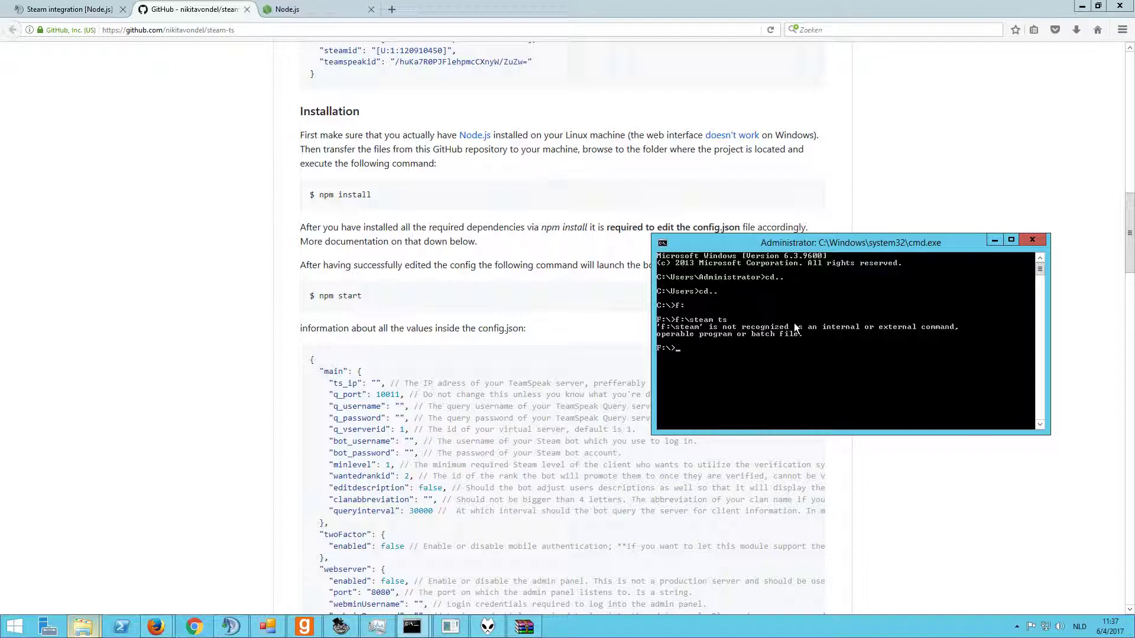
Uncover the prompt and change into Steam TS, then steam-ts-master, with cd commands.
mouse_move(84, 627)
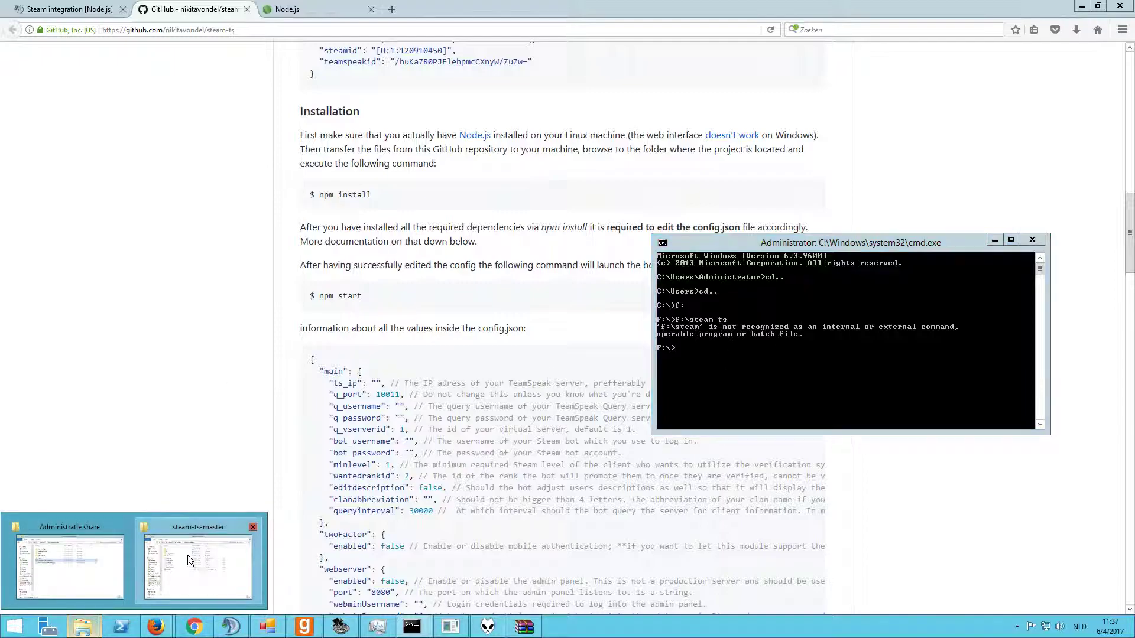
left_click(187, 555)
left_click_drag(402, 151, 162, 123)
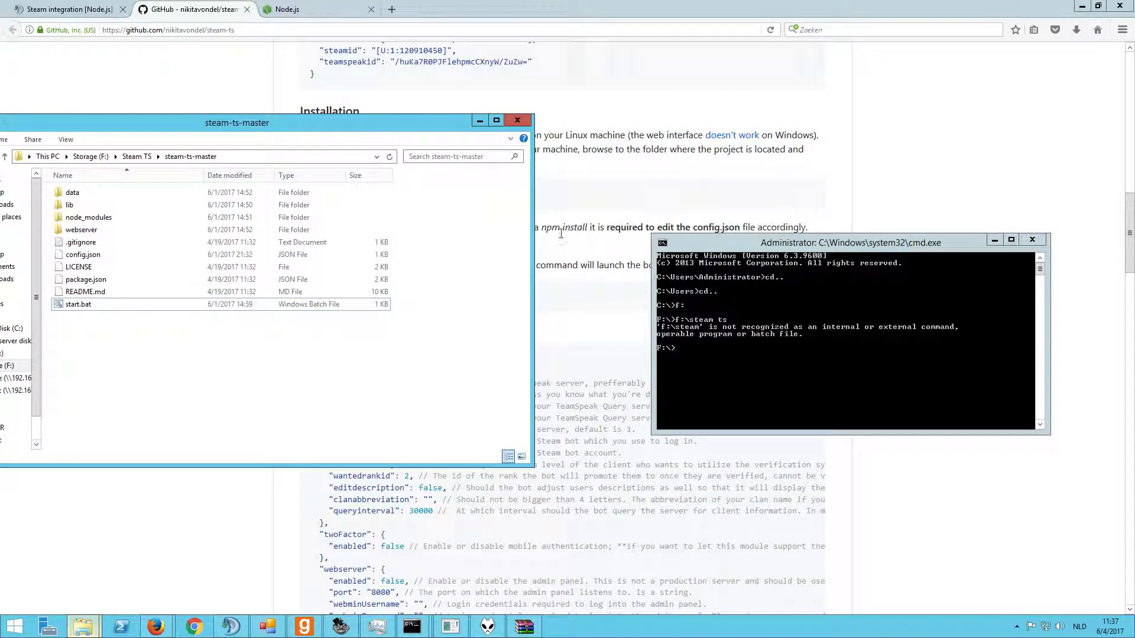
left_click(896, 382)
type("cd steam")
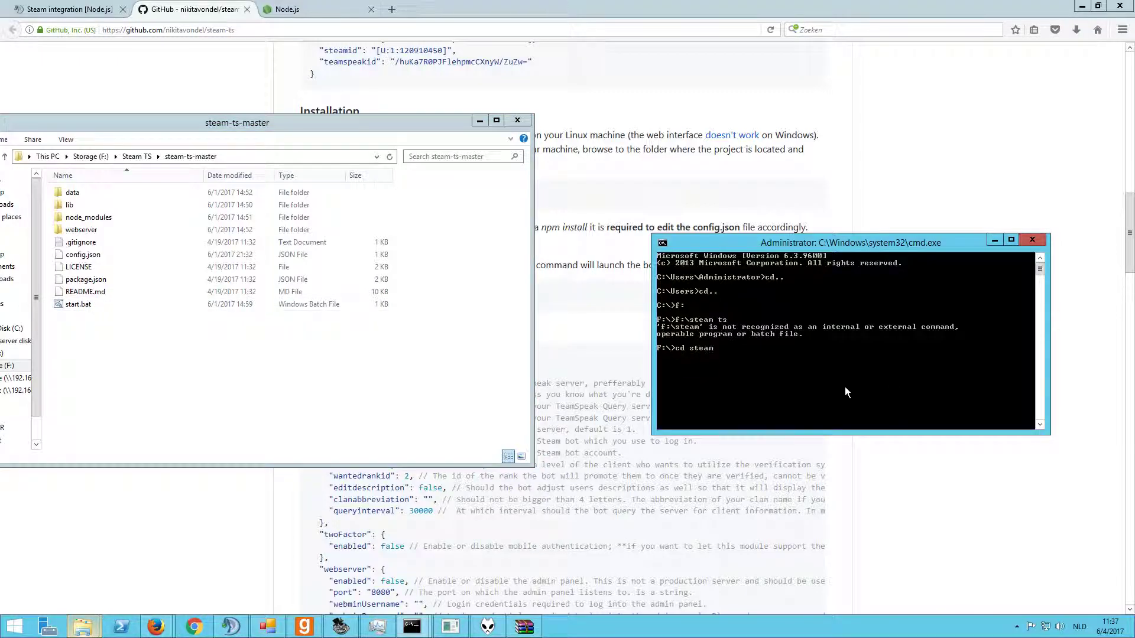
type(" ts")
key("Return")
type("cd steam-ts-master")
key("Return")
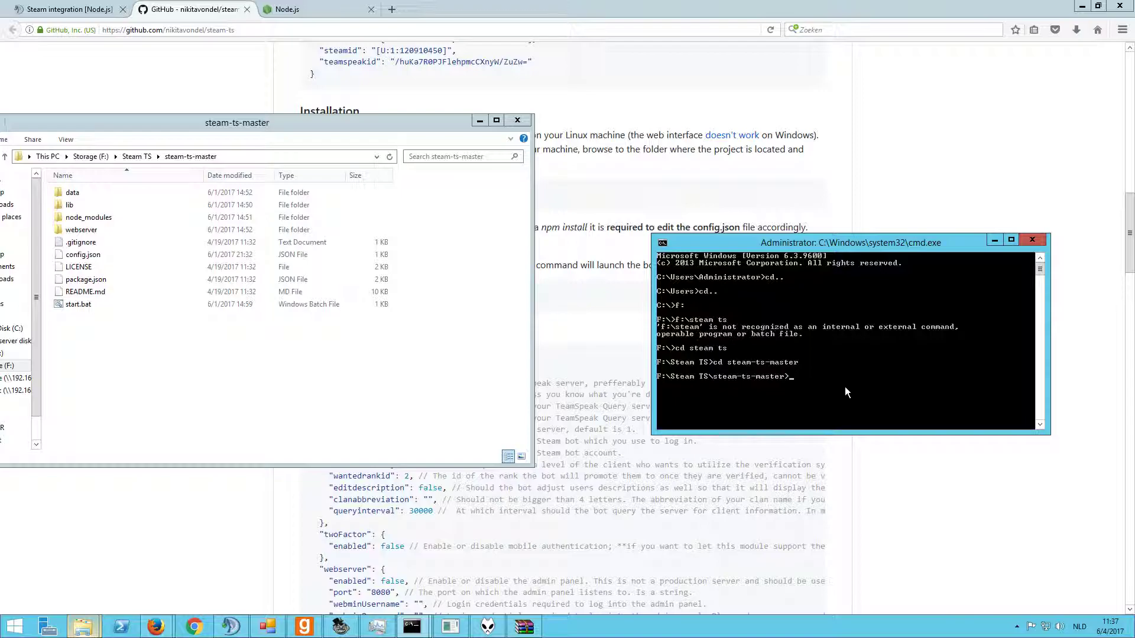
left_click_drag(791, 242, 797, 243)
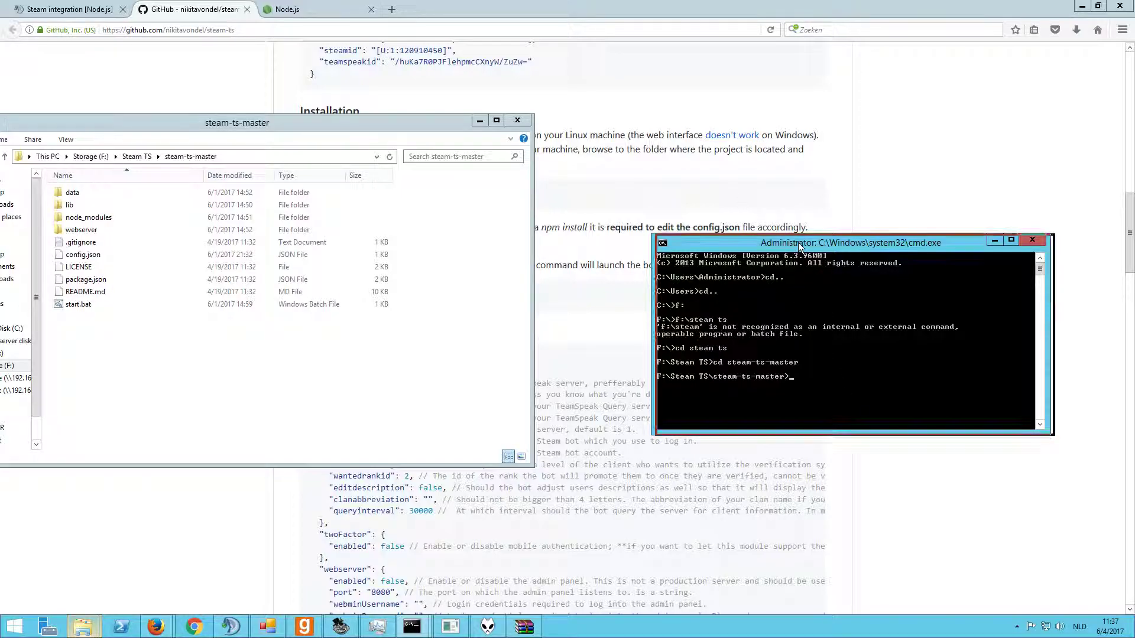
left_click(480, 120)
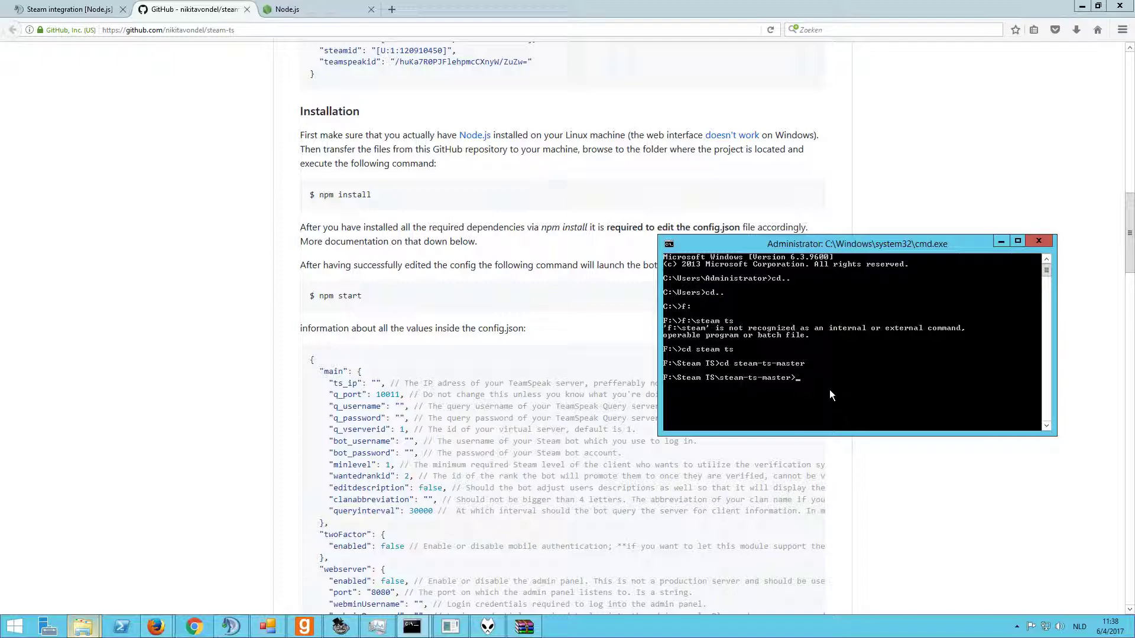
Hide the command prompt and go from the steam-ts-master folder up to F:\Steam TS.
left_click(1001, 241)
mouse_move(83, 627)
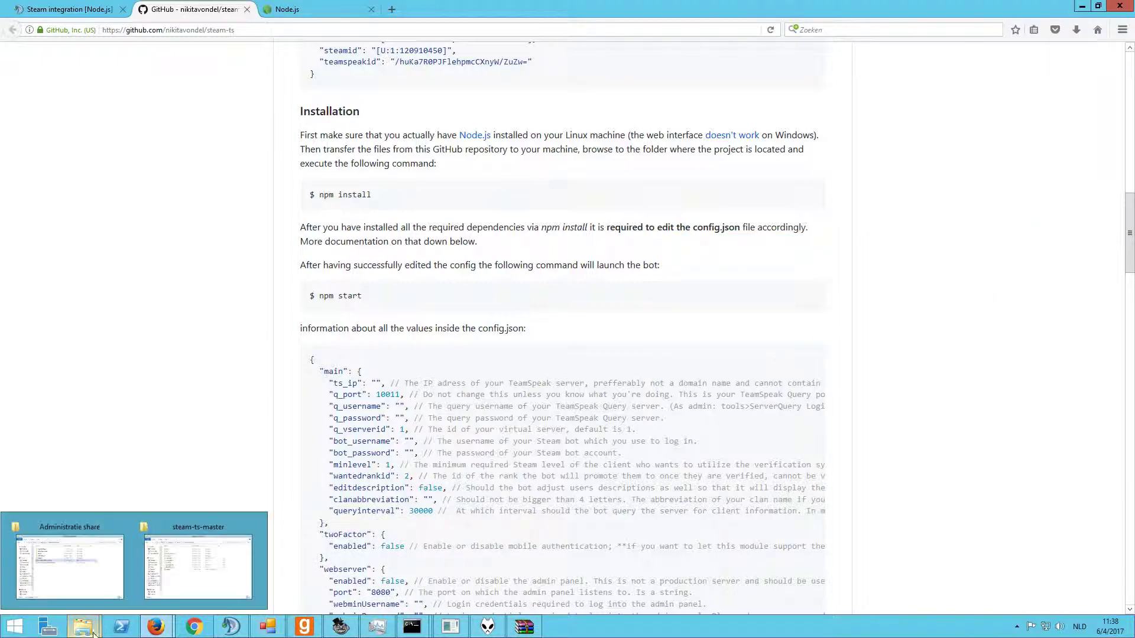
left_click(186, 553)
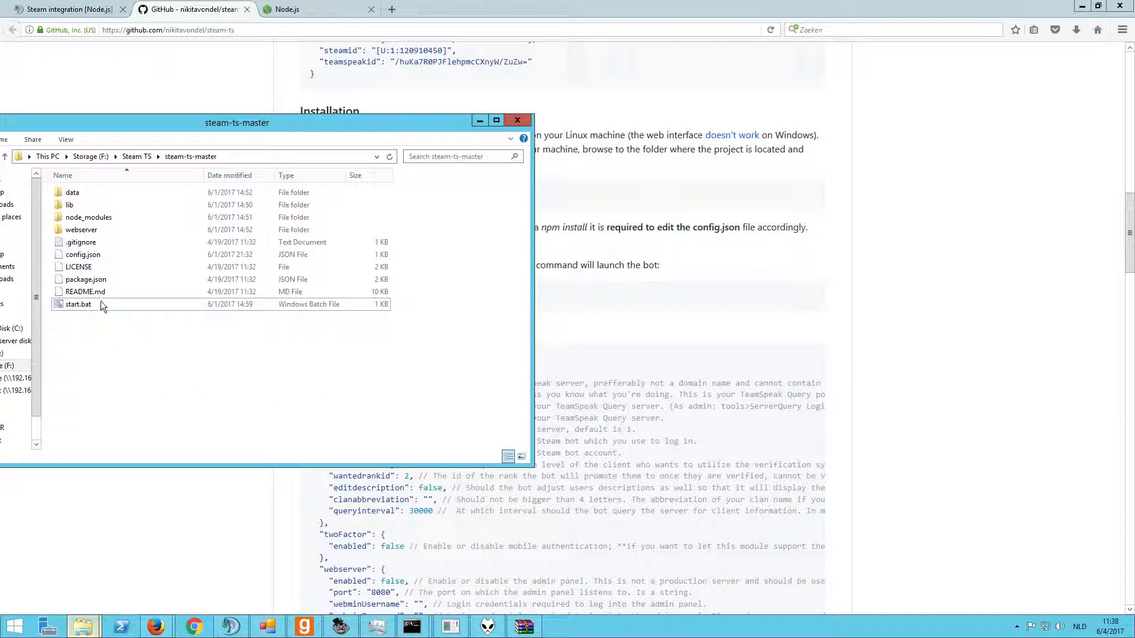
left_click(137, 156)
Open F:\Steam TS\config.json with Edit with Notepad++ and look over its ts_ip and q_username lines.
right_click(102, 203)
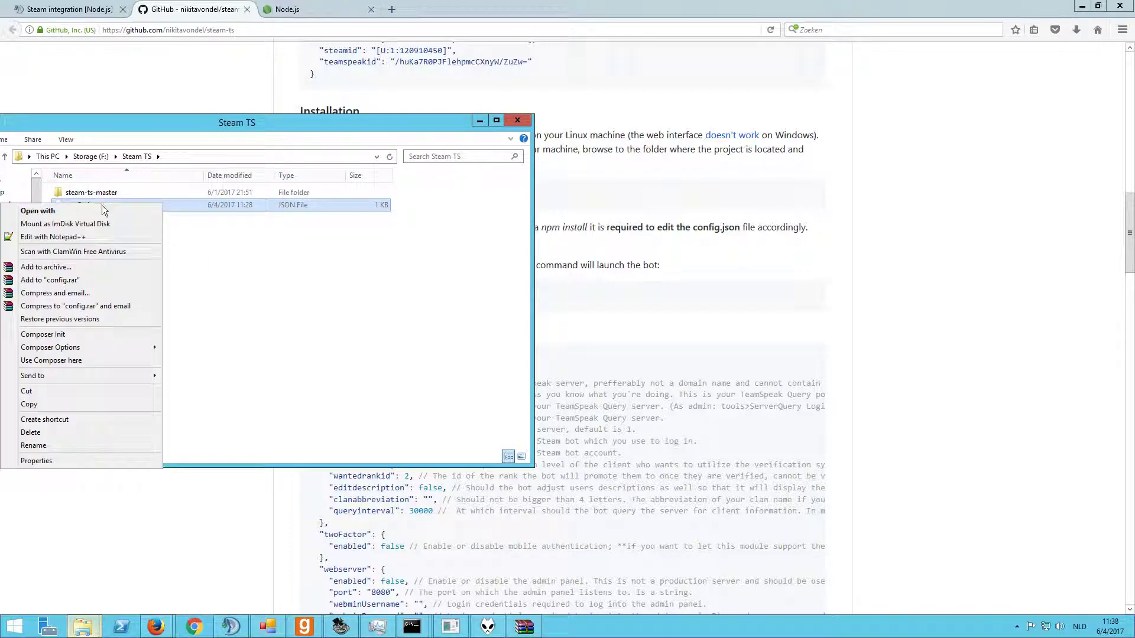
left_click(59, 237)
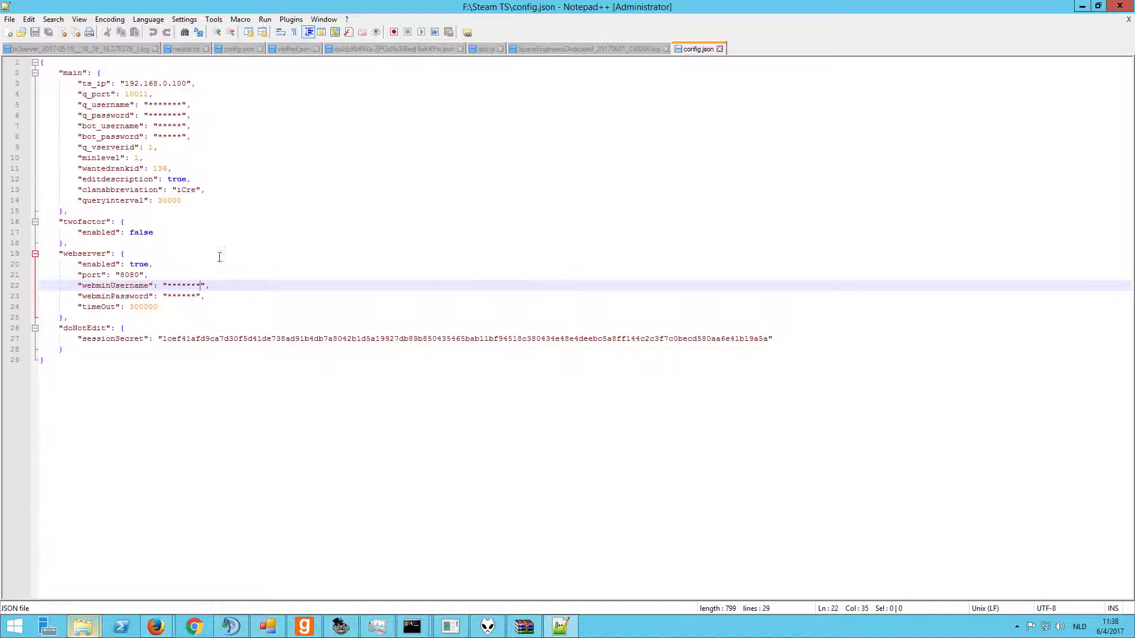
double_click(164, 106)
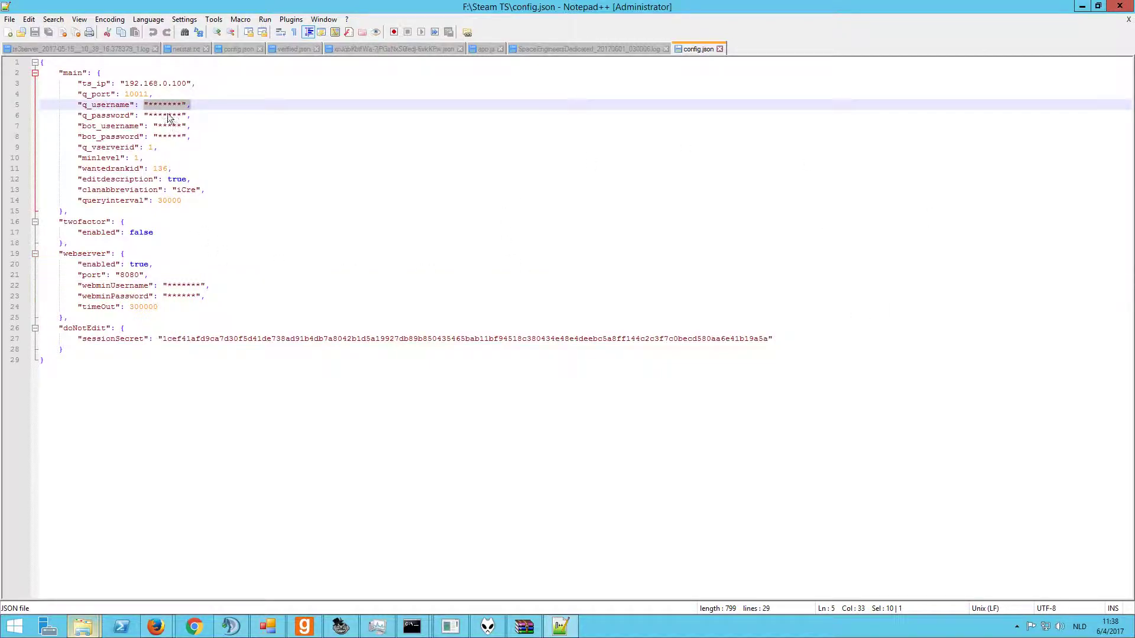
left_click(310, 173)
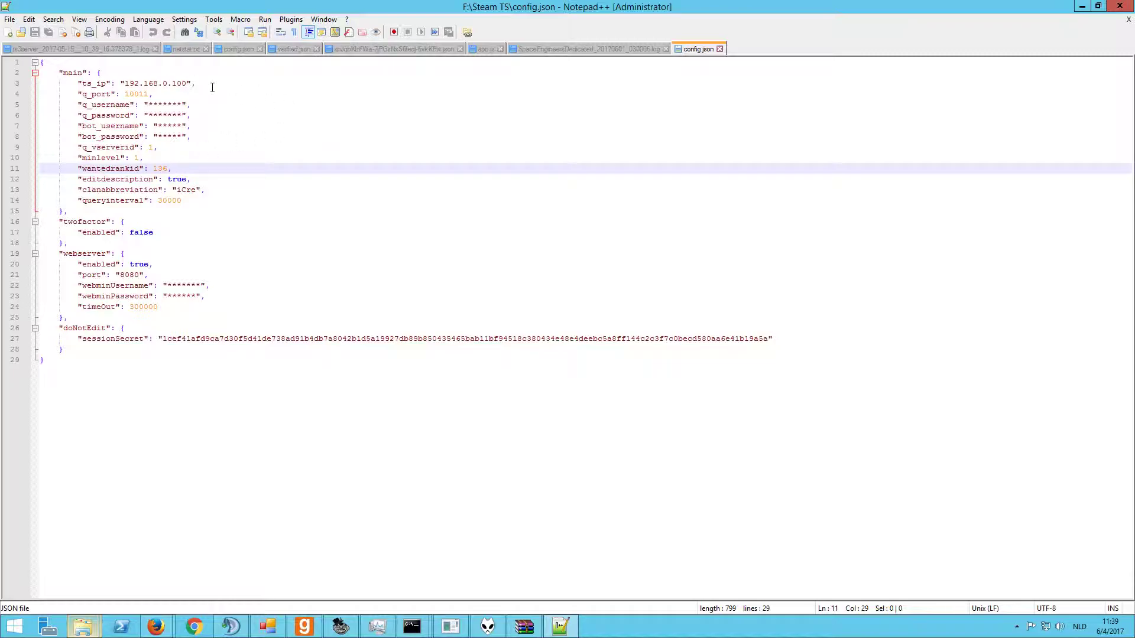
left_click_drag(212, 88, 58, 86)
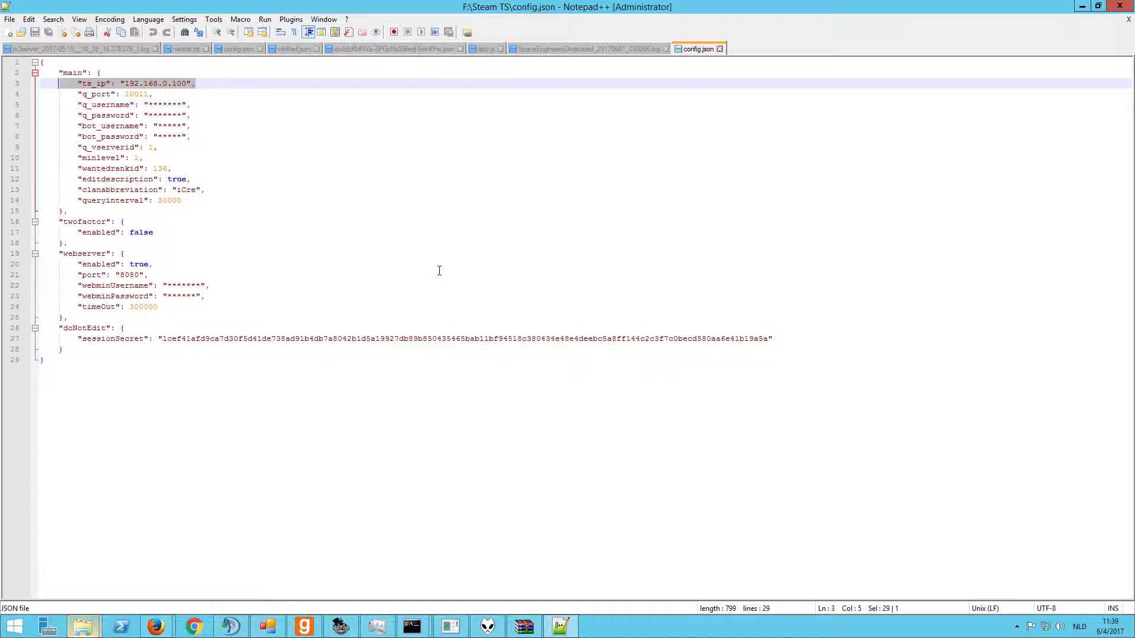
Step past the q_port value 10011 and select the q_username value for replacement.
key("Down")
key("Right")
key("Right")
key("Right")
key("Right")
key("Right")
key("Right")
key("Right")
key("shift+Right")
key("shift+Right")
key("shift+Right")
key("shift+Right")
key("shift+Right")
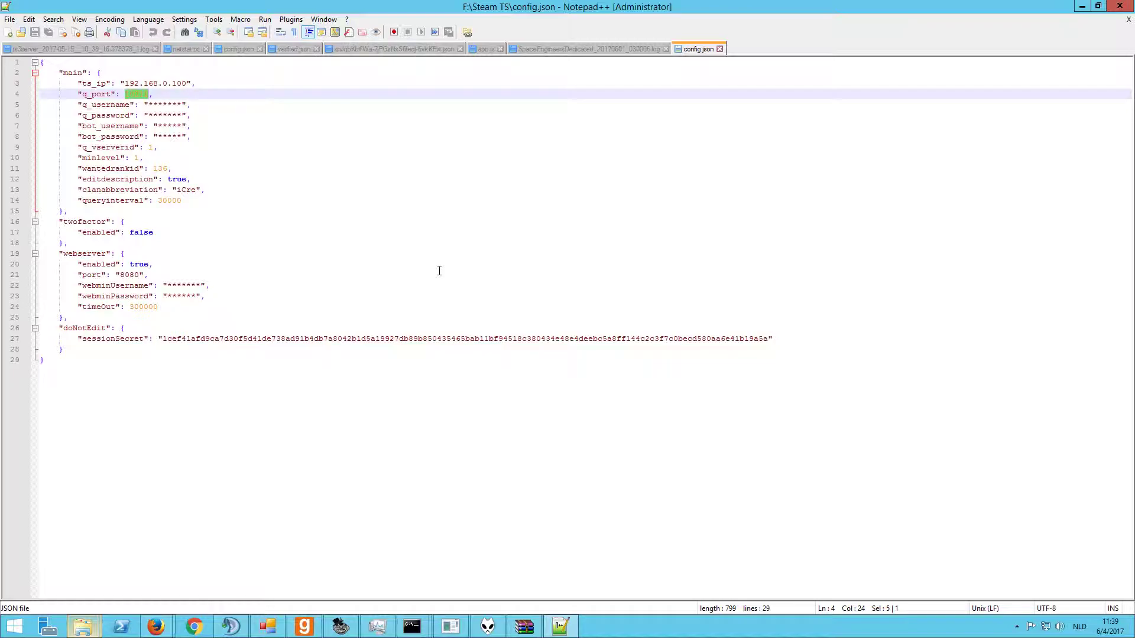
key("Down")
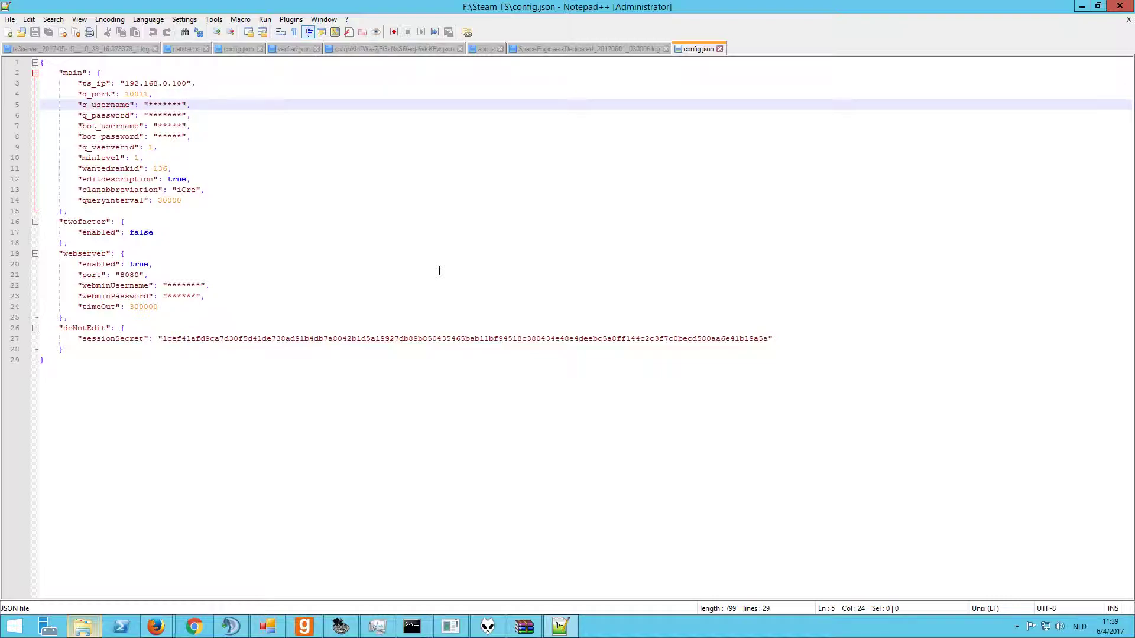
key("shift+End")
Enter serveradmin as the q_username value, then search Windows for YaTQA.
type("serv")
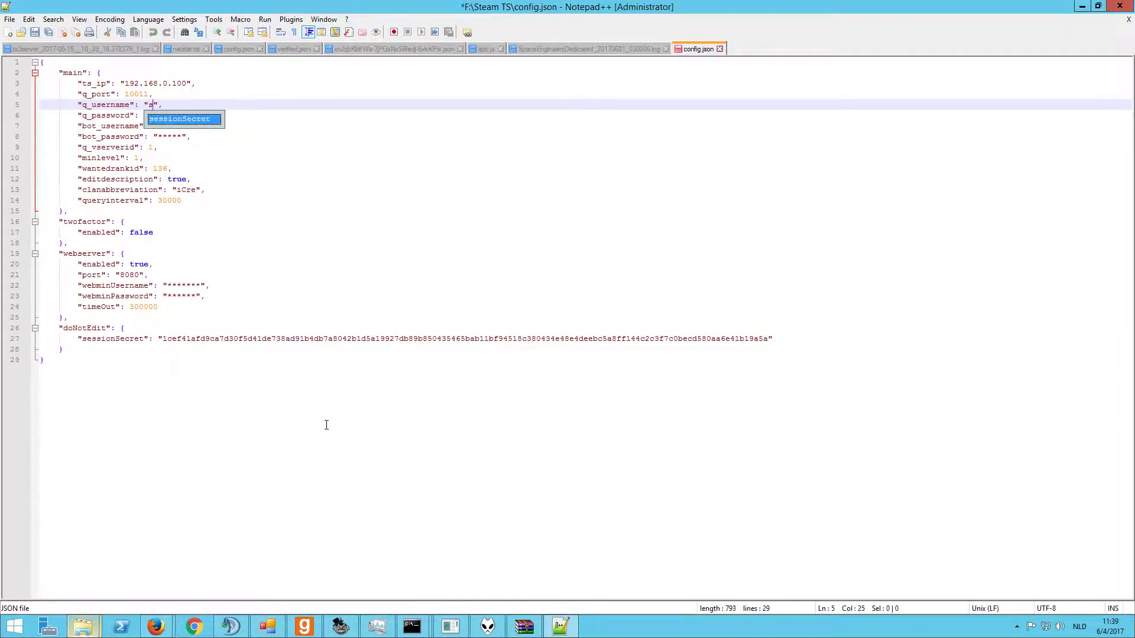
type("eradmin")
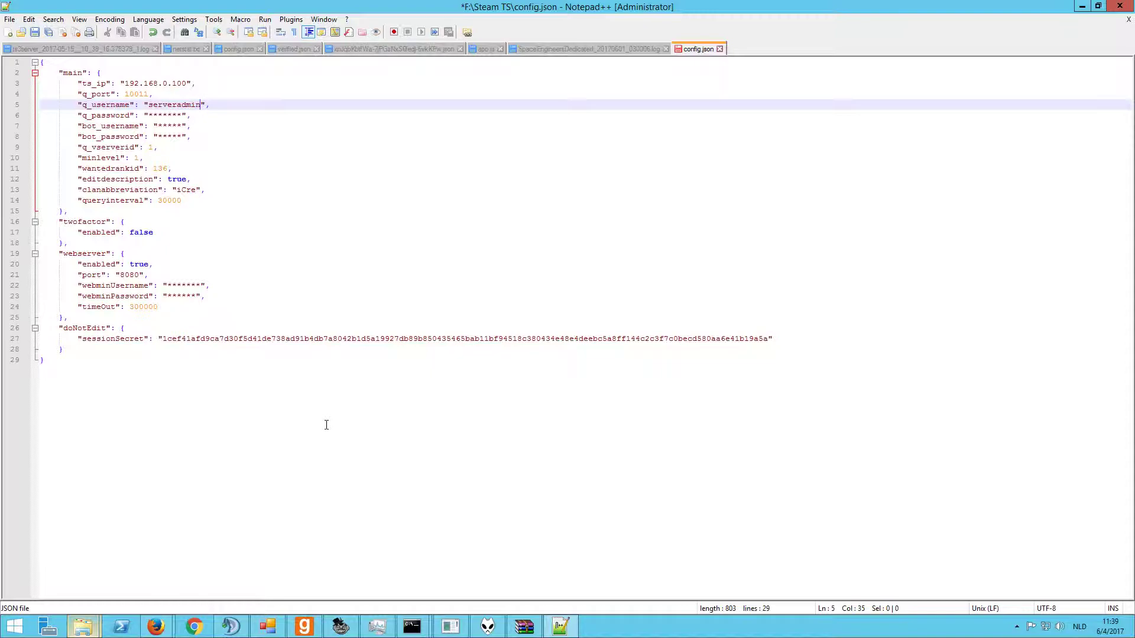
key("super")
type("y")
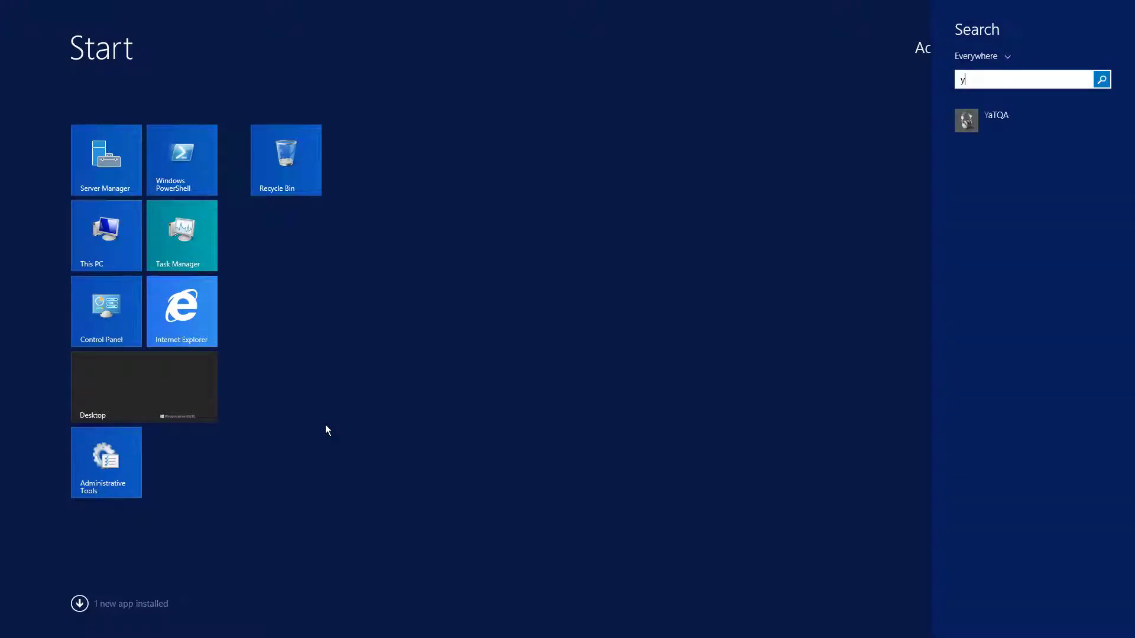
Launch YaTQA, connect to 127.0.0.1, pick iCare. Community and open the Group Overview.
left_click(1007, 123)
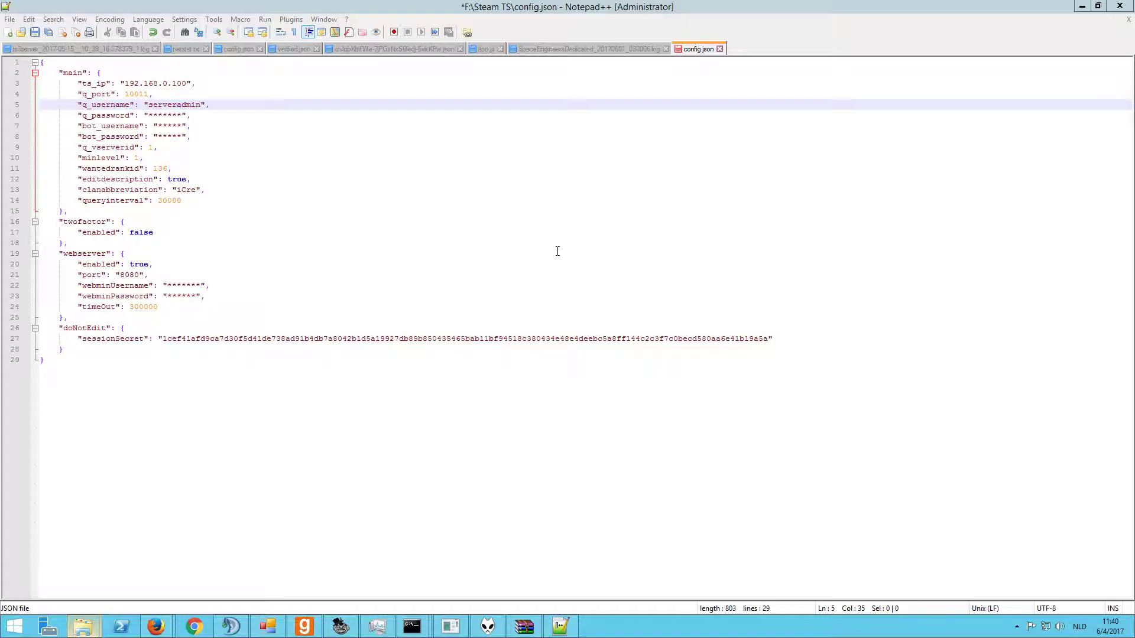
left_click(769, 279)
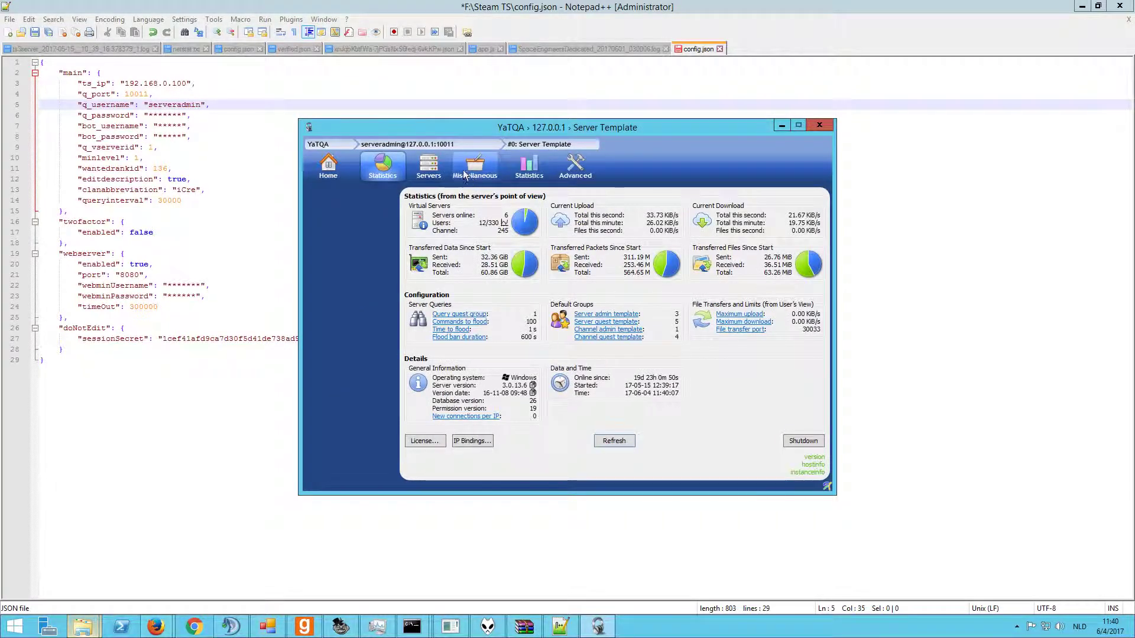
left_click(429, 168)
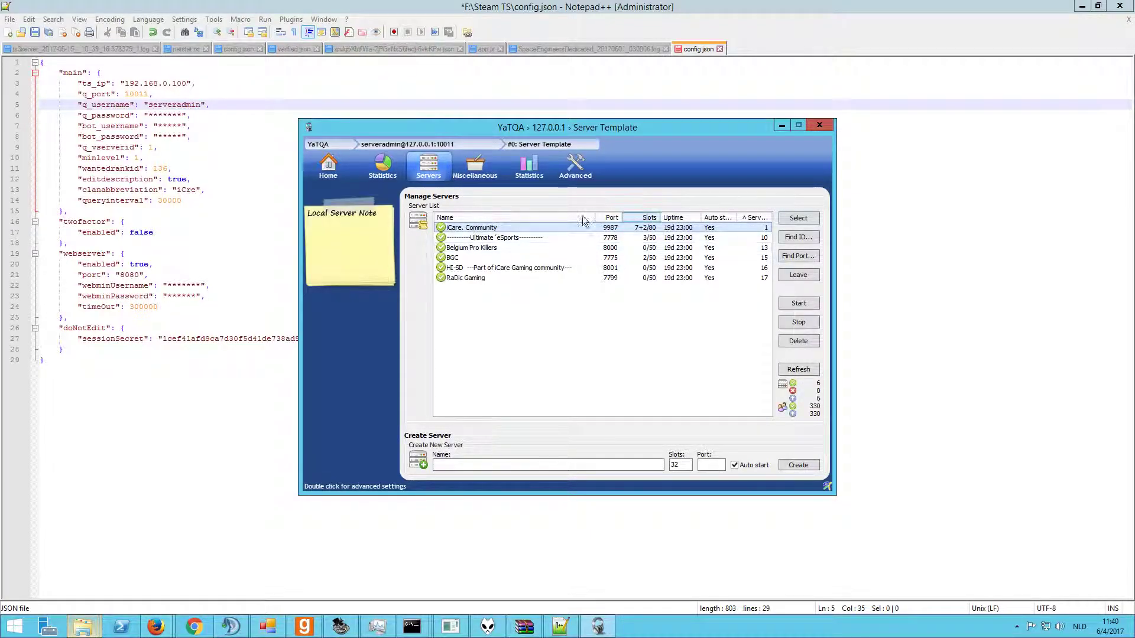
left_click(798, 218)
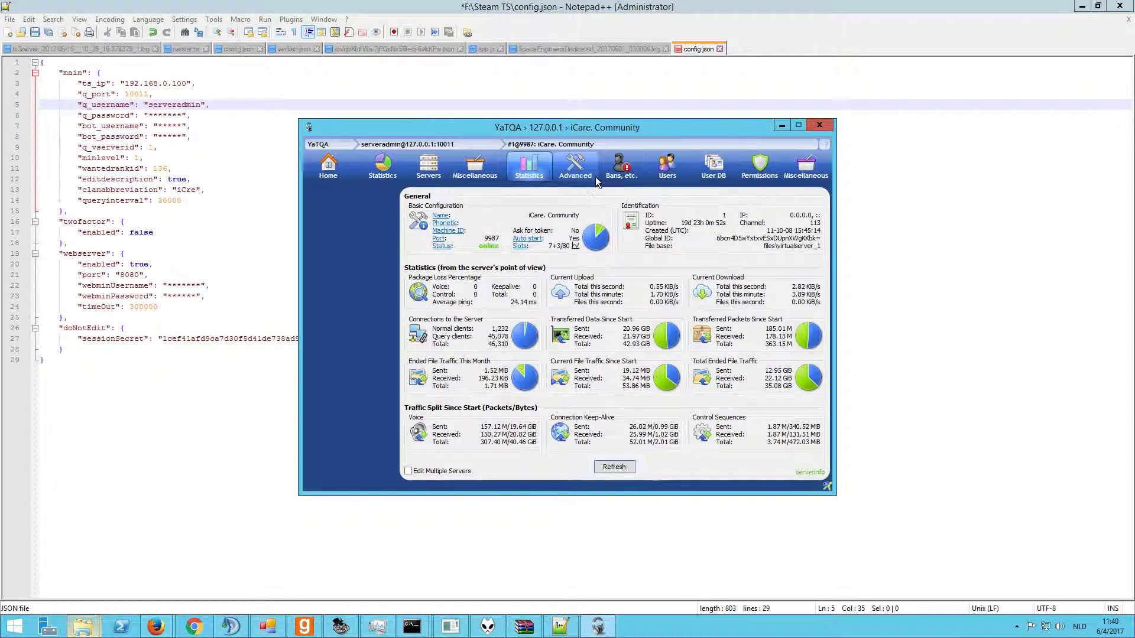
left_click(714, 165)
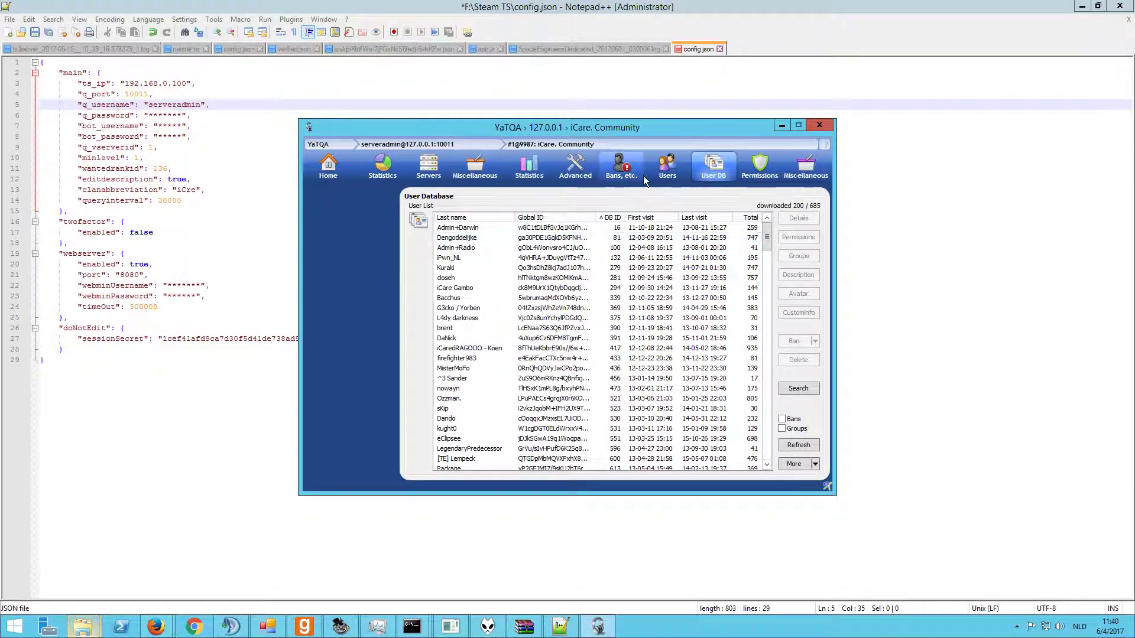
left_click(760, 167)
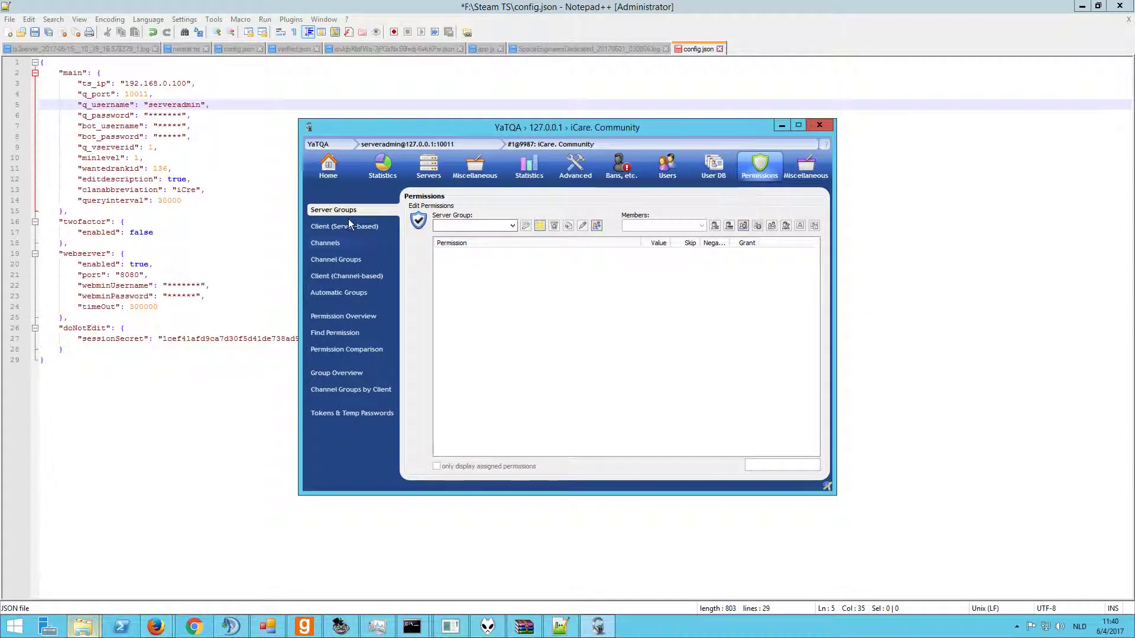
left_click(344, 374)
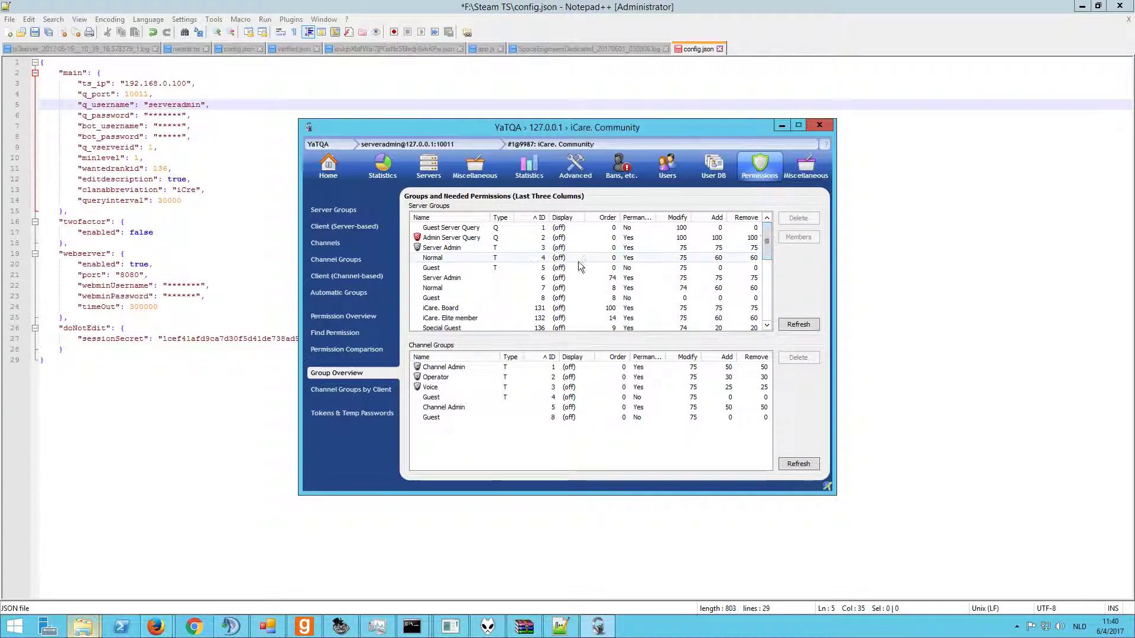
Confirm serveradmin is a member of Admin Server Query, then review the Server Admin and Guest Server Query rows.
left_click(488, 239)
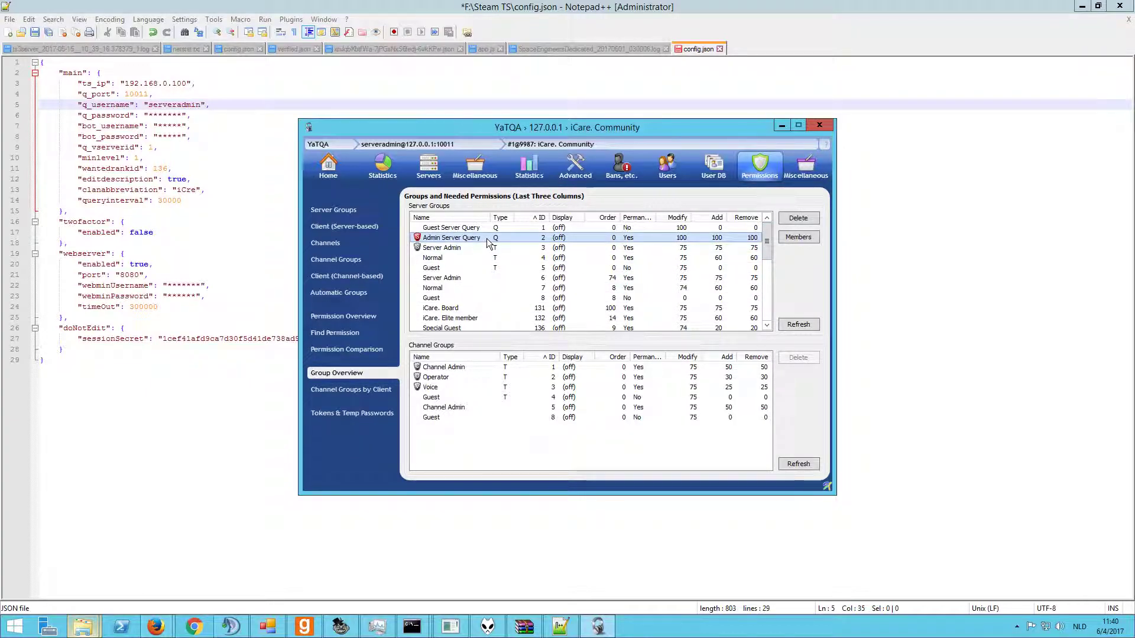
left_click(799, 238)
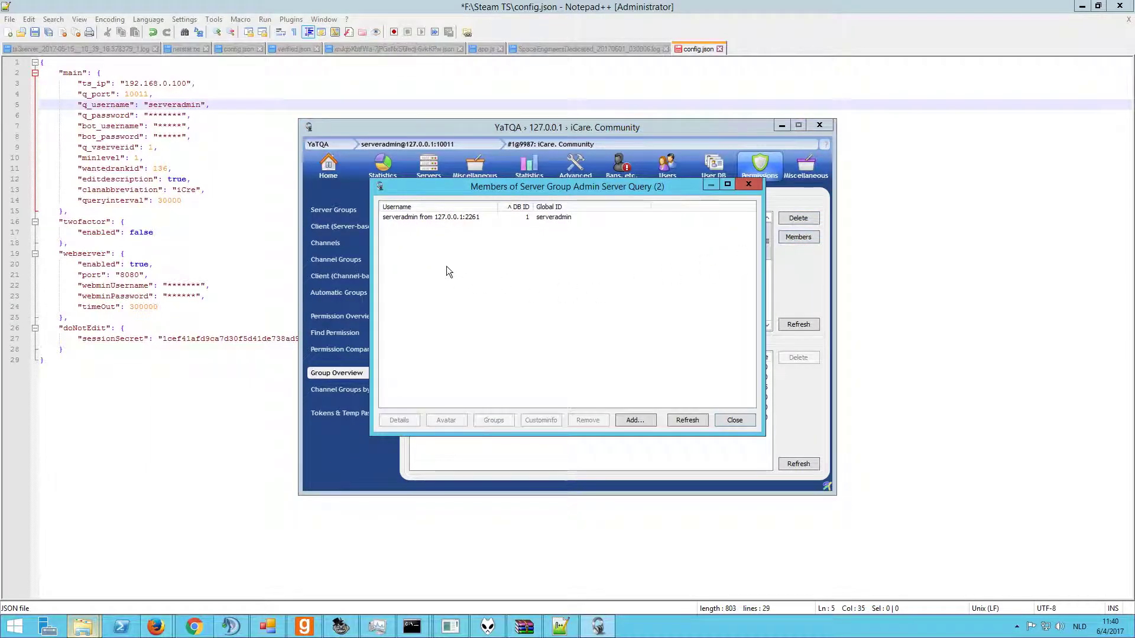
left_click(443, 218)
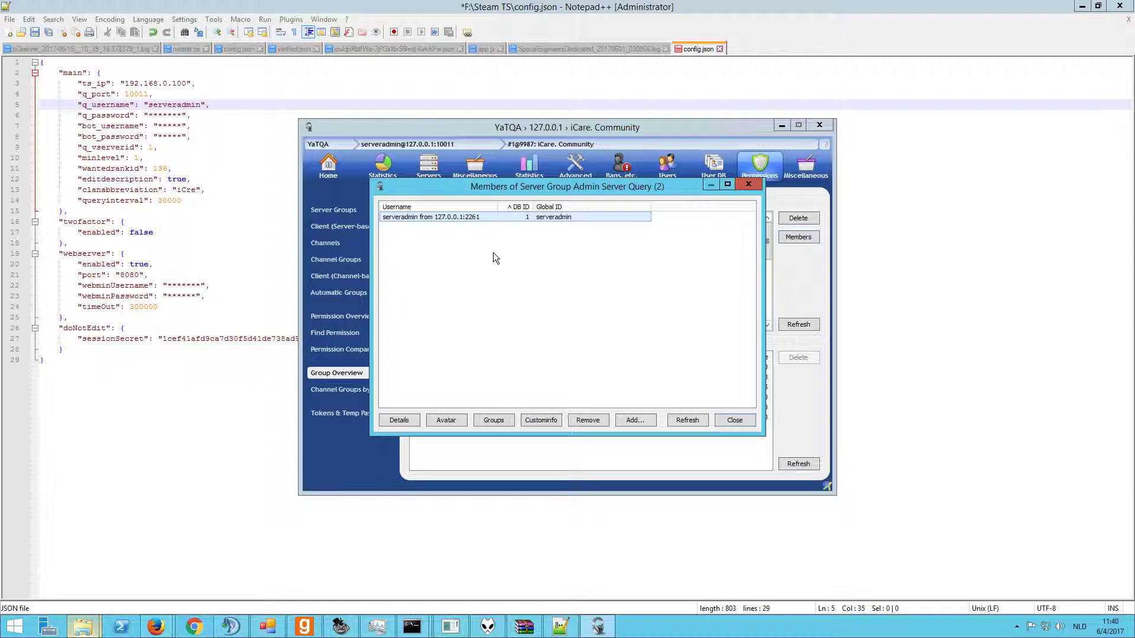
left_click(748, 184)
left_click(445, 247)
left_click(430, 229)
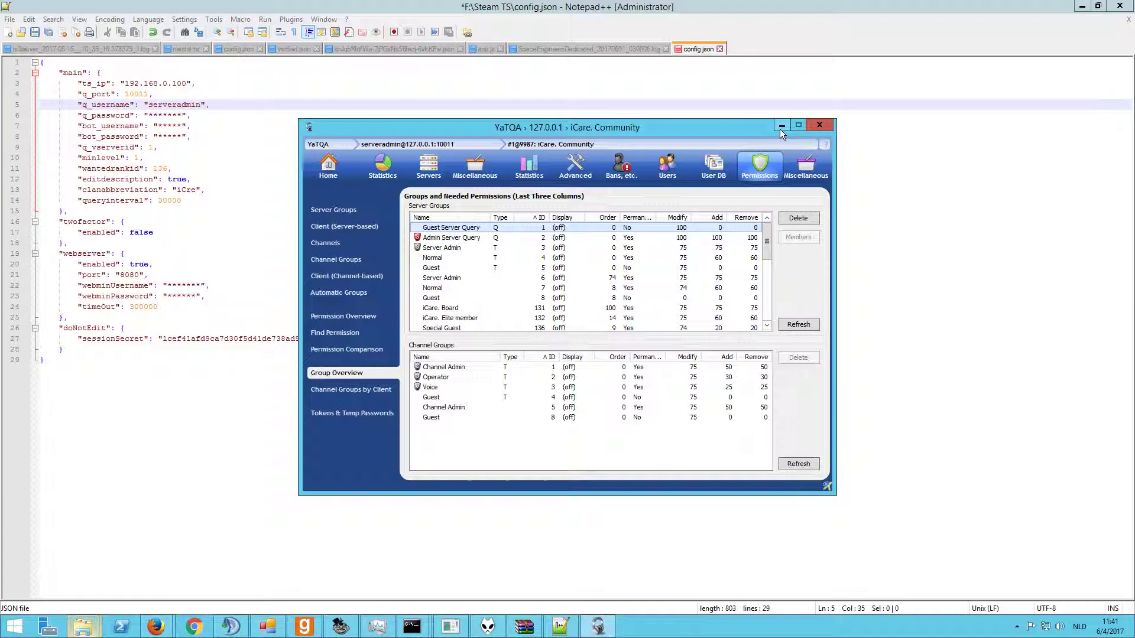
Back in Notepad++, skip reloading verified.json and close every file except config.json.
left_click(781, 126)
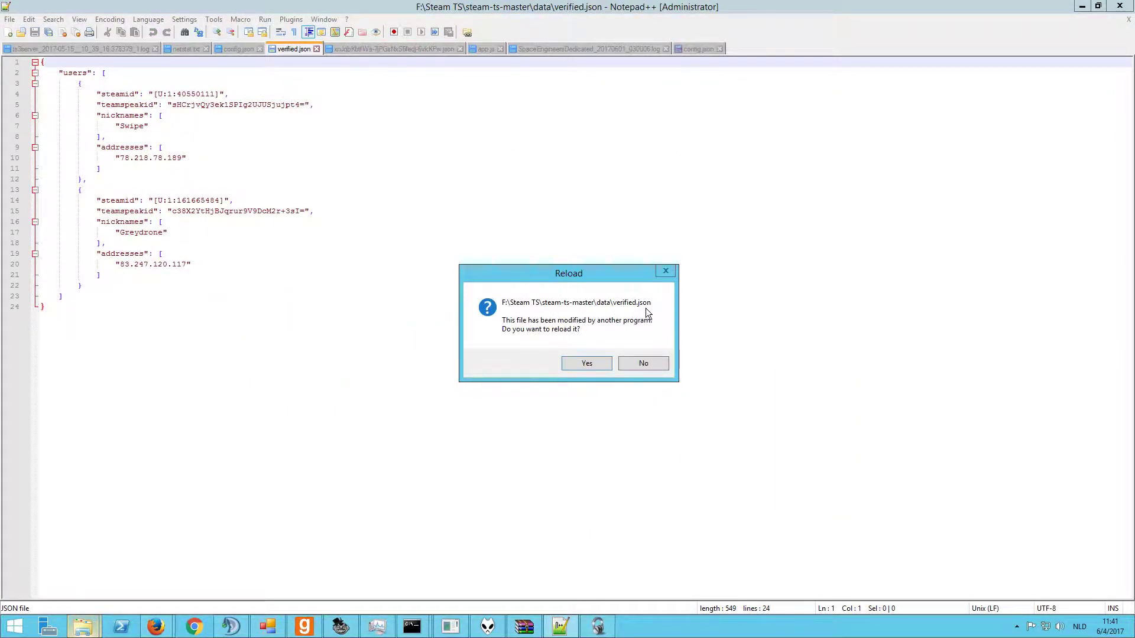
left_click(633, 365)
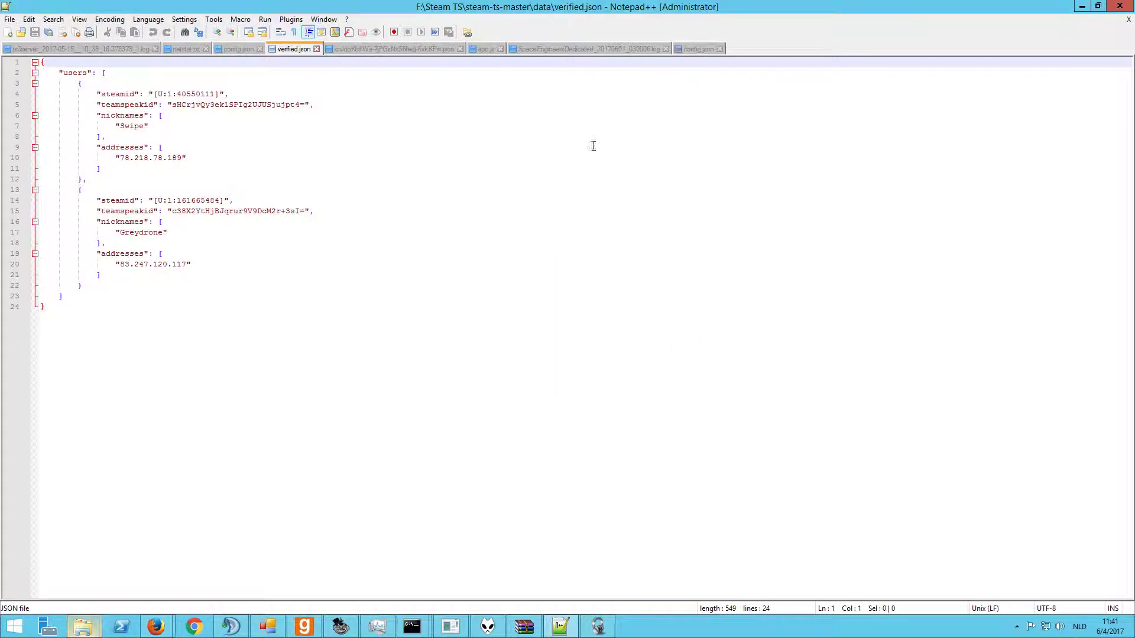
left_click(690, 52)
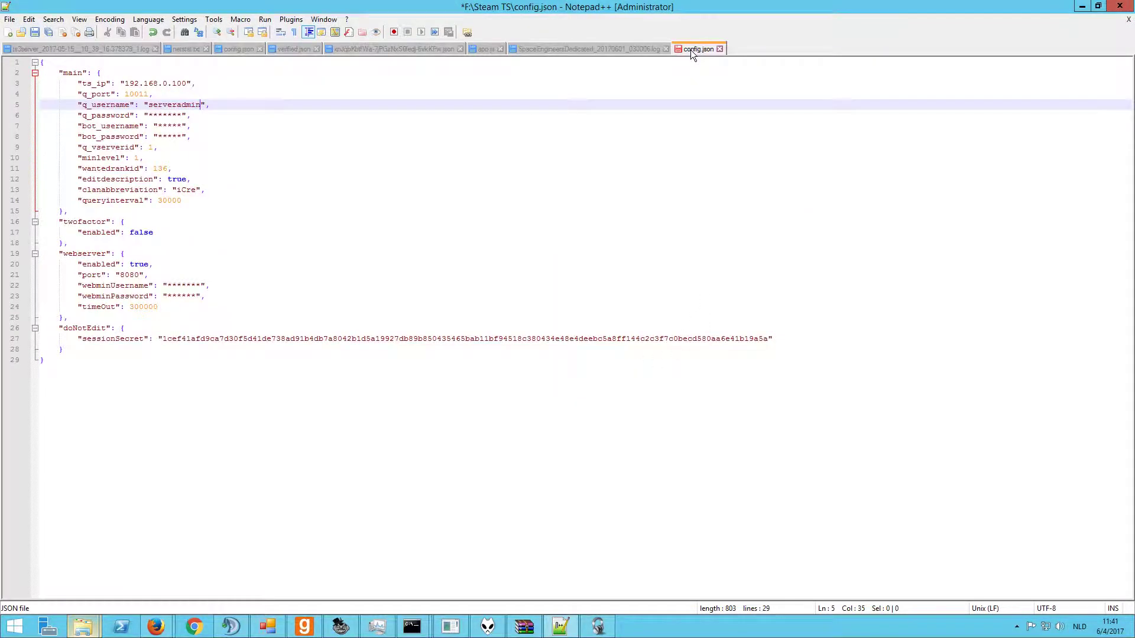
right_click(690, 50)
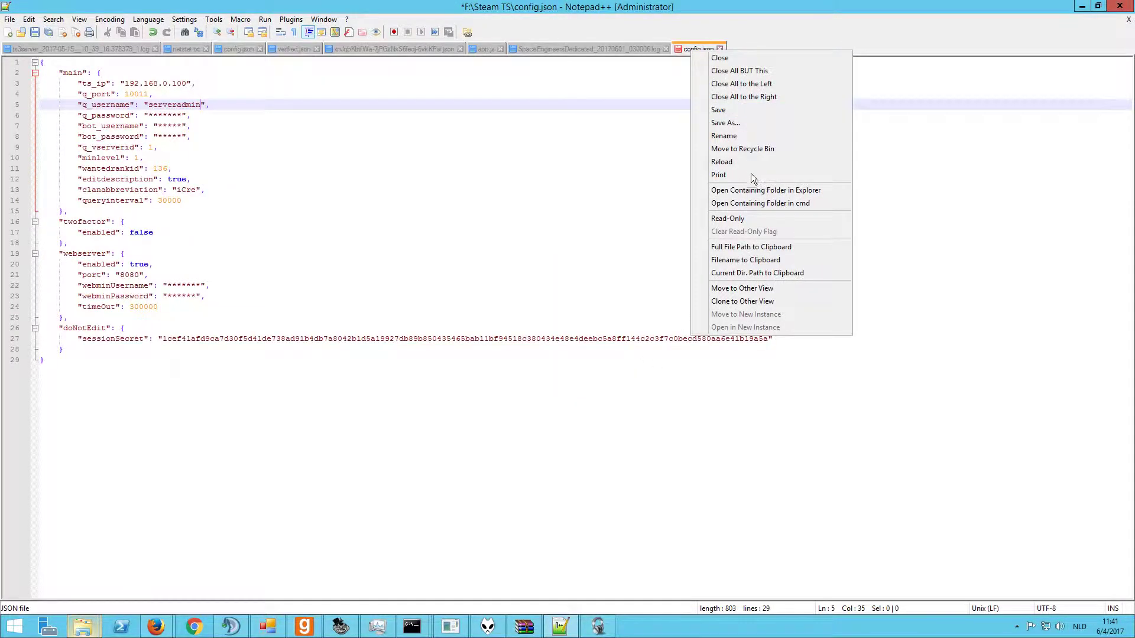
left_click(757, 89)
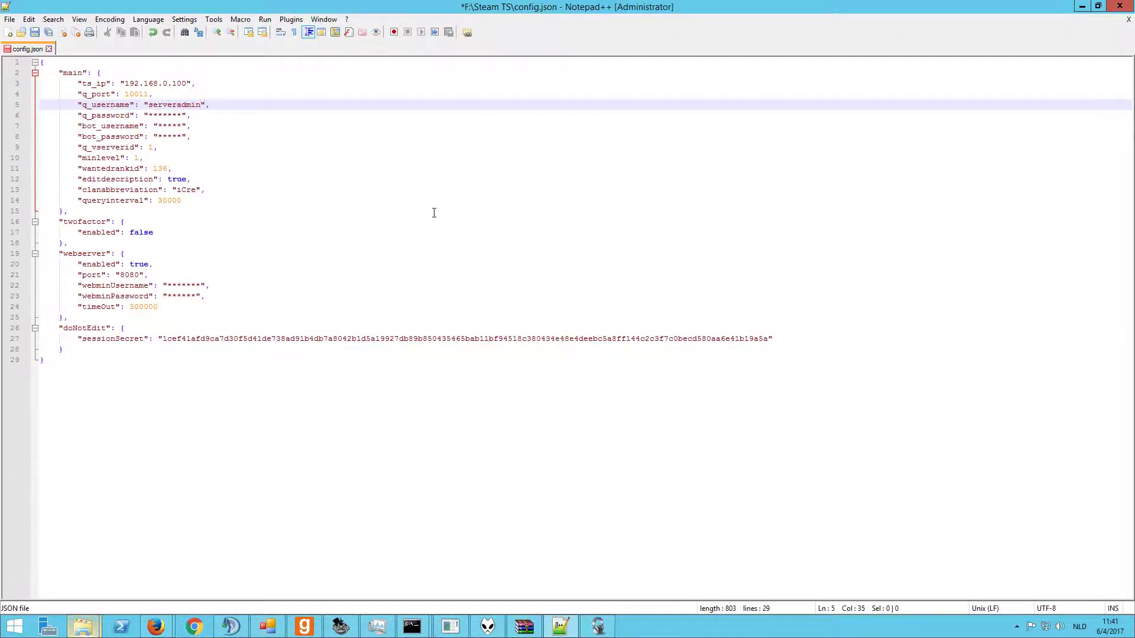
Select the q_password value and the masked bot_username value in config.json.
left_click_drag(143, 115, 192, 116)
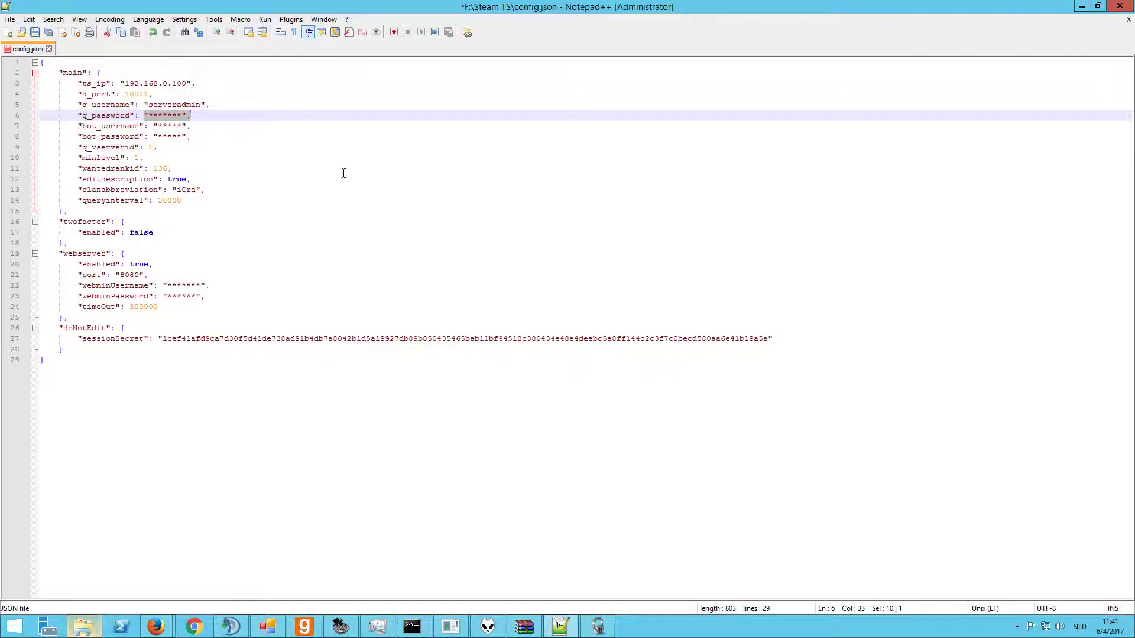
key("Down")
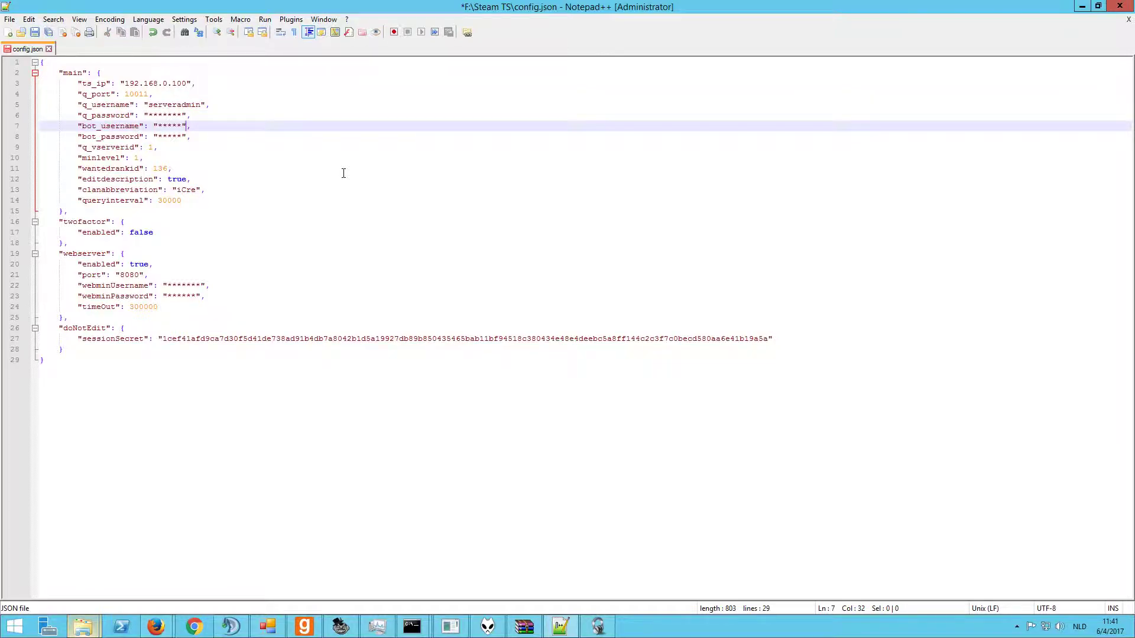
key("shift+Left")
key("shift+Left")
key("shift+Left")
key("shift+Left")
key("shift+Left")
Load the Steam store website in a new browser tab.
mouse_move(154, 628)
left_click(109, 567)
key("ctrl+t")
type("store")
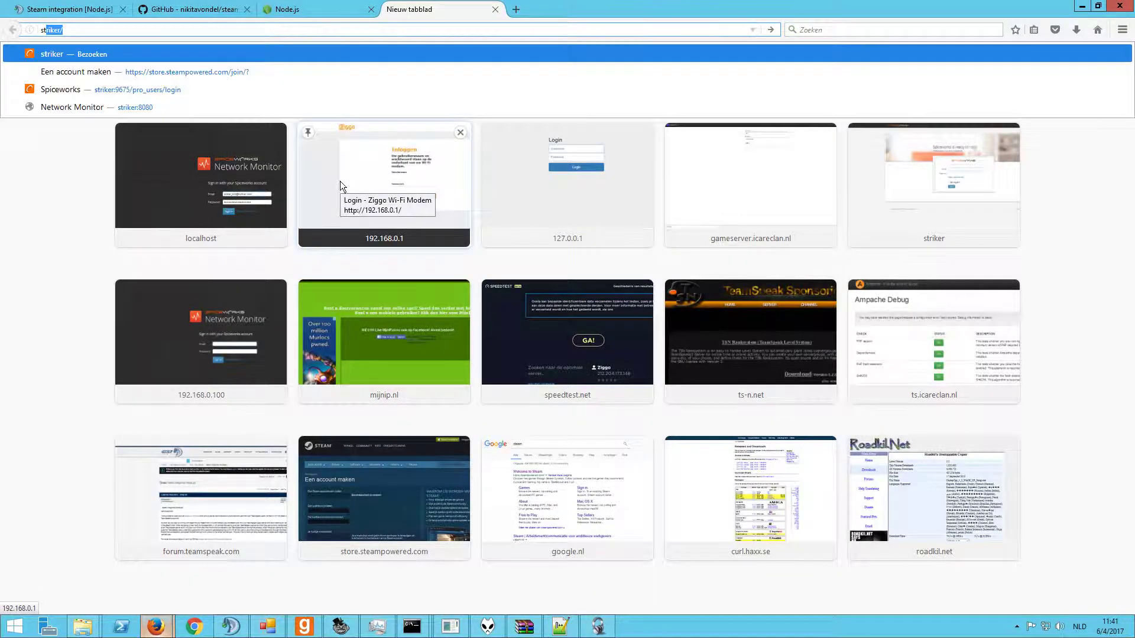
key("Return")
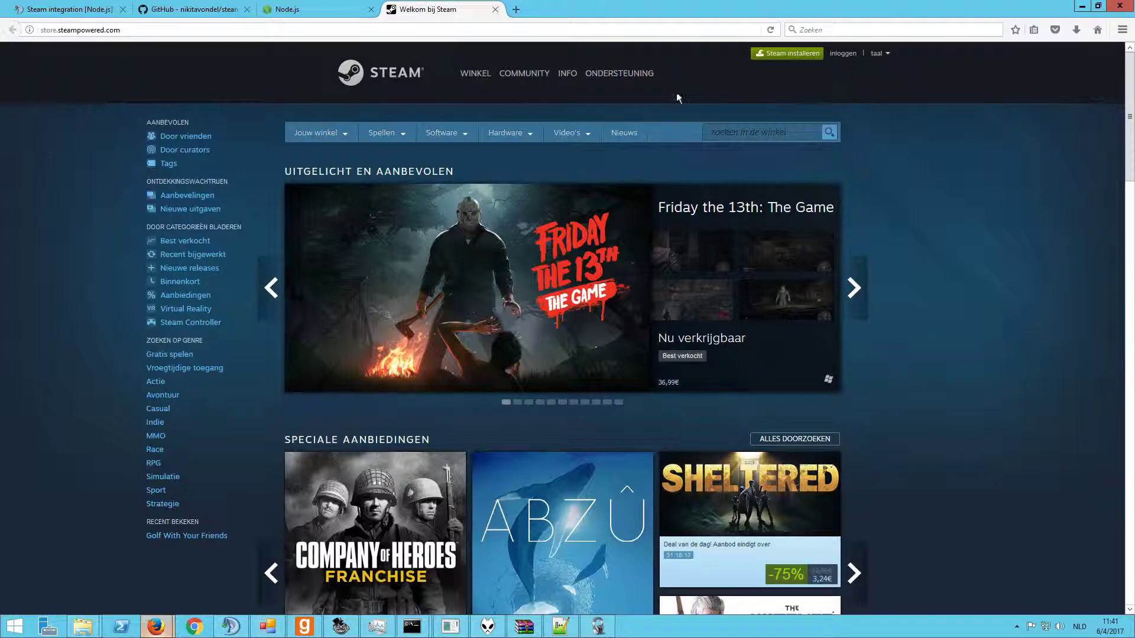
Sign in to Steam with the bot's account name and password.
left_click(843, 54)
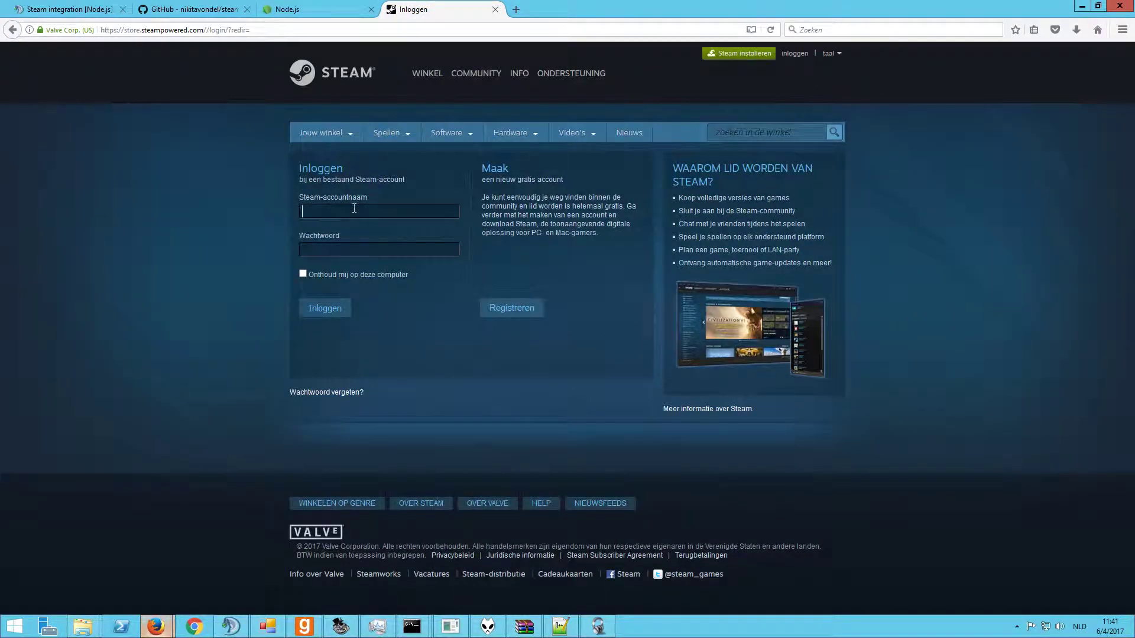
left_click(354, 208)
type("icare")
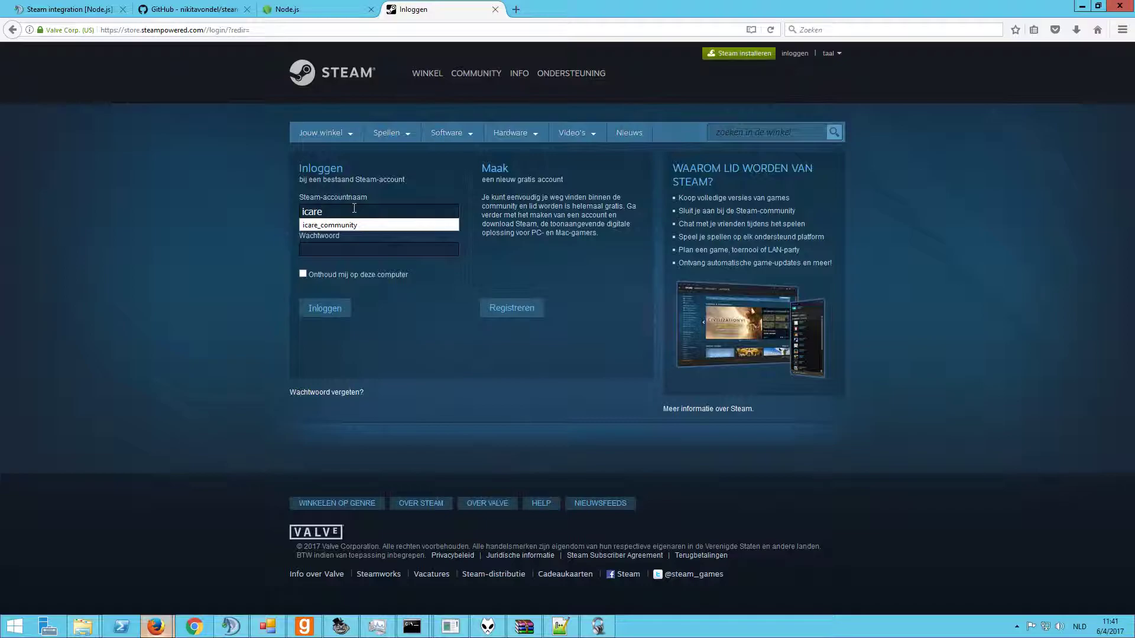
key("Down")
key("Tab")
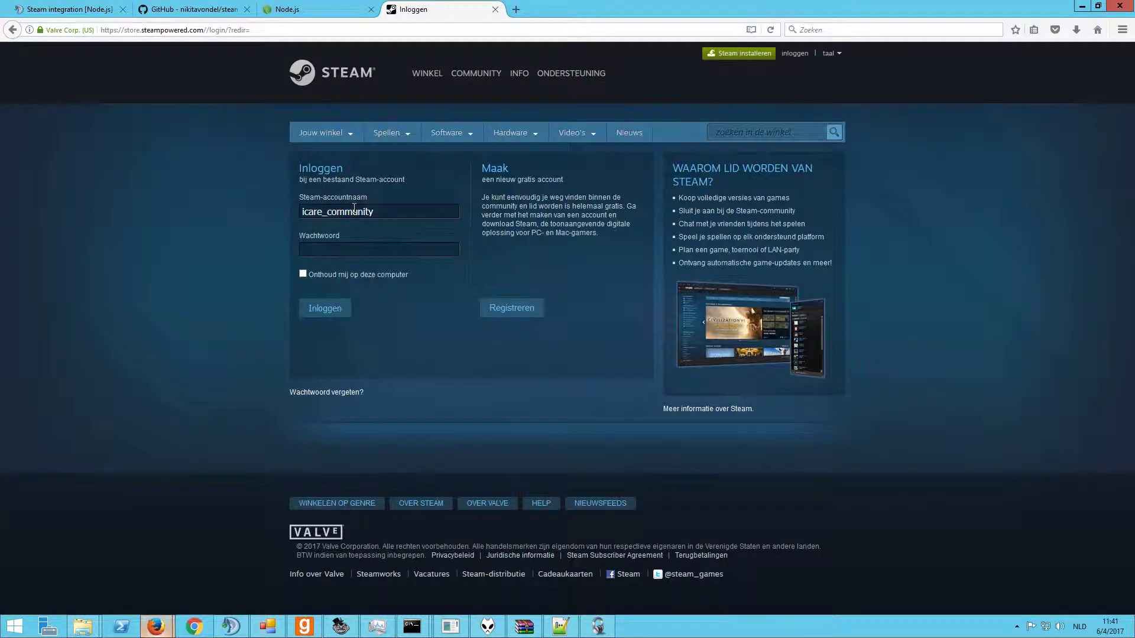
type("•")
type("•••••••")
left_click(330, 310)
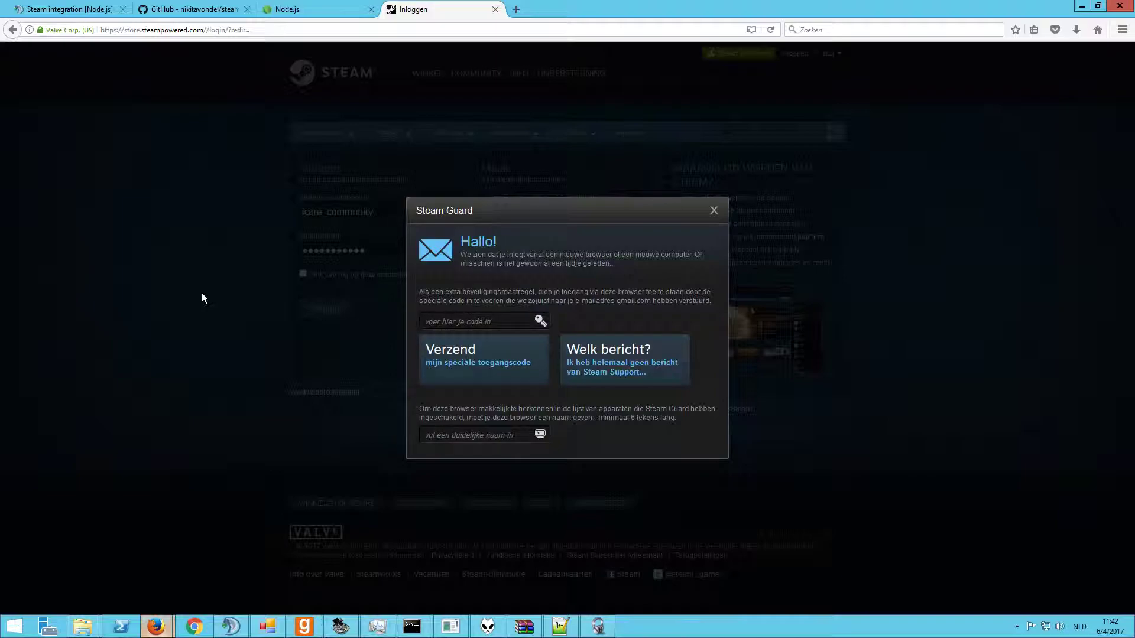
Open a new tab and maximize the local Firefox window, ready to enter an address.
left_click(519, 13)
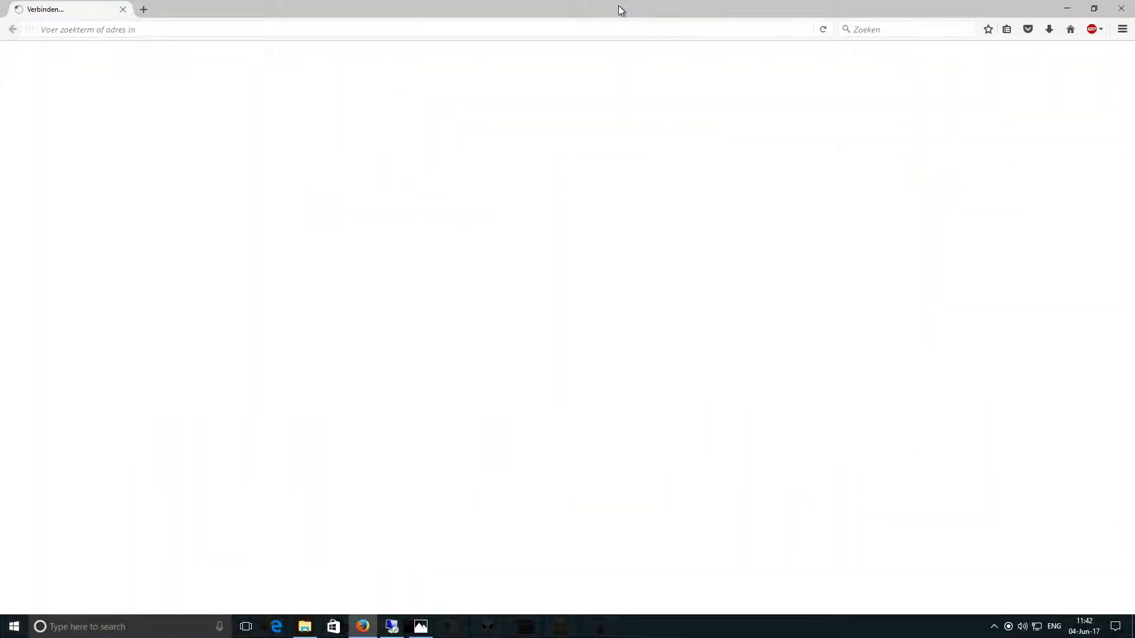
left_click_drag(618, 7, 634, 82)
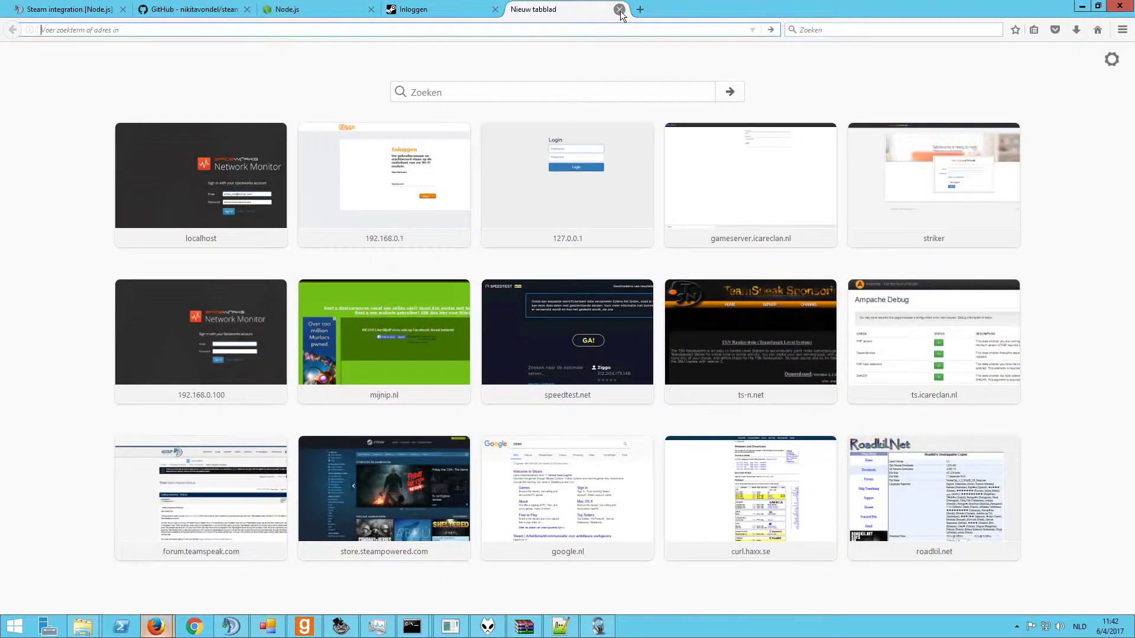
left_click(619, 10)
mouse_move(377, 626)
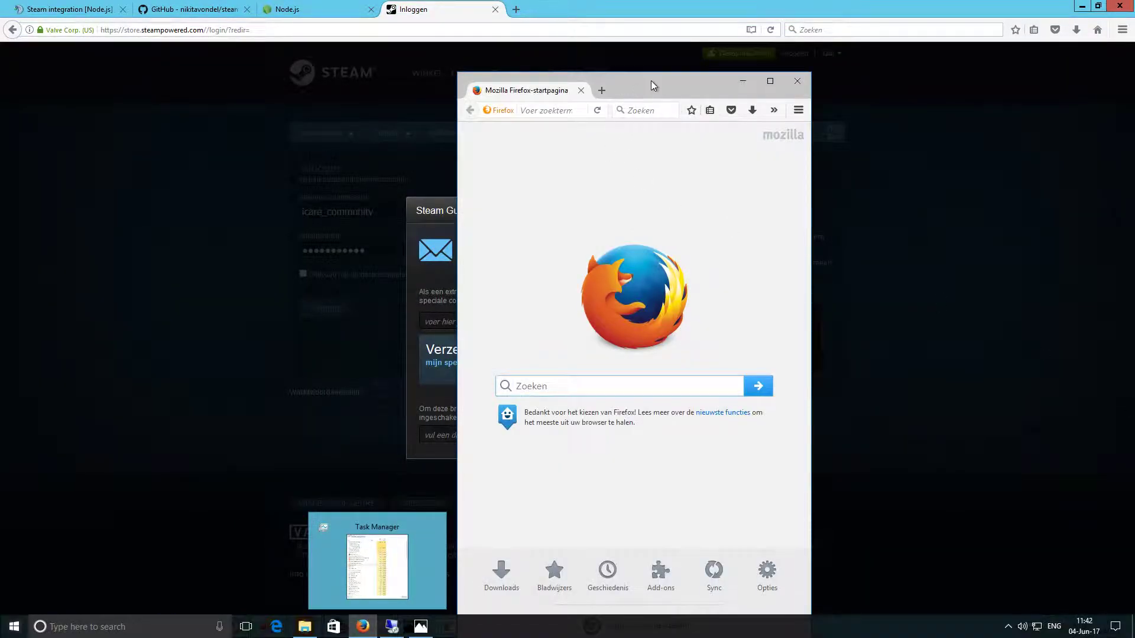
double_click(654, 84)
left_click(536, 32)
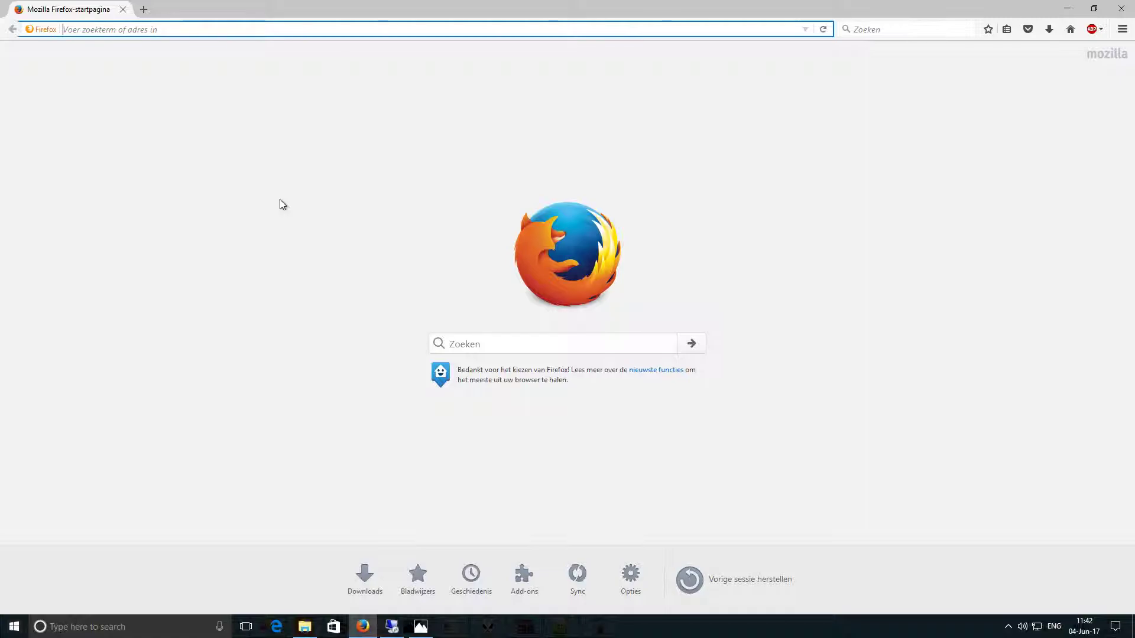
Load google.nl and switch to the iCare Clan Google account.
type("google.nl/")
key("Return")
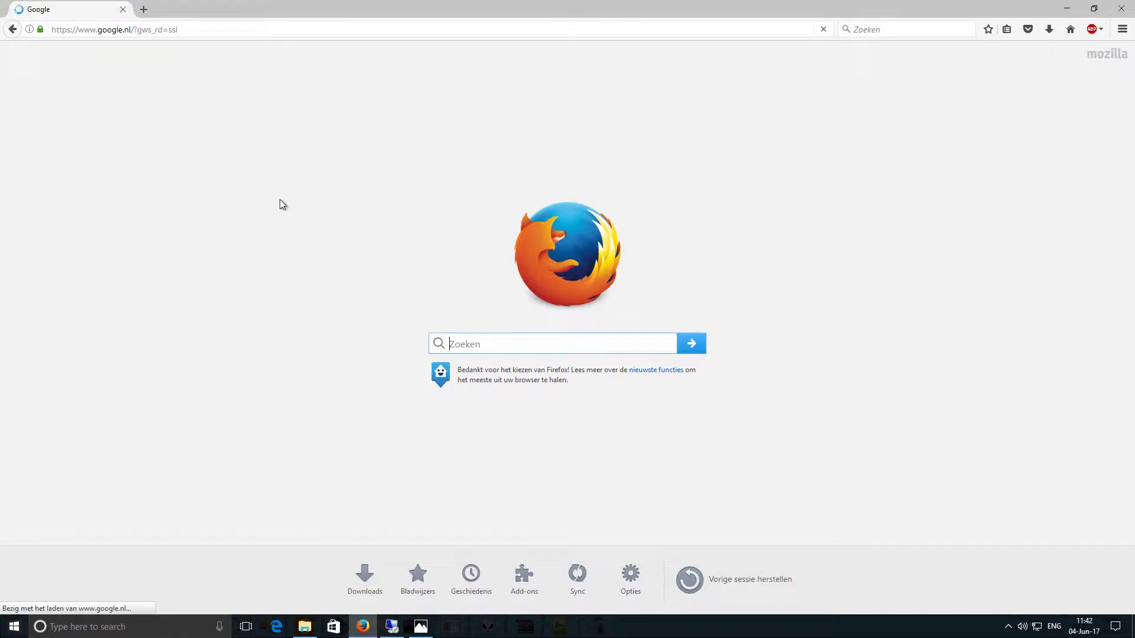
left_click(1109, 59)
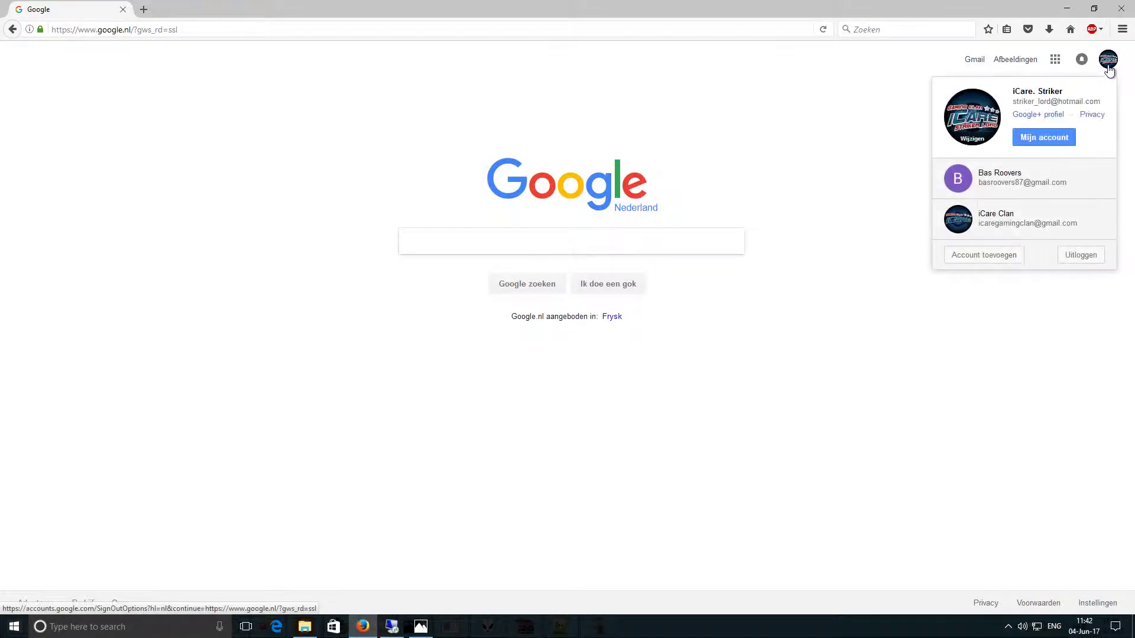
left_click(1017, 226)
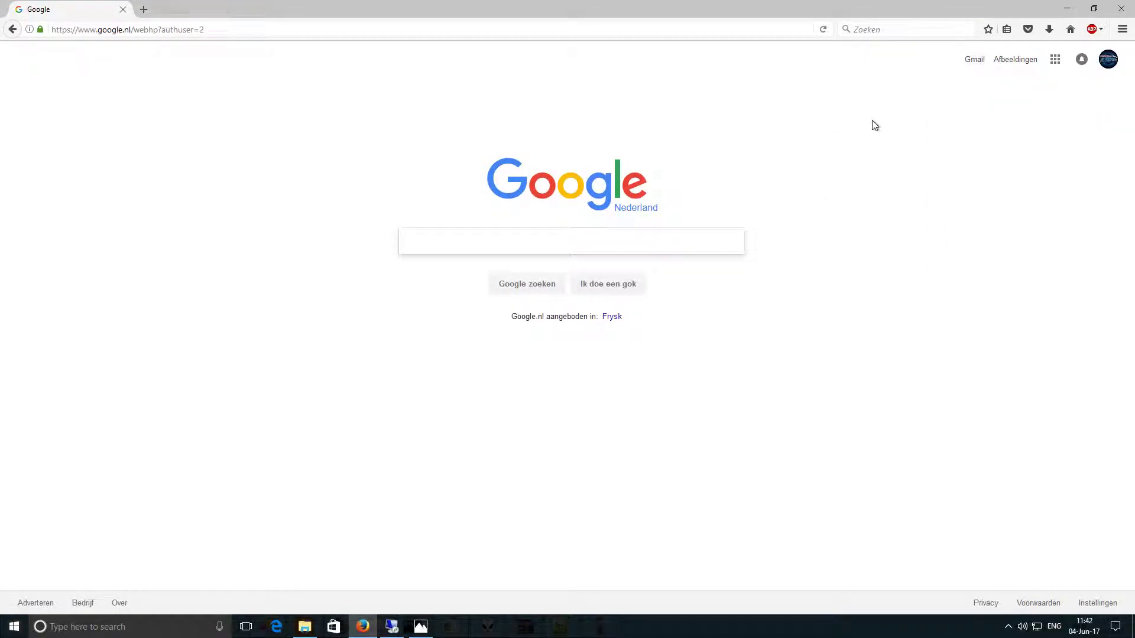
In Gmail, open the newest Steam account access e-mail and select its Steam Guard code.
left_click(974, 60)
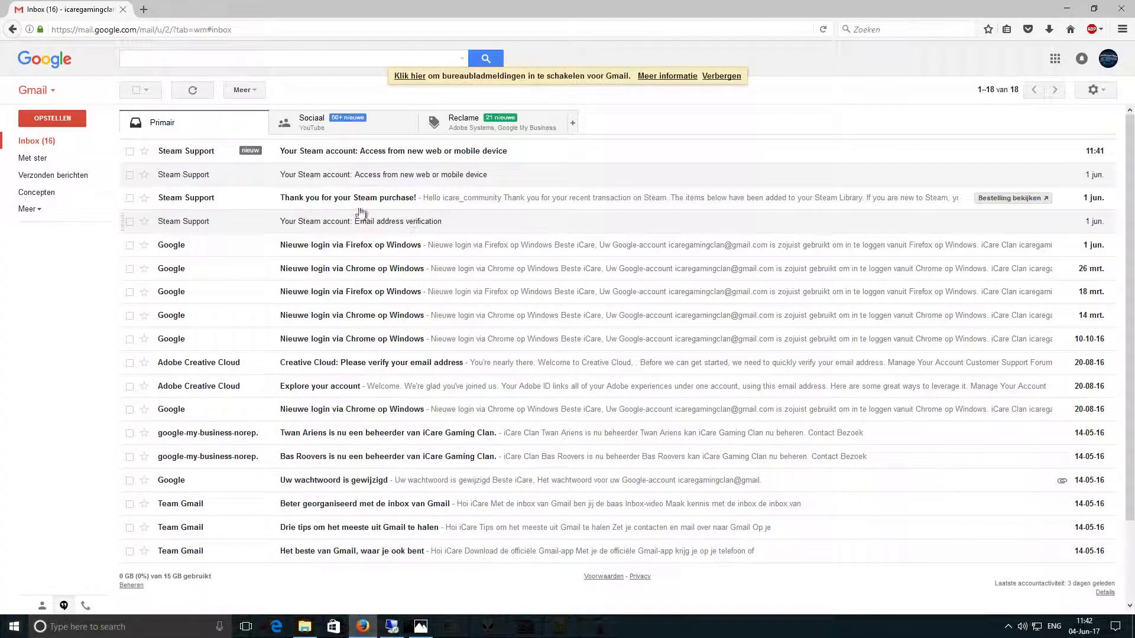
left_click(325, 152)
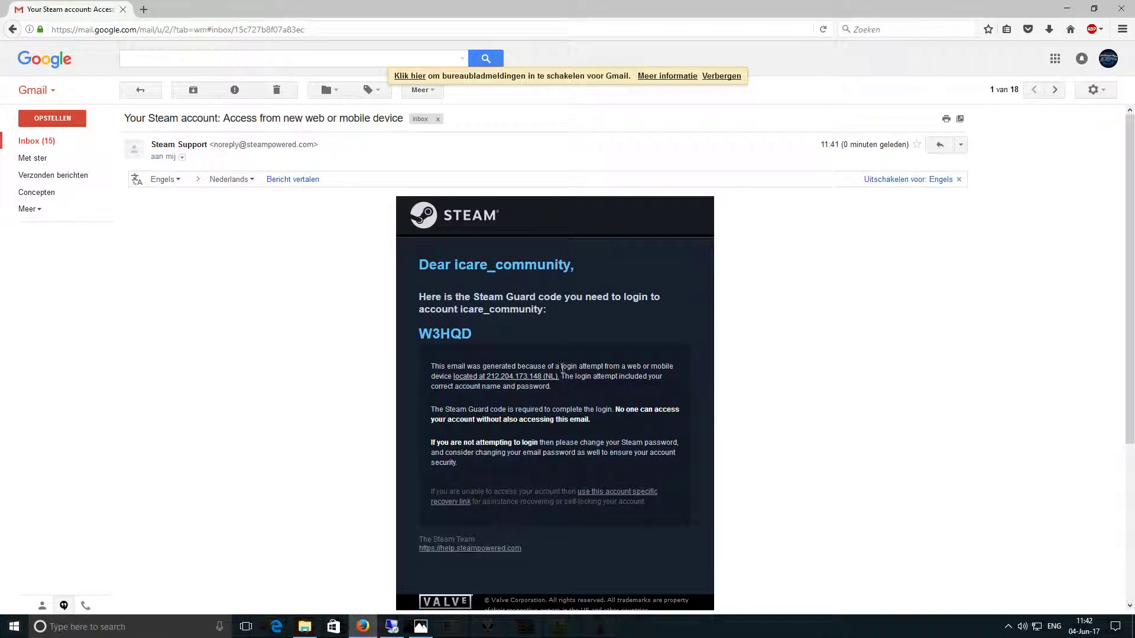
double_click(452, 335)
key("ctrl+c")
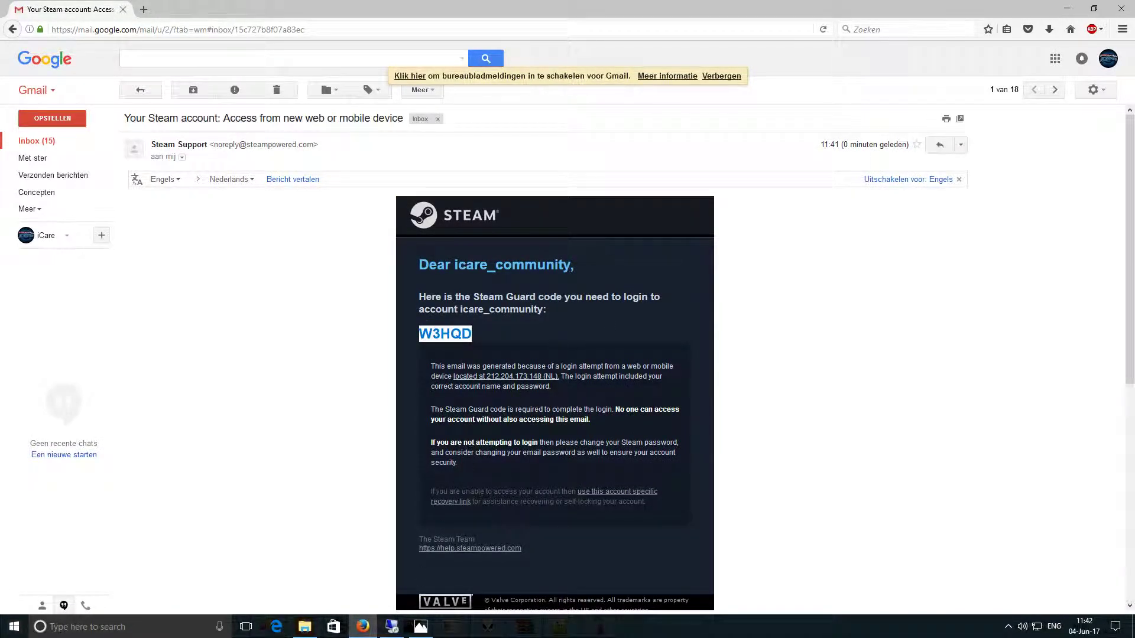
left_click(390, 628)
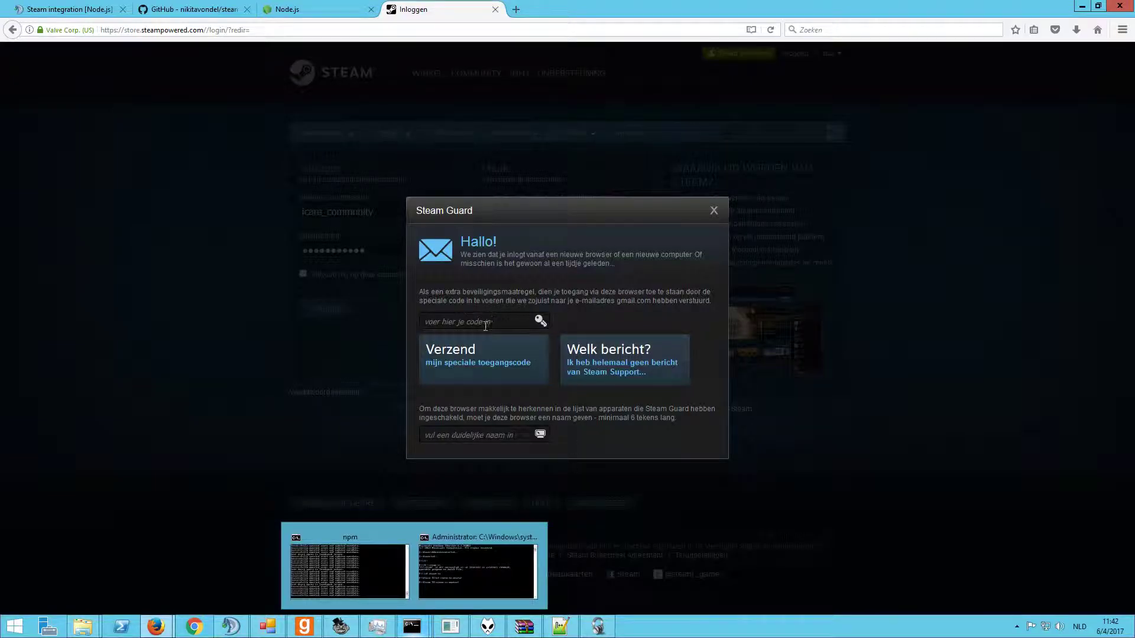
Paste the Steam Guard code, submit it with Verzend, and continue to the Steam store.
key("ctrl+v")
left_click(466, 362)
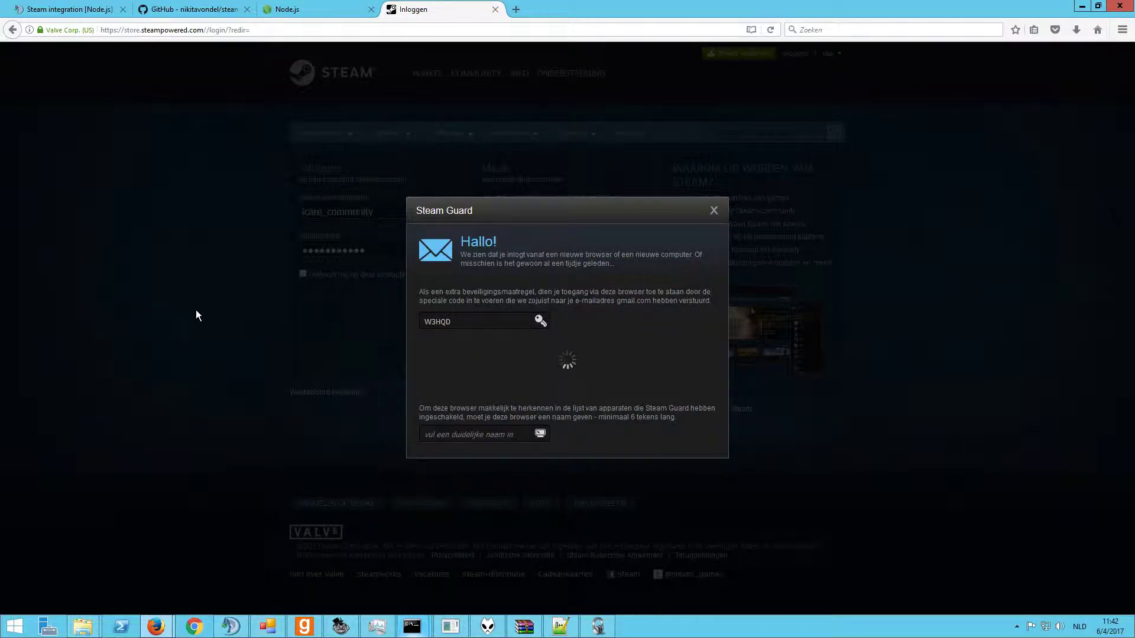
left_click(631, 381)
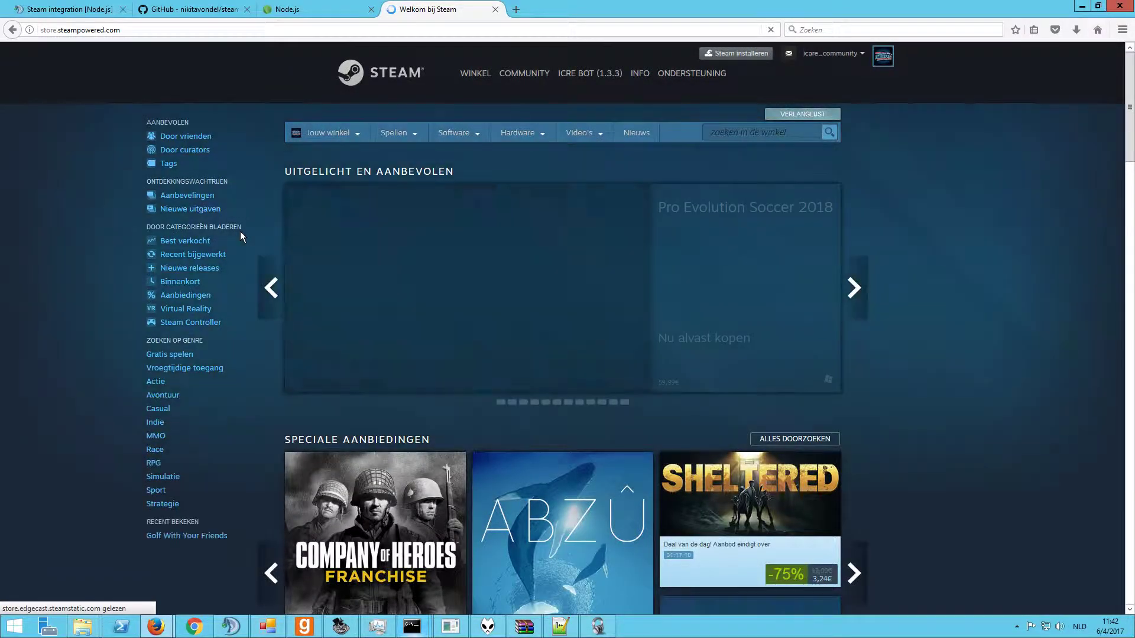
mouse_move(579, 80)
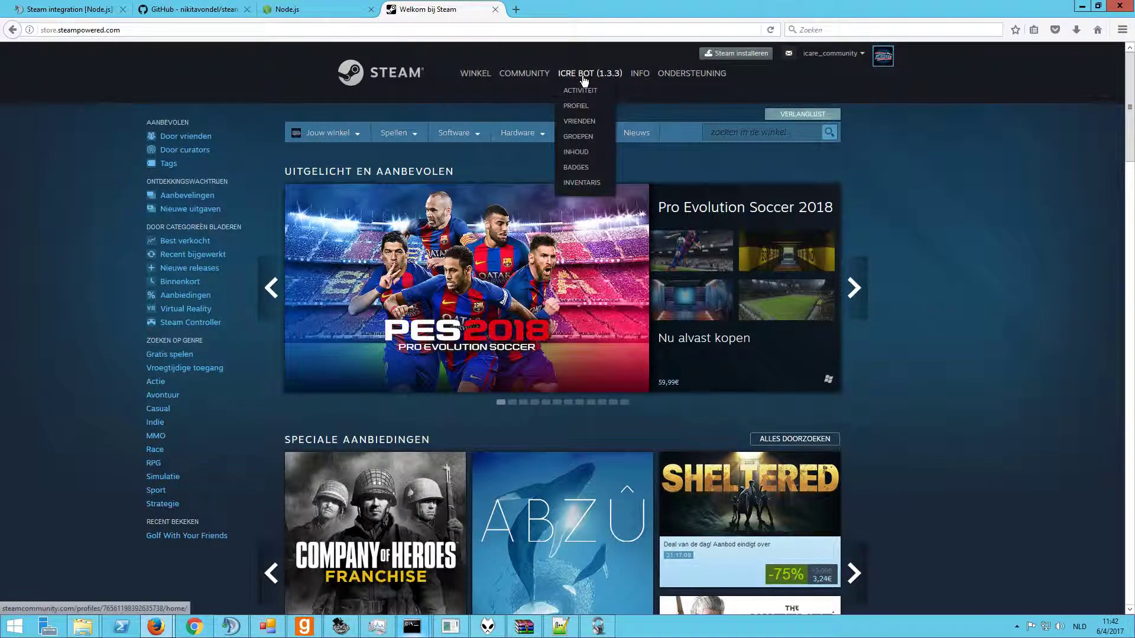
mouse_move(413, 631)
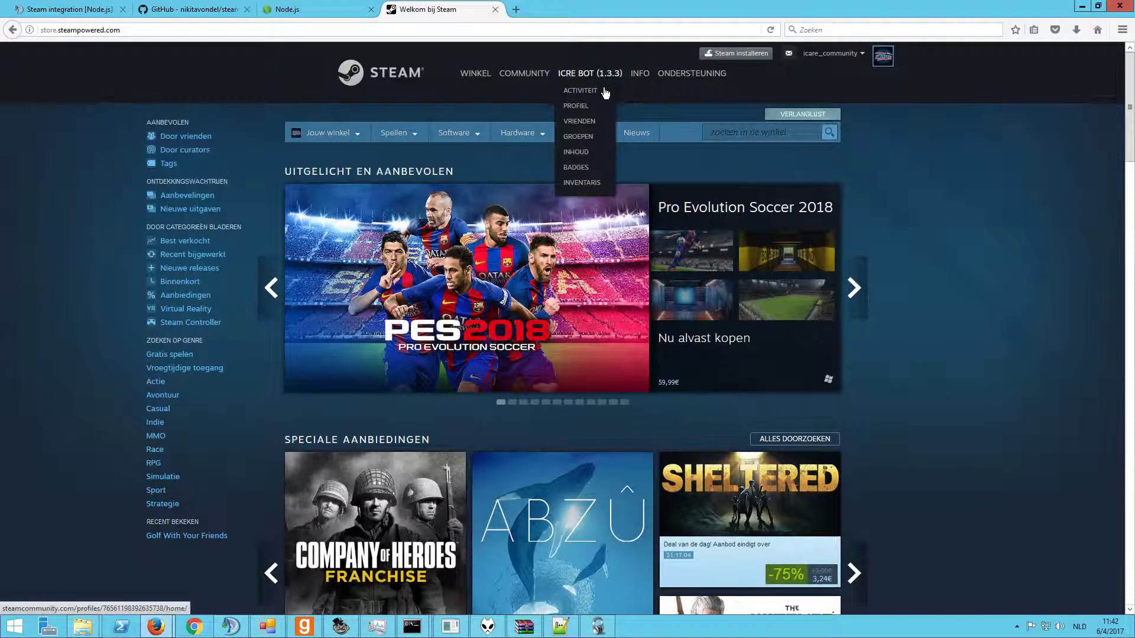
Select bot_password, move to q_vserverid on line 9, and list YaTQA's virtual servers.
left_click(560, 626)
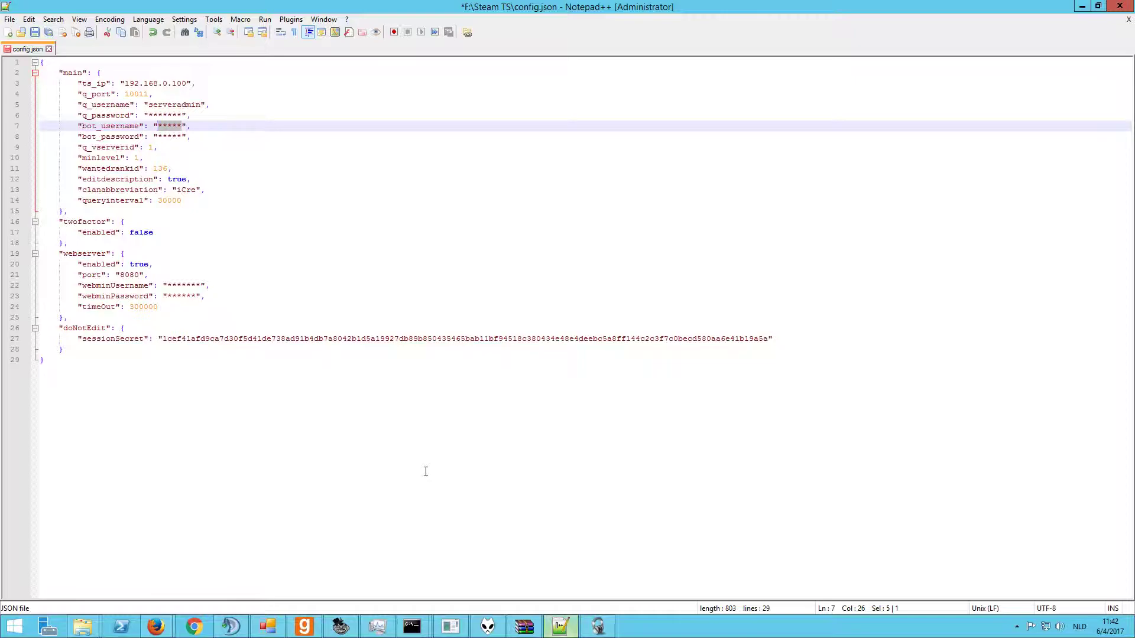
left_click_drag(154, 136, 191, 137)
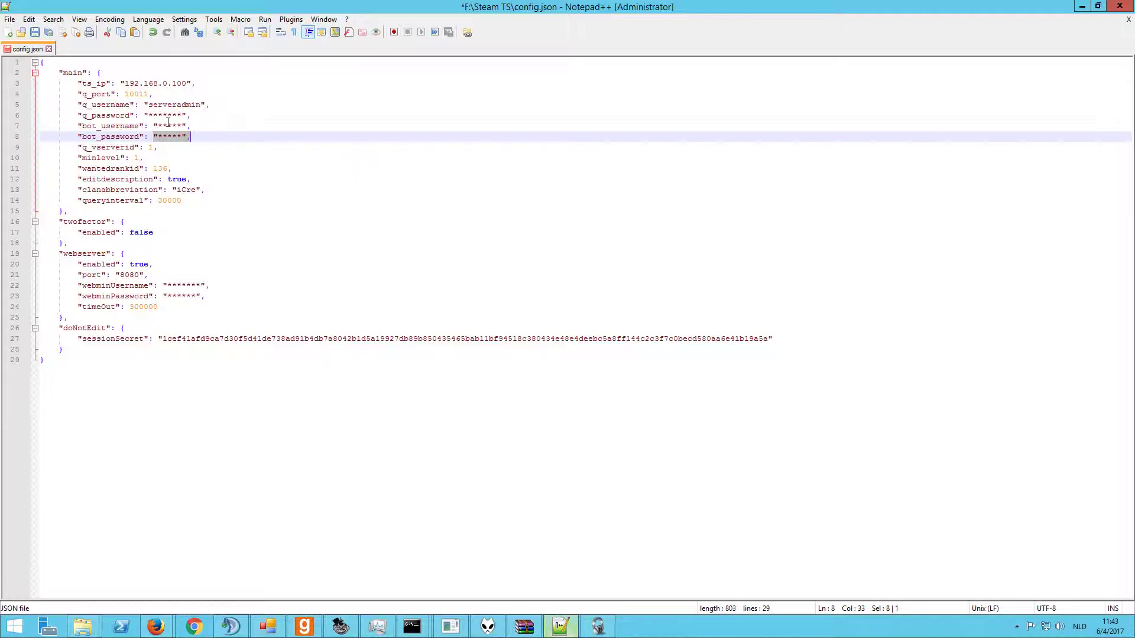
left_click(152, 147)
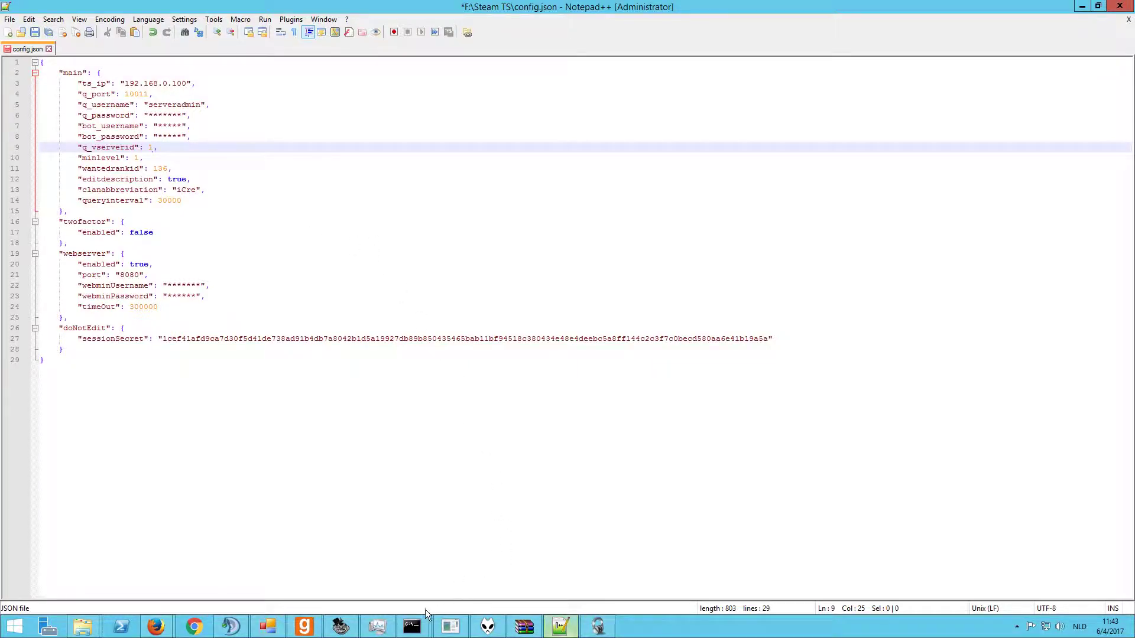
left_click(597, 626)
left_click(422, 165)
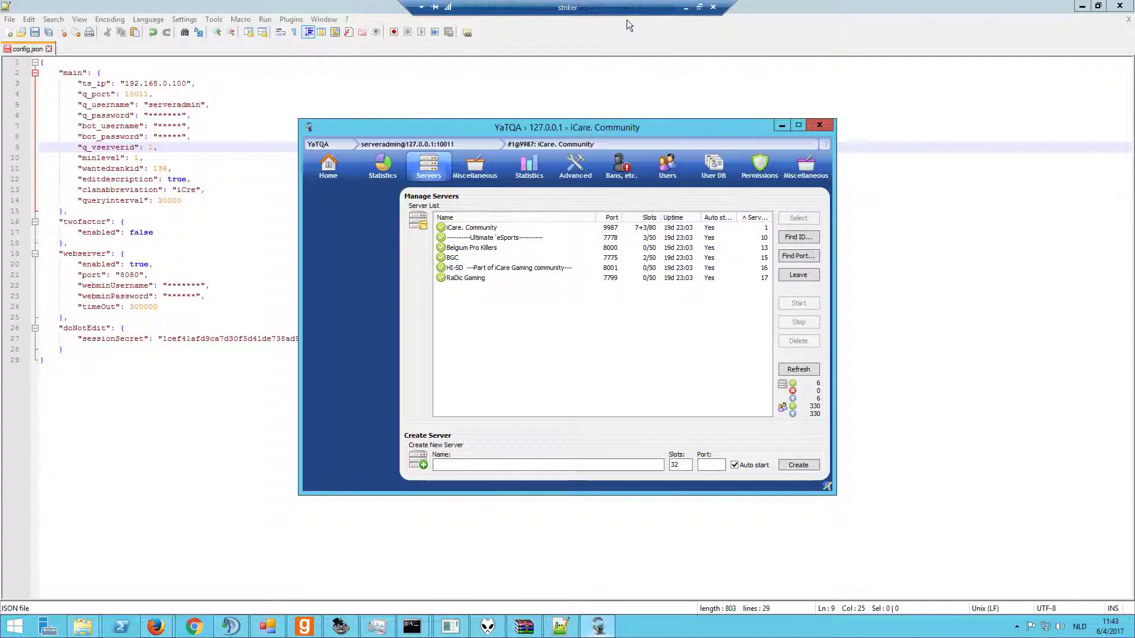
Return to config.json and move down to the minlevel line.
left_click(859, 8)
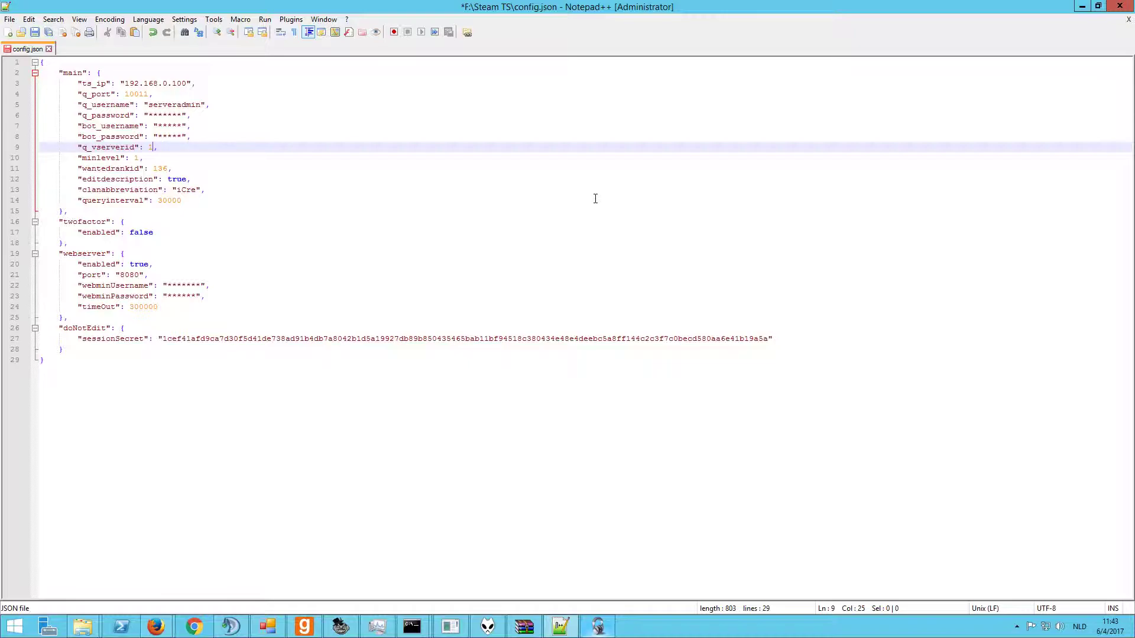
key("Down")
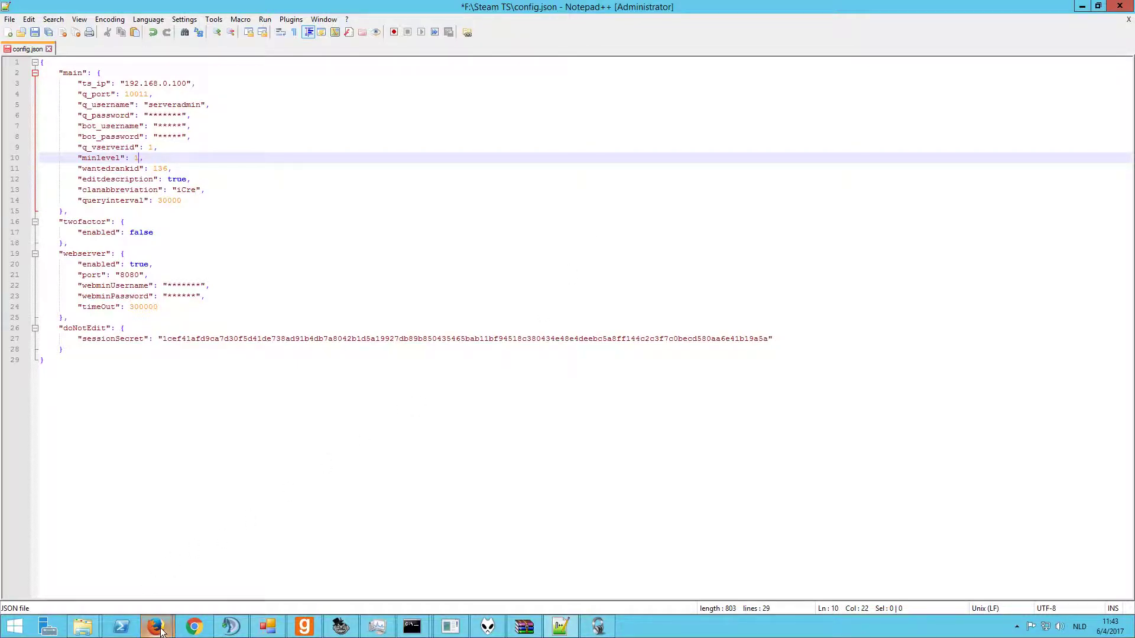
Highlight the steam-ts README's minlevel explanation (minimum Steam level), then go back to the Steam store tab.
mouse_move(160, 632)
left_click(112, 562)
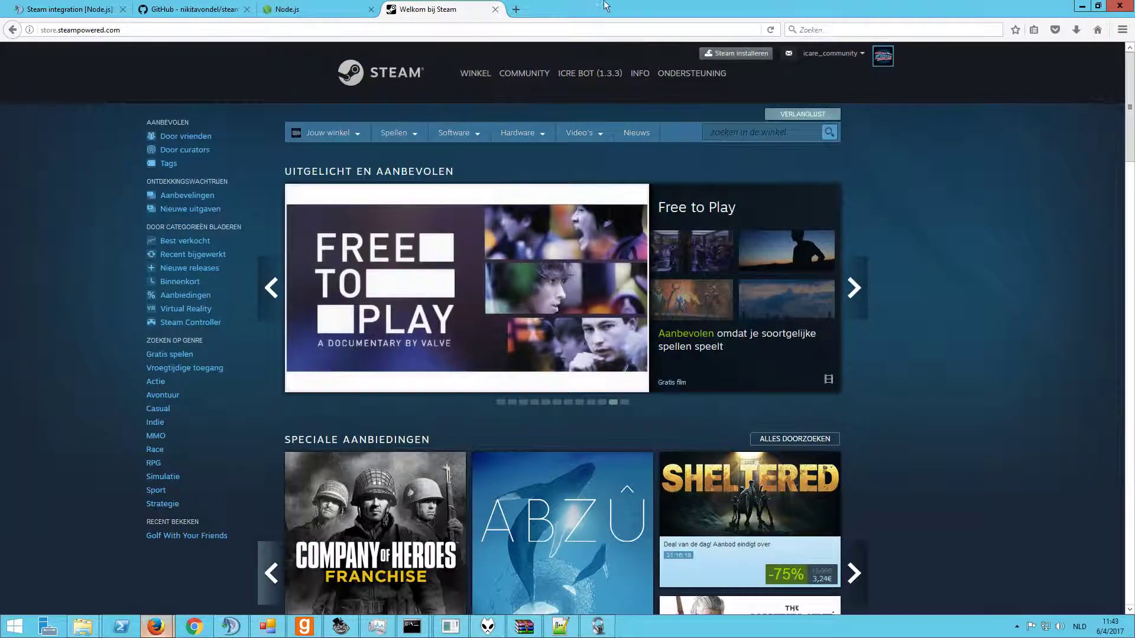
left_click(190, 9)
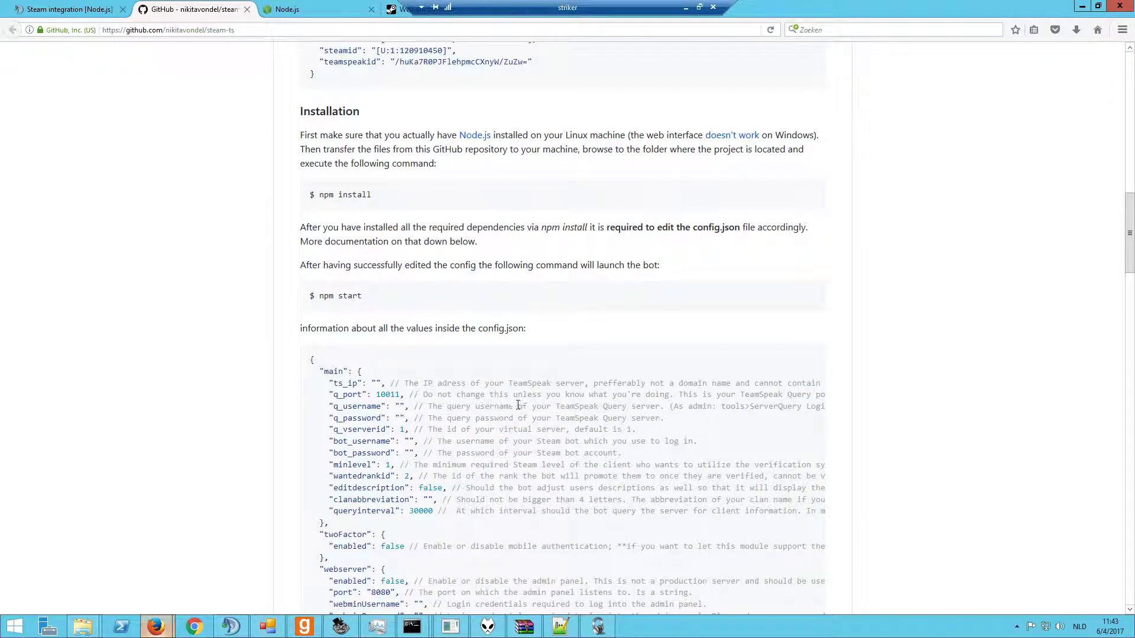
scroll(519, 406, "down", 2)
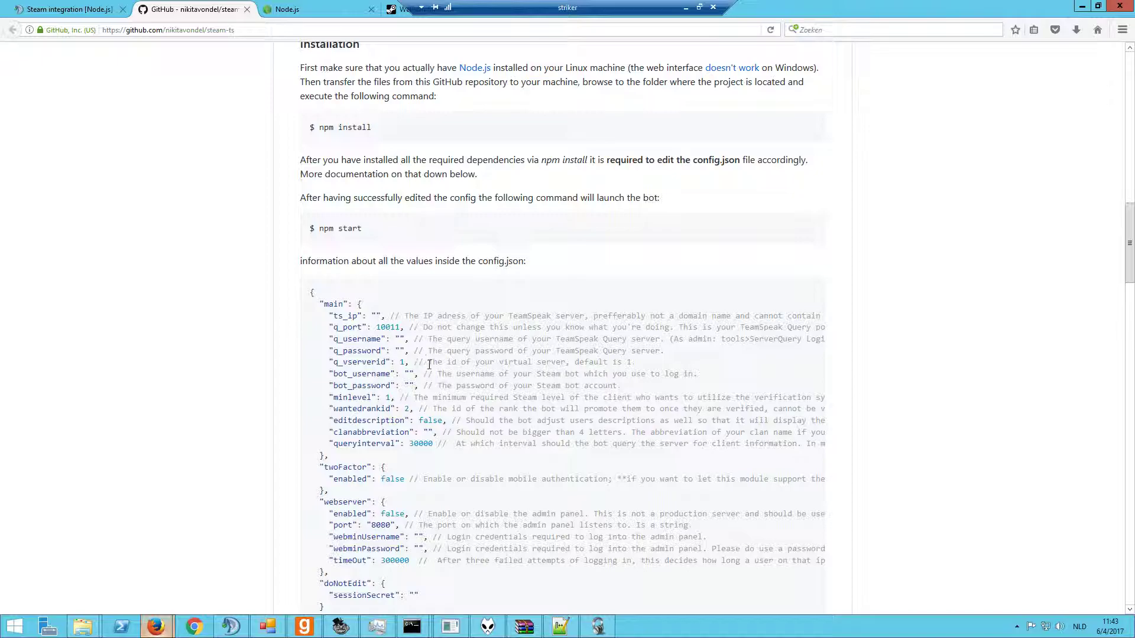
left_click_drag(412, 400, 335, 396)
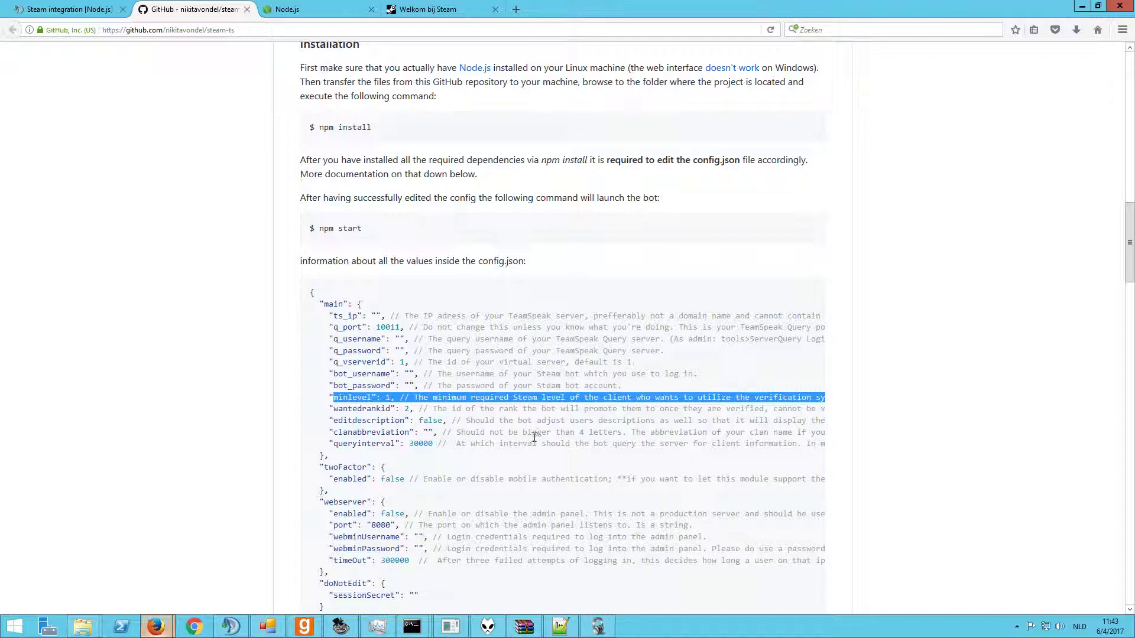
mouse_move(155, 627)
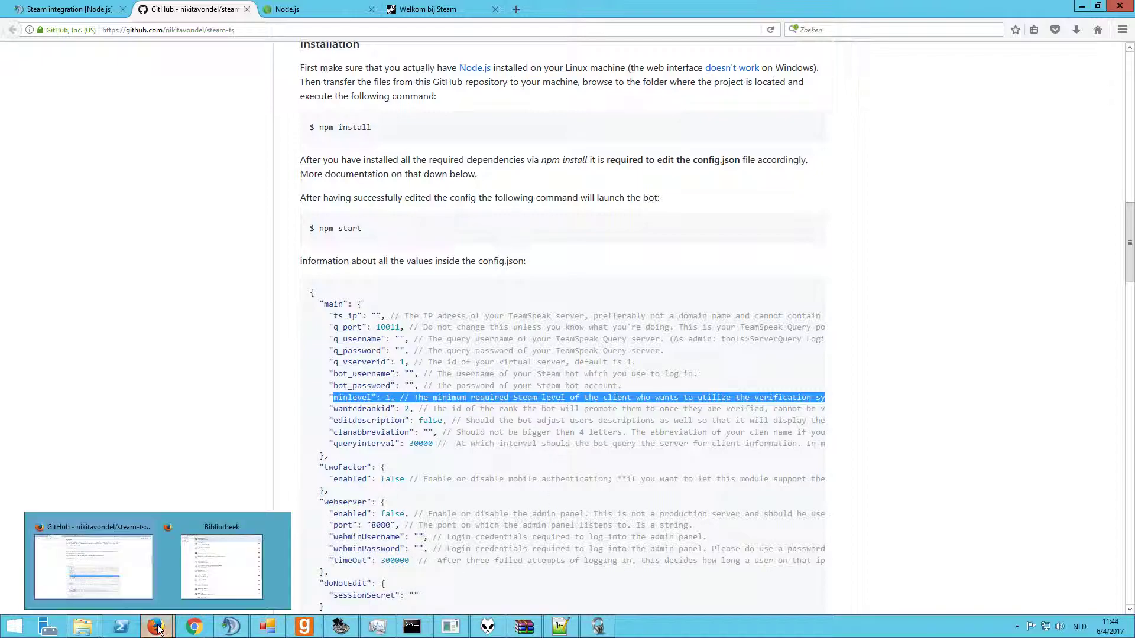
left_click(105, 565)
left_click(428, 9)
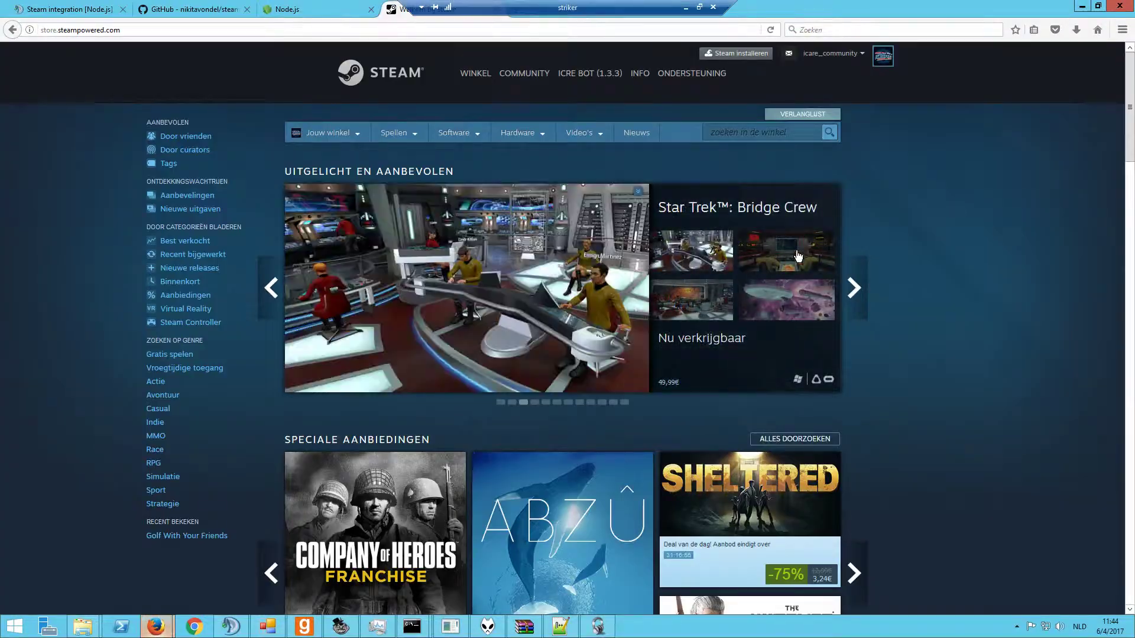
Open the bot's profile and its Badges page, showing Steam Level 1 with 100 XP.
left_click(586, 81)
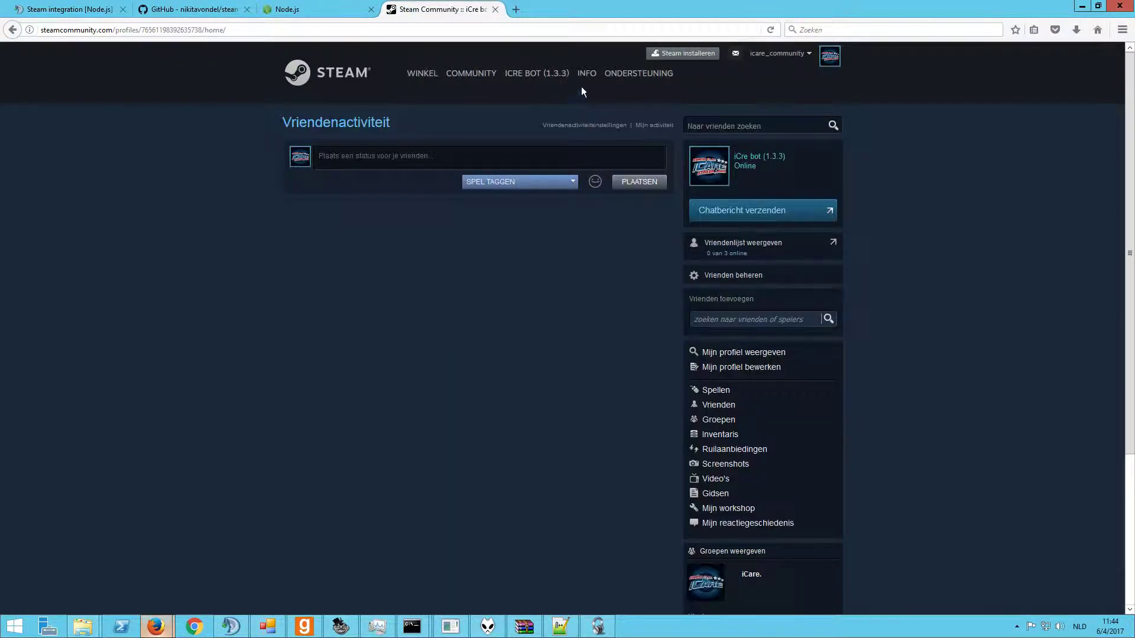
mouse_move(533, 81)
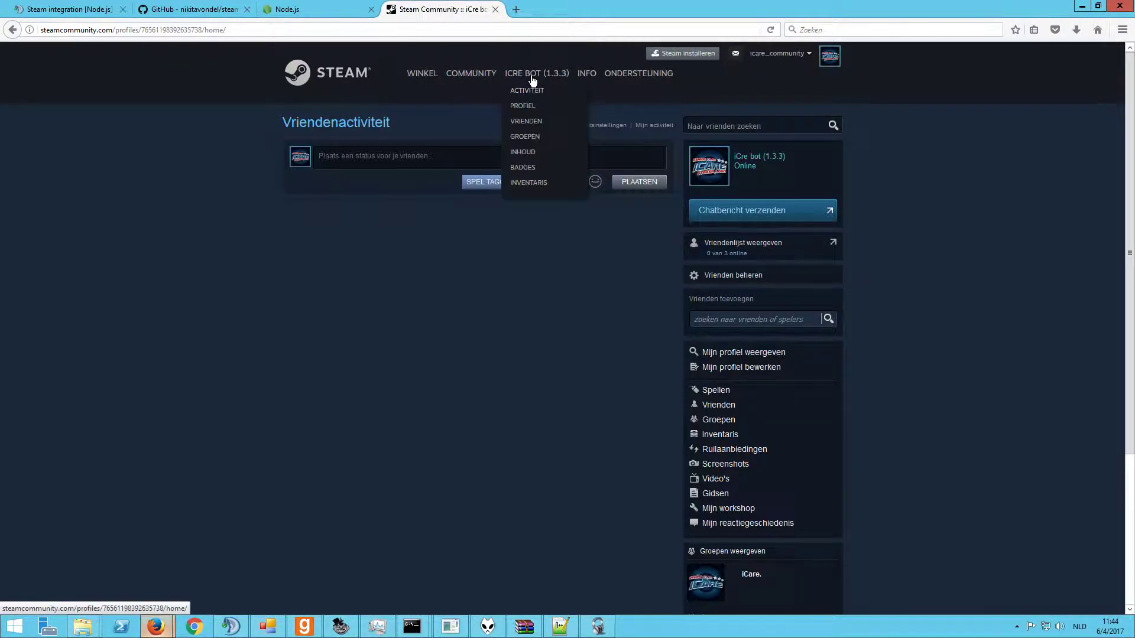
left_click(522, 106)
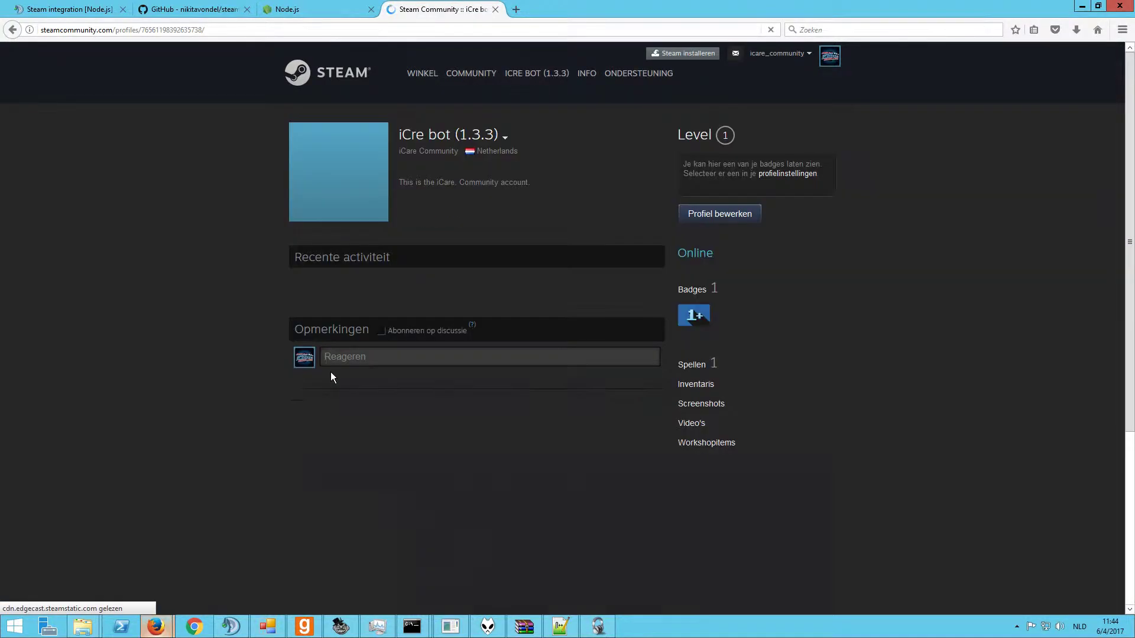
left_click_drag(665, 142, 725, 152)
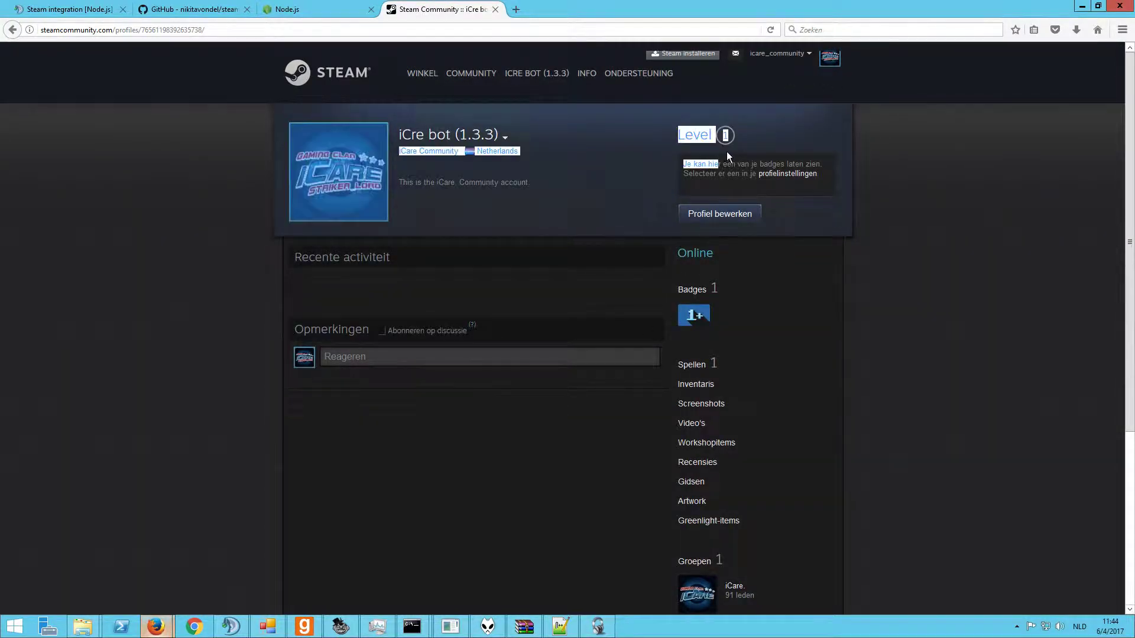
left_click(725, 137)
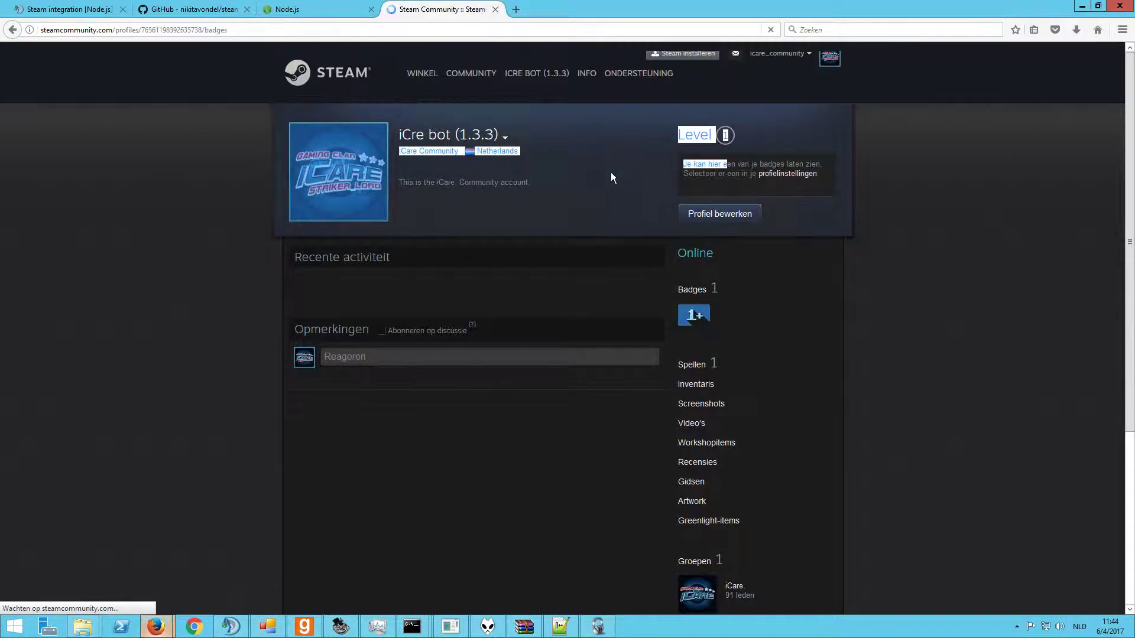
scroll(247, 294, "down", 2)
scroll(247, 294, "down", 2)
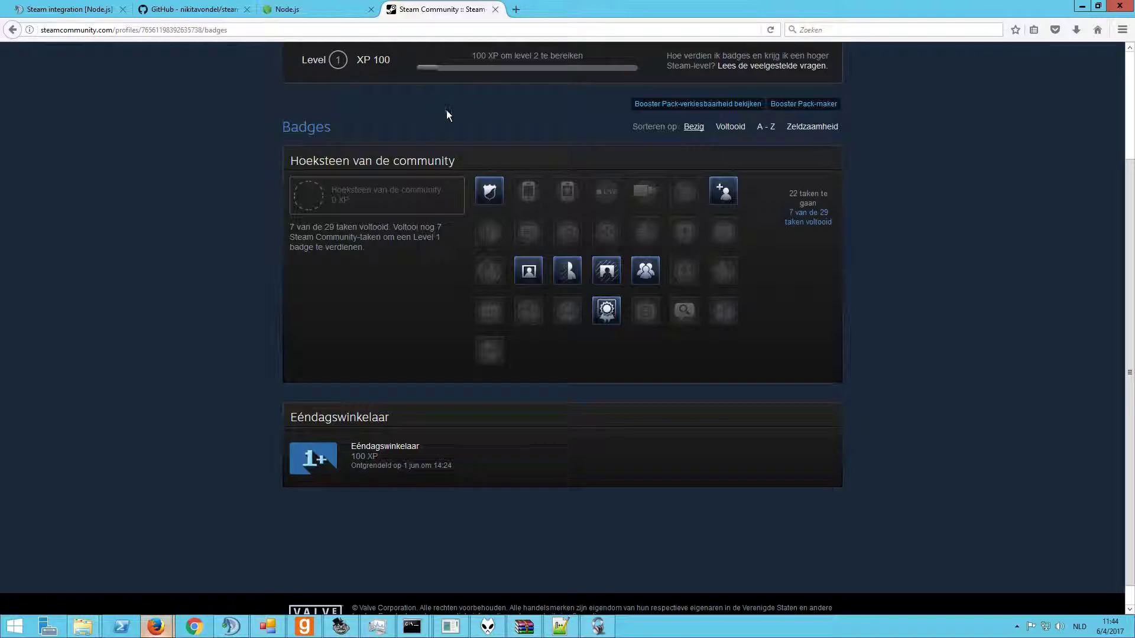
scroll(492, 141, "up", 3)
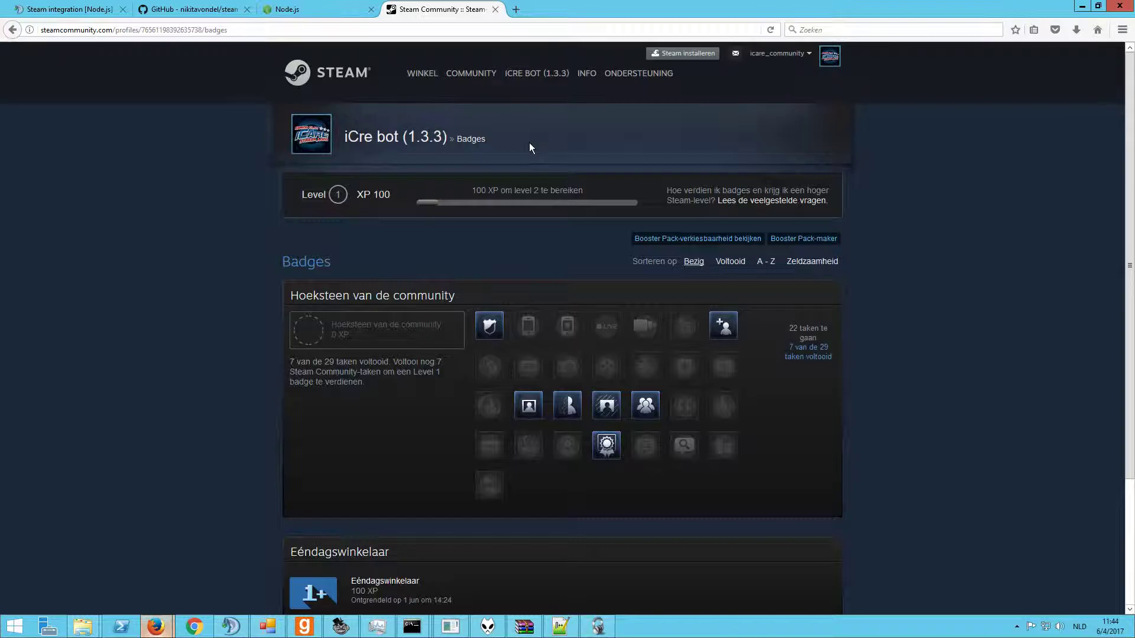
Leave the readme and forum tabs and bring config.json in Notepad++ back to the front.
left_click(191, 12)
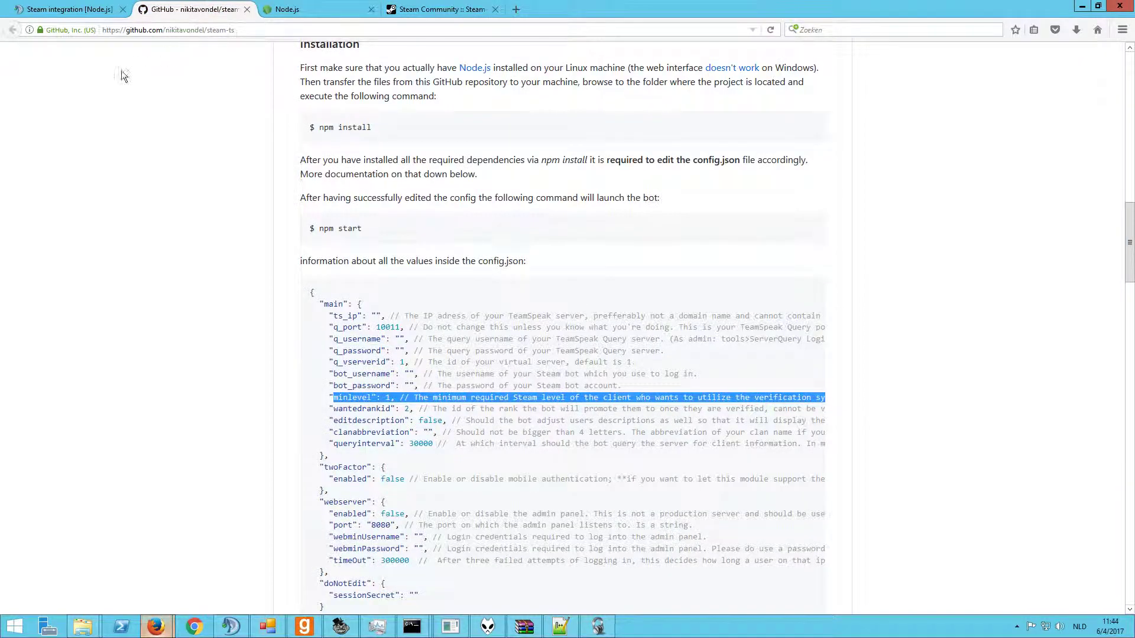
left_click(65, 9)
mouse_move(488, 626)
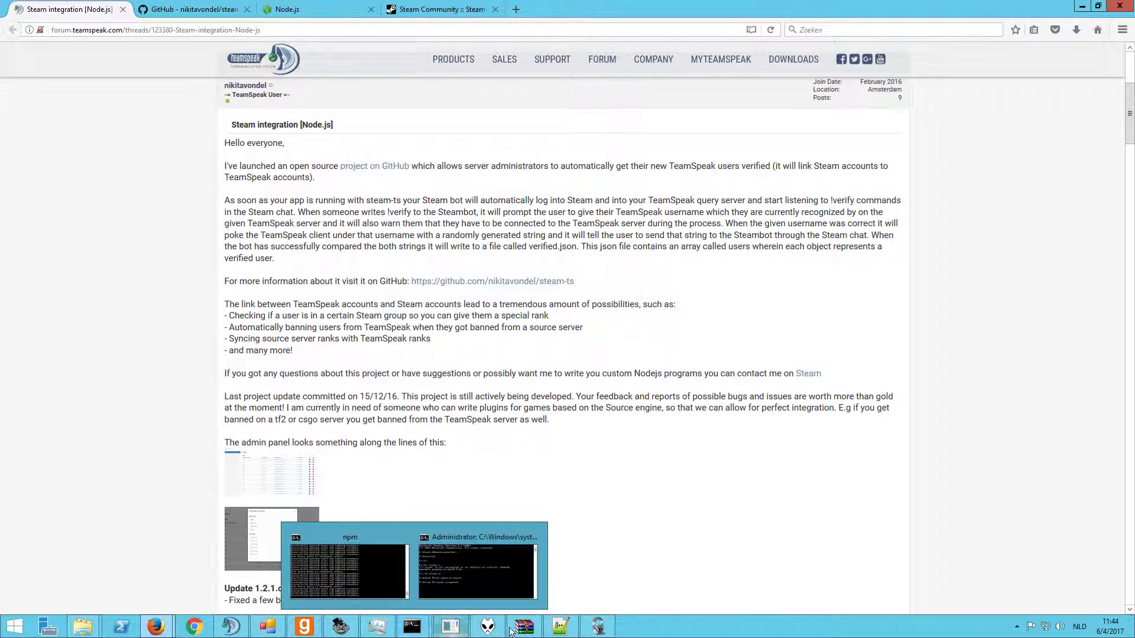
left_click(560, 626)
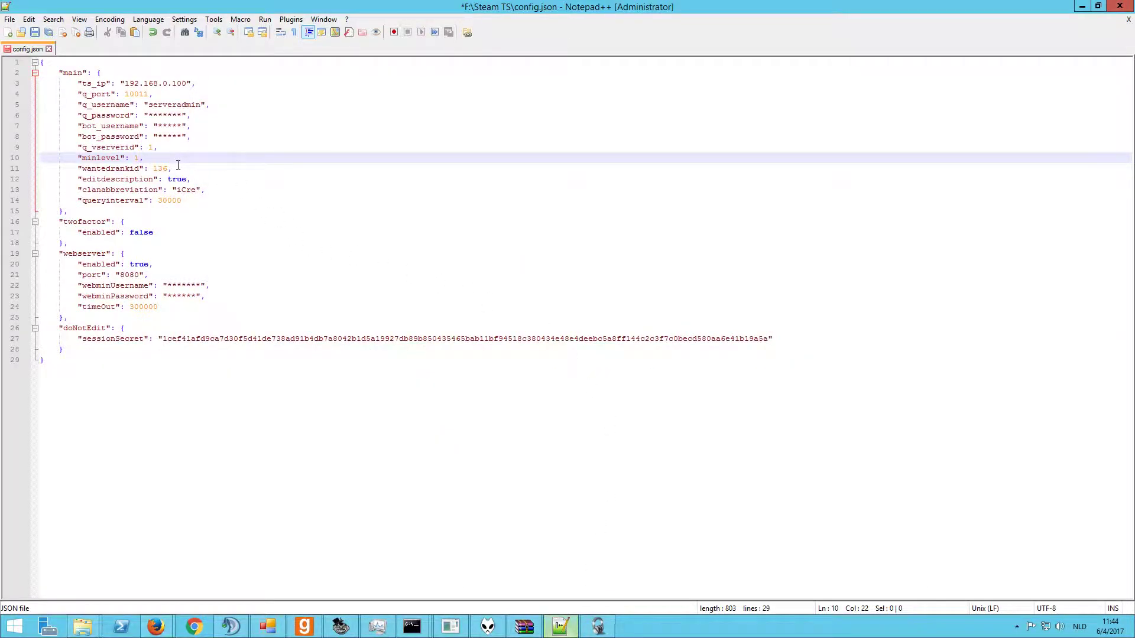
Check minlevel is 1 and select the wantedrankid value 136 on lines 10–11.
left_click(178, 166)
left_click(327, 155)
key("Down")
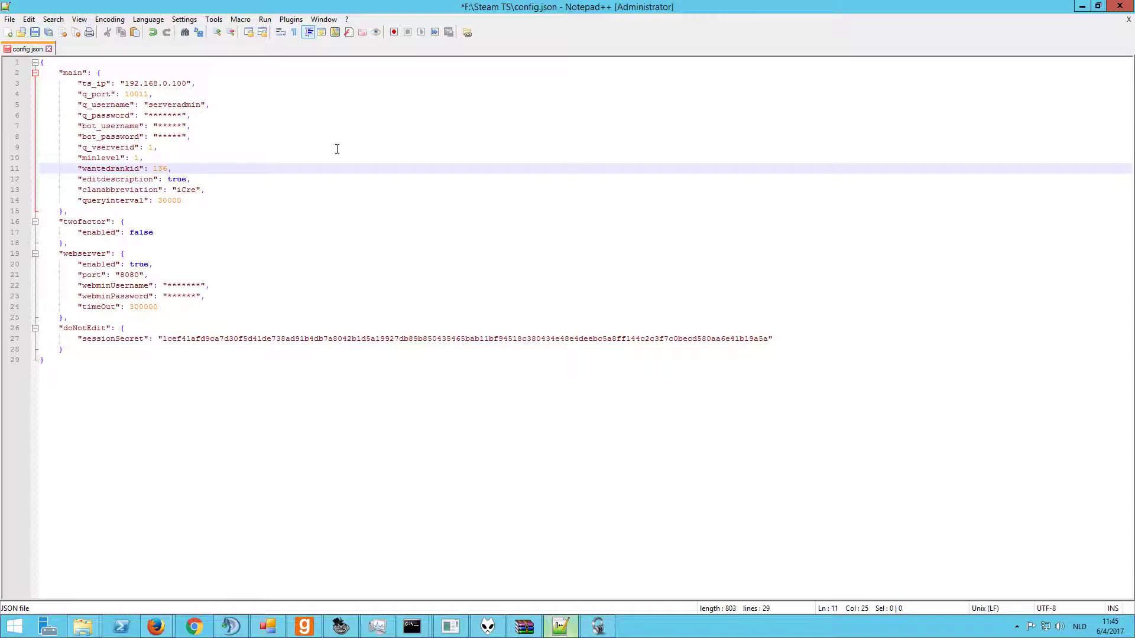
key("shift+Right")
key("shift+Right")
left_click(603, 632)
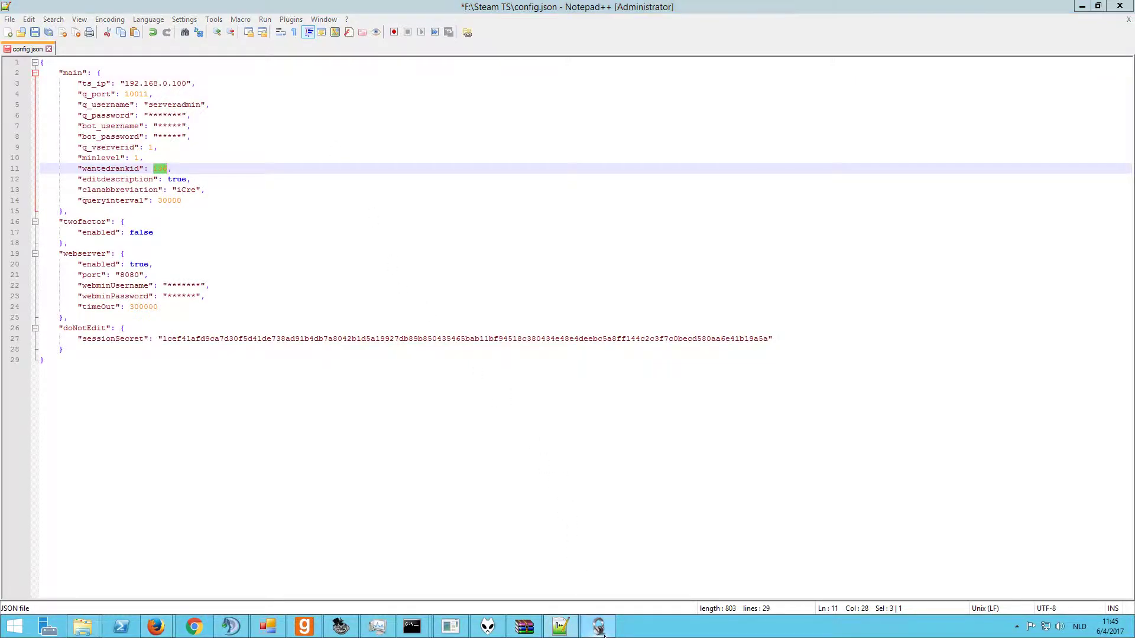
In YaTQA's Group Overview, confirm server group ID 136 is Special Guest, then return to config.json.
left_click(749, 177)
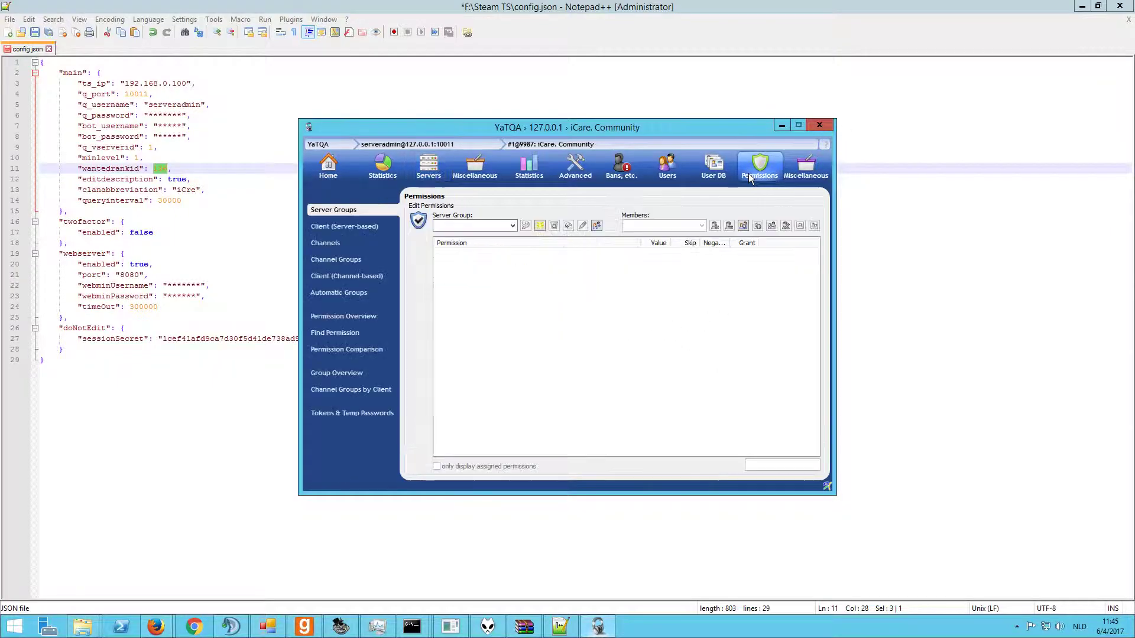
left_click(347, 377)
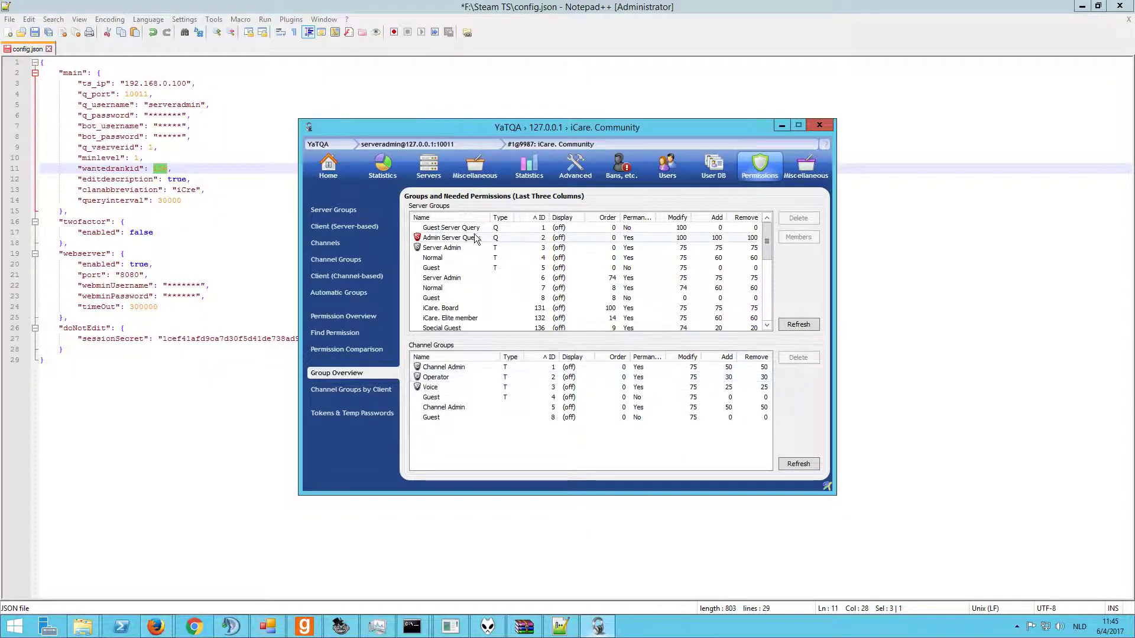
left_click(465, 278)
scroll(480, 290, "down", 1)
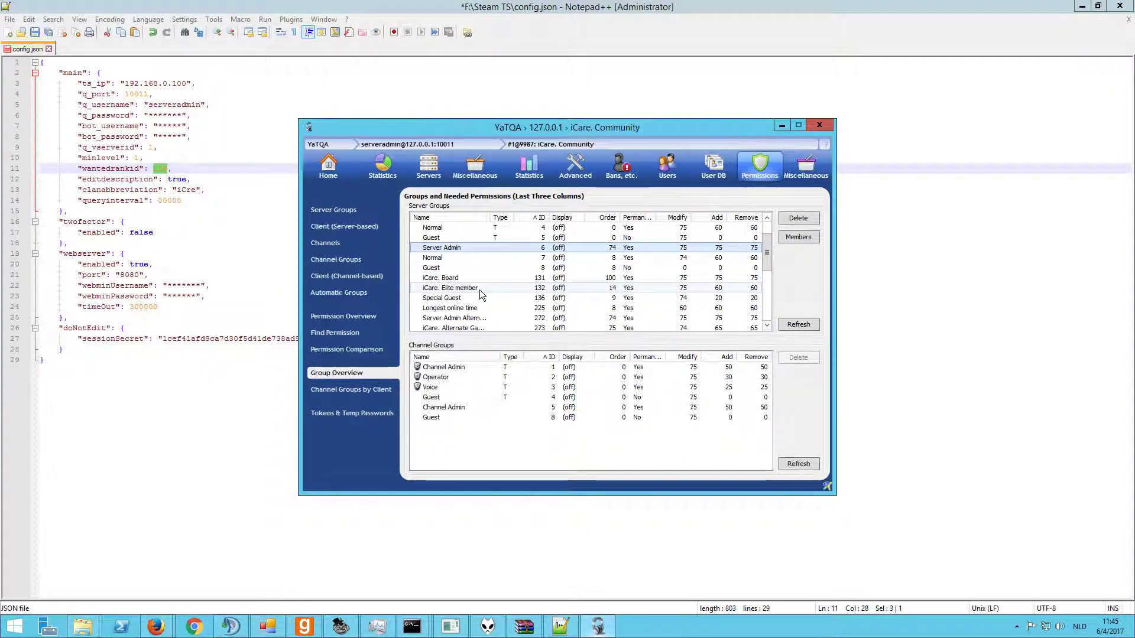
scroll(473, 274, "down", 2)
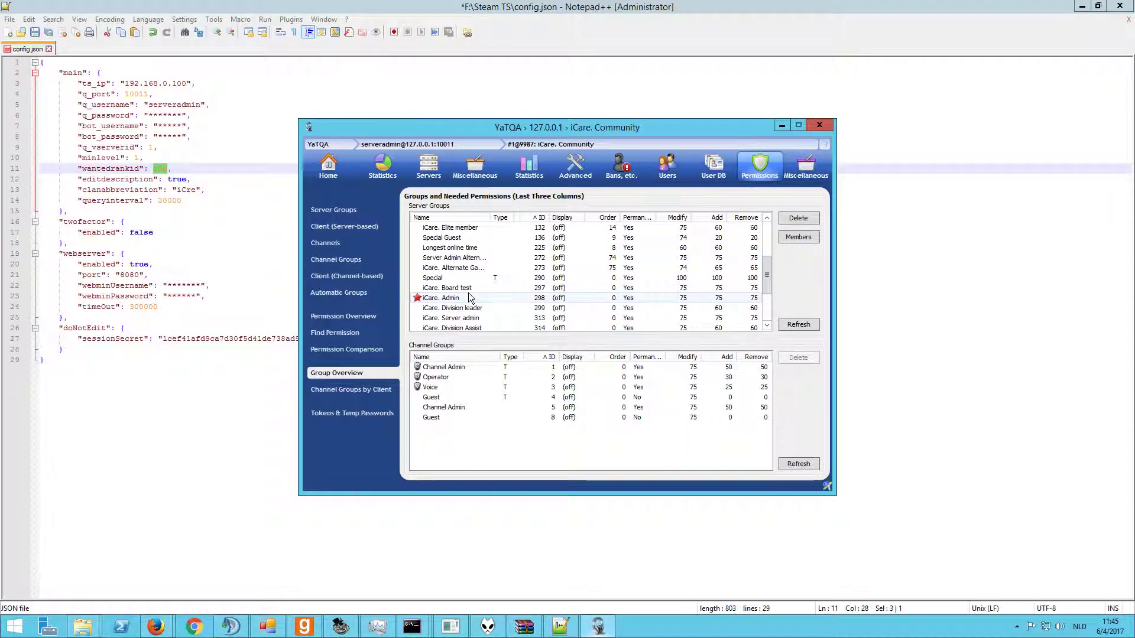
left_click(461, 241)
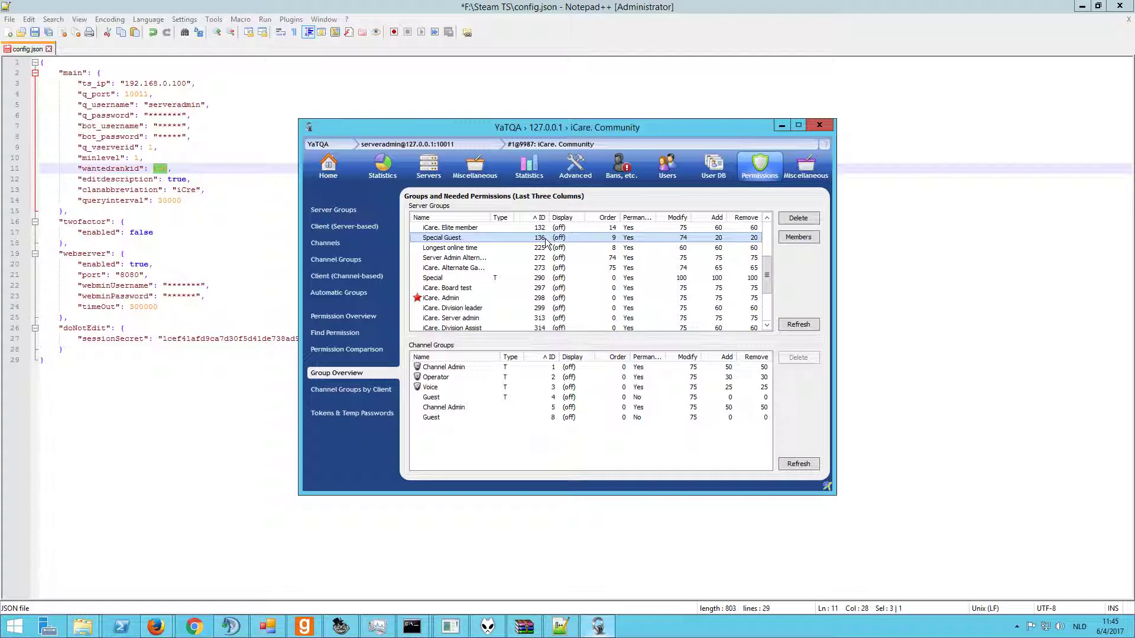
left_click(305, 1)
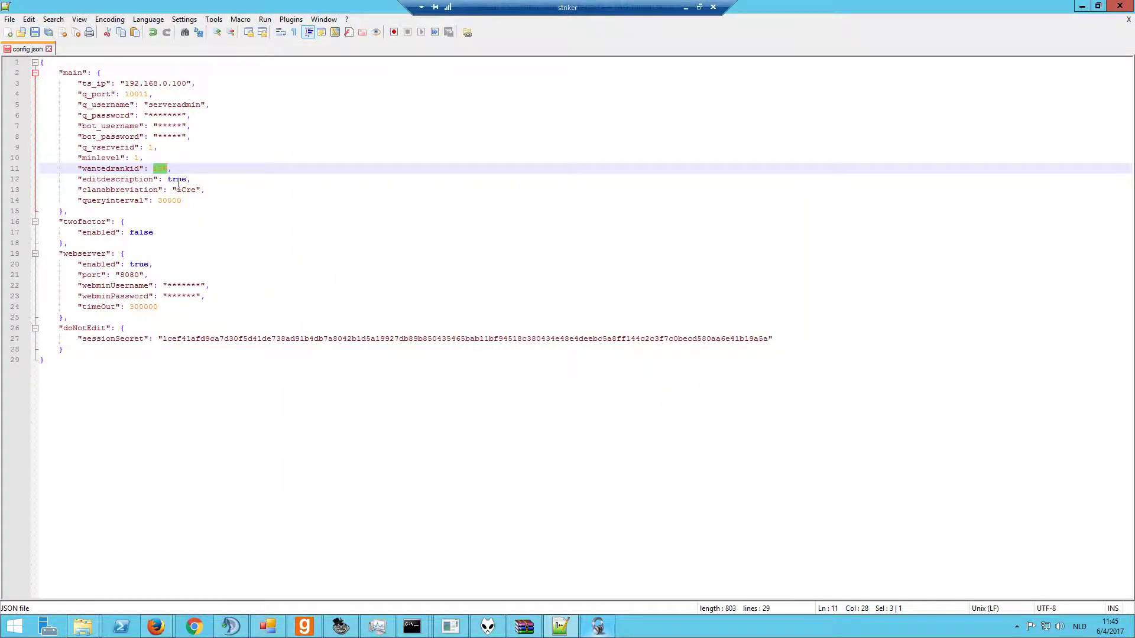
Review editdescription true and clanabbreviation iCre, then bring the Firefox forum thread forward.
left_click(301, 218)
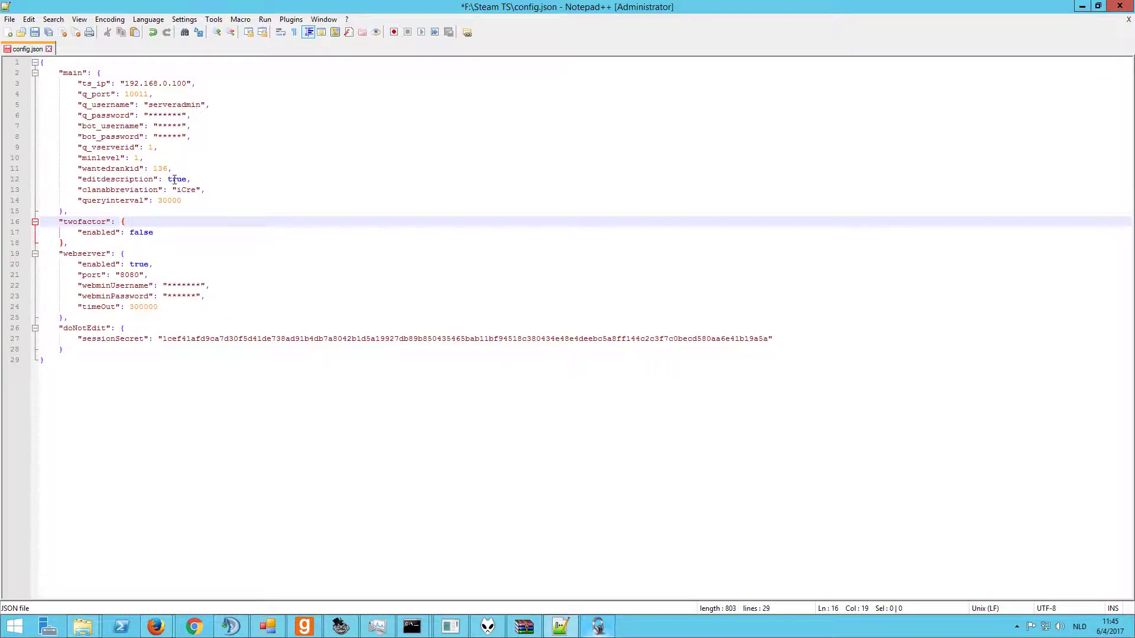
double_click(175, 179)
left_click(286, 223)
double_click(183, 189)
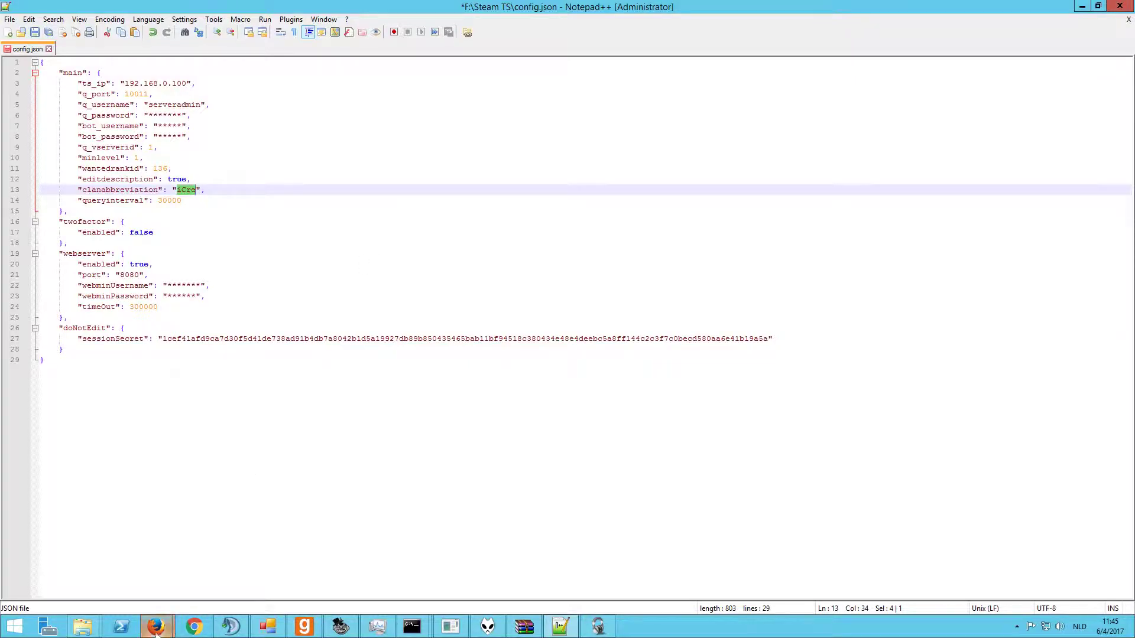
mouse_move(156, 627)
left_click(111, 558)
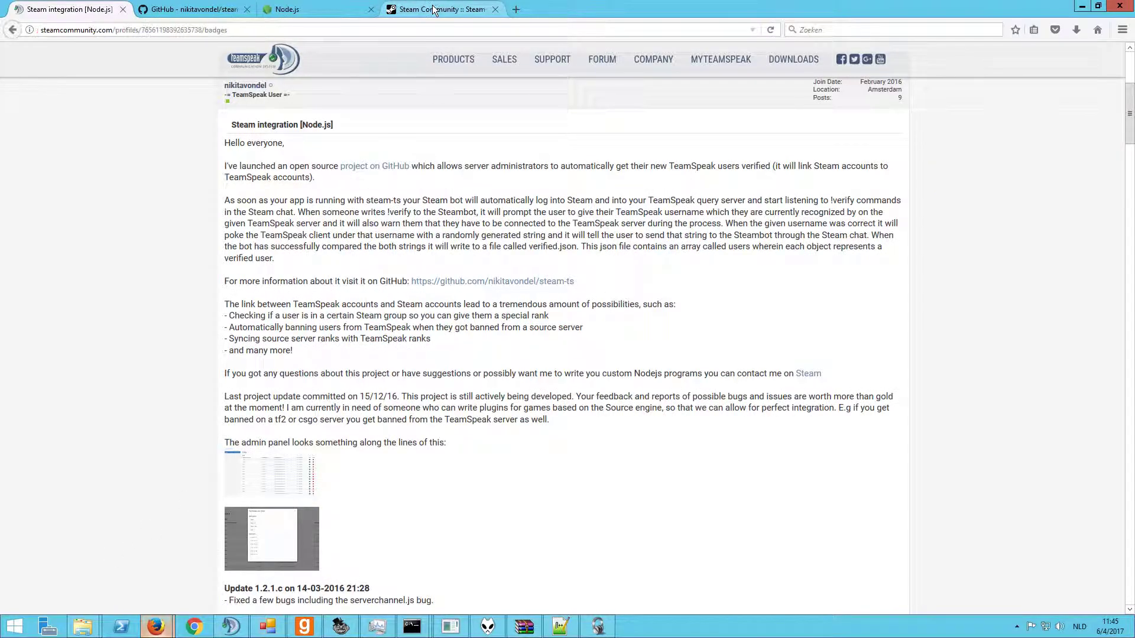
Check the bot's profile name 'iCre bot' on its Steam badges page, then return to config.json.
left_click(434, 9)
left_click_drag(337, 136, 364, 137)
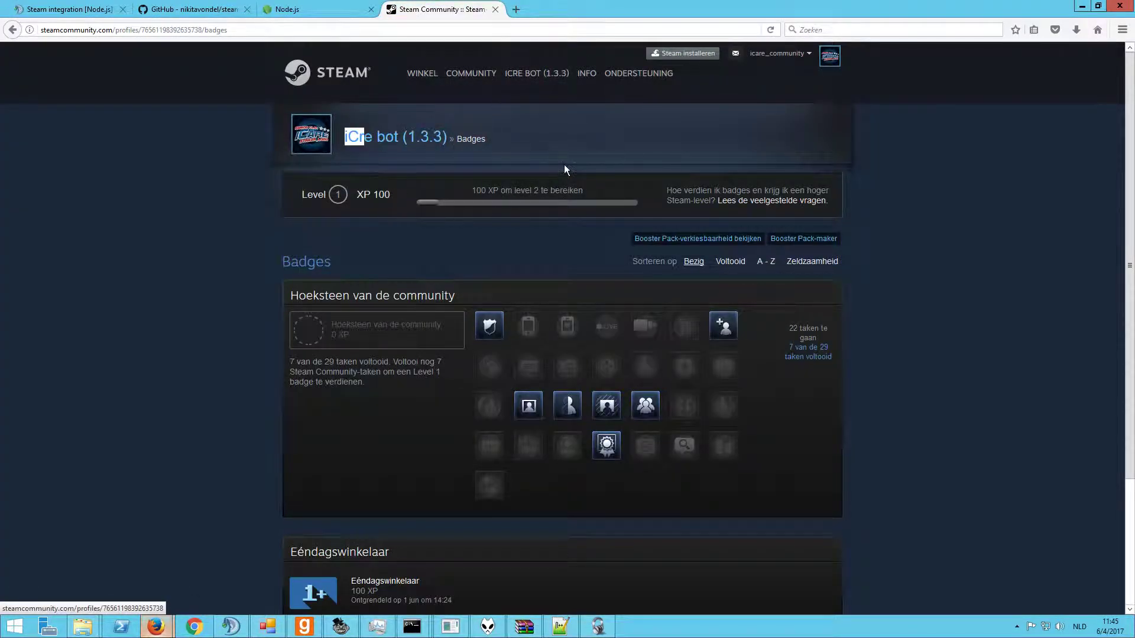
left_click(214, 279)
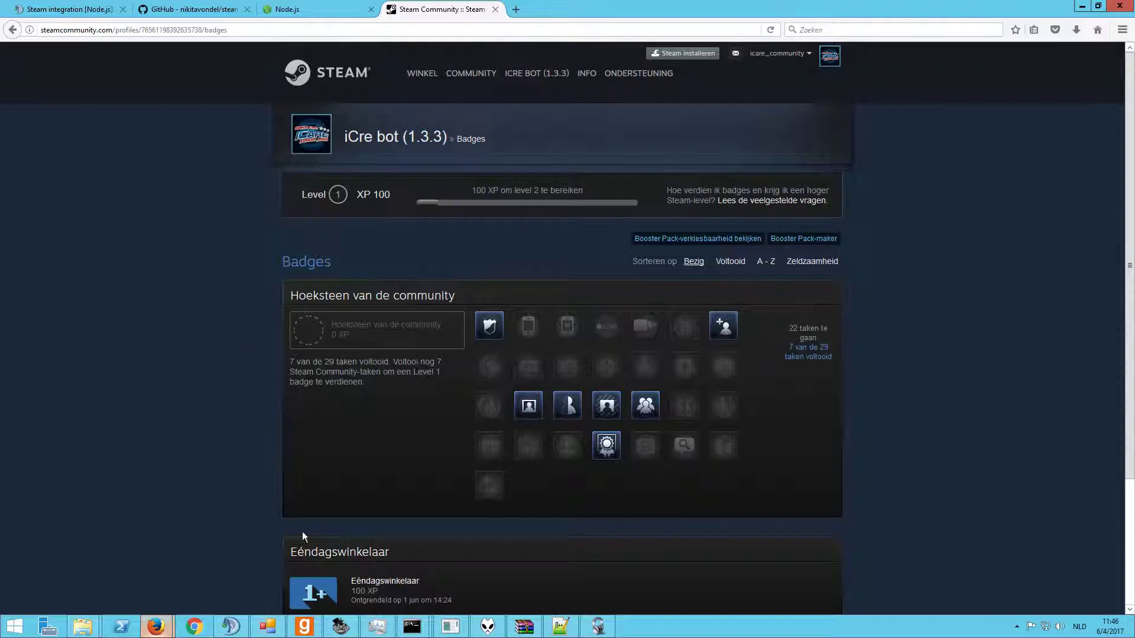
mouse_move(584, 634)
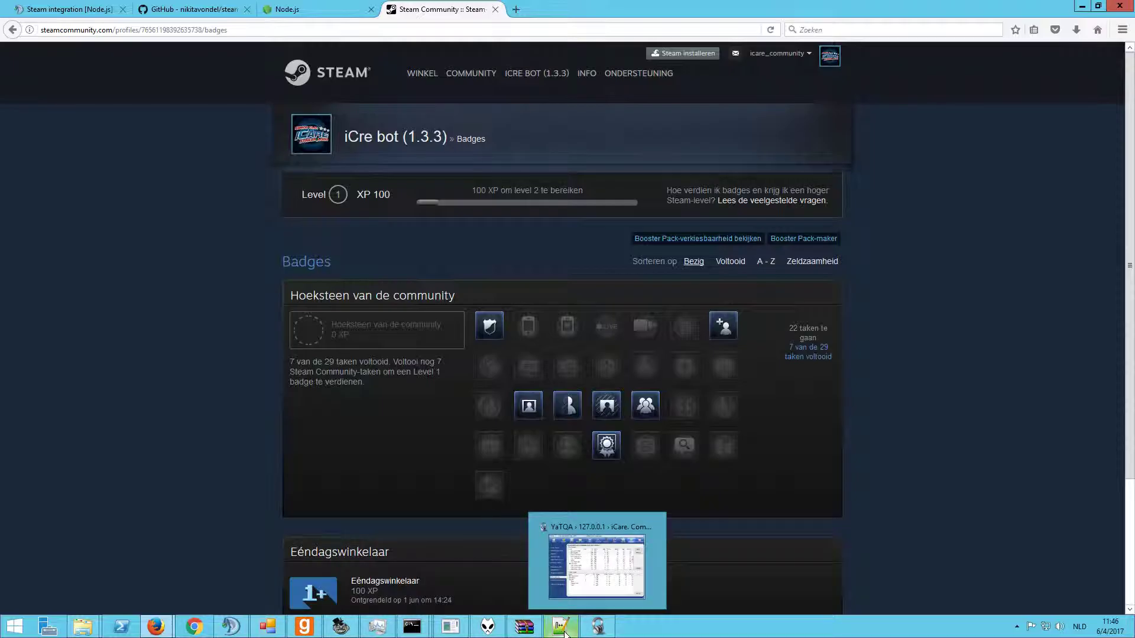
left_click(560, 567)
Select the queryinterval value 30000 and move to the webserver port 8080 line.
double_click(170, 200)
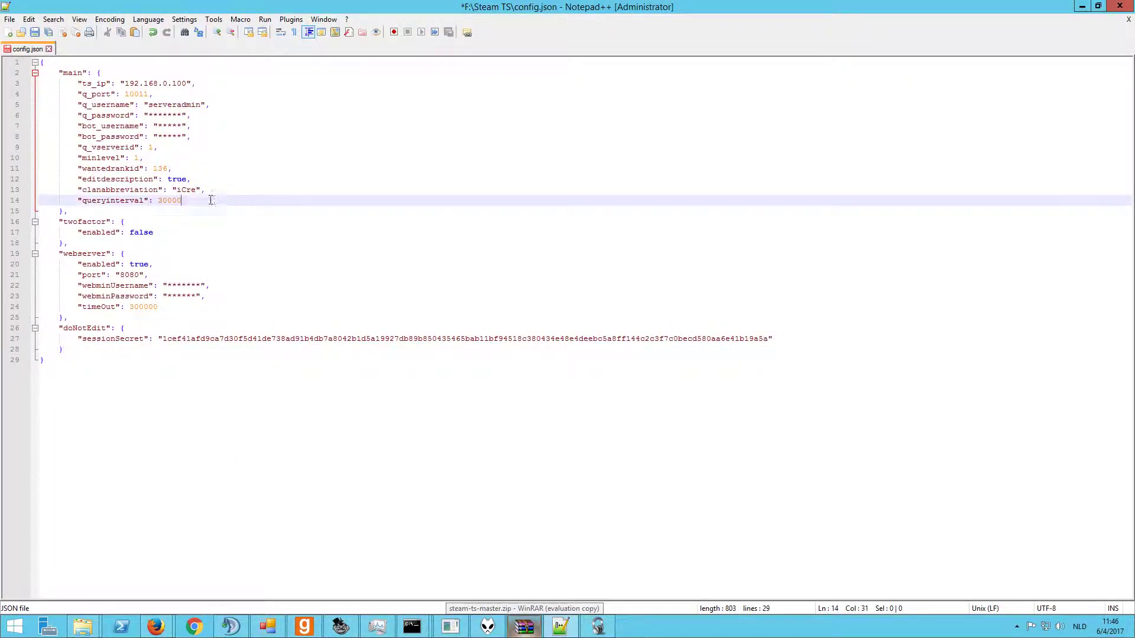
left_click(415, 274)
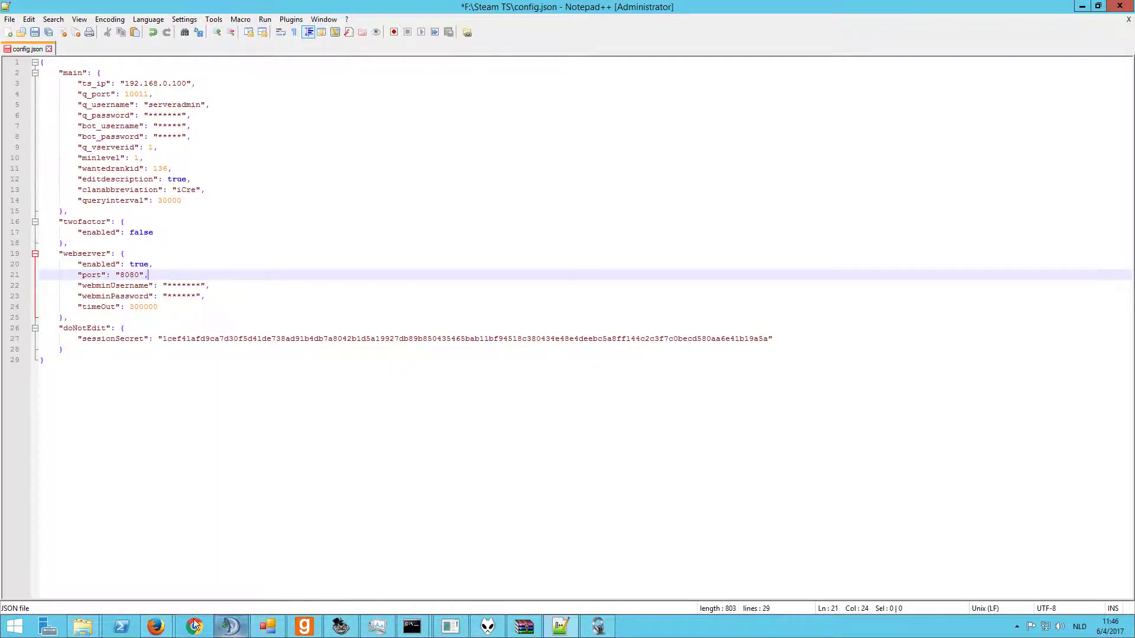
Open the steam-ts README on GitHub and scroll to the Two factor authentication section.
mouse_move(152, 629)
left_click(126, 571)
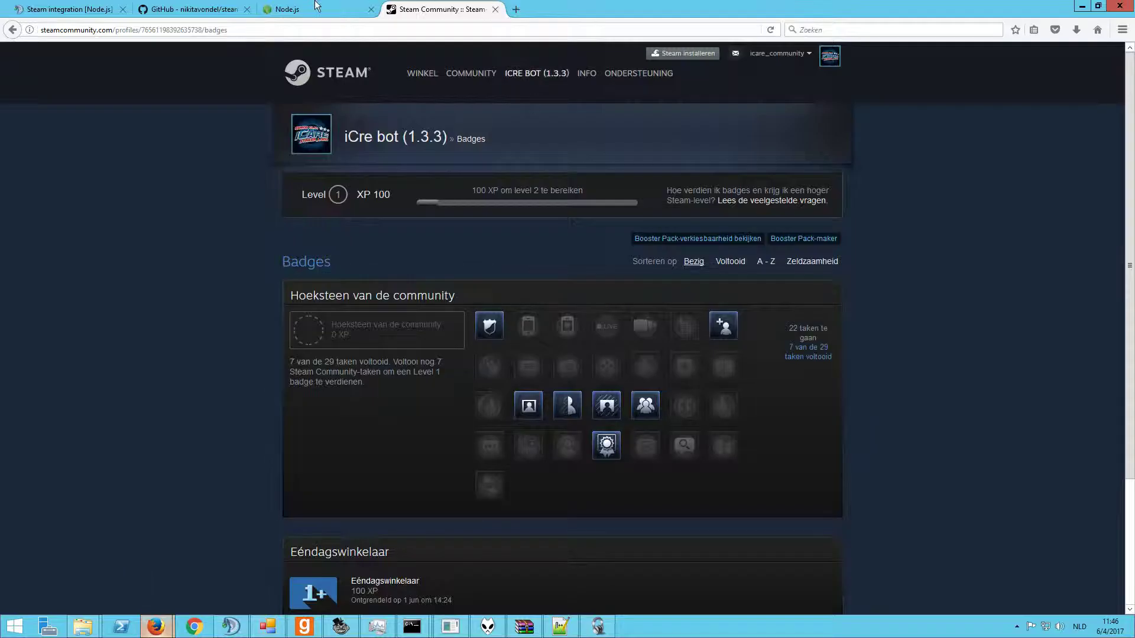
left_click(184, 5)
left_click(434, 255)
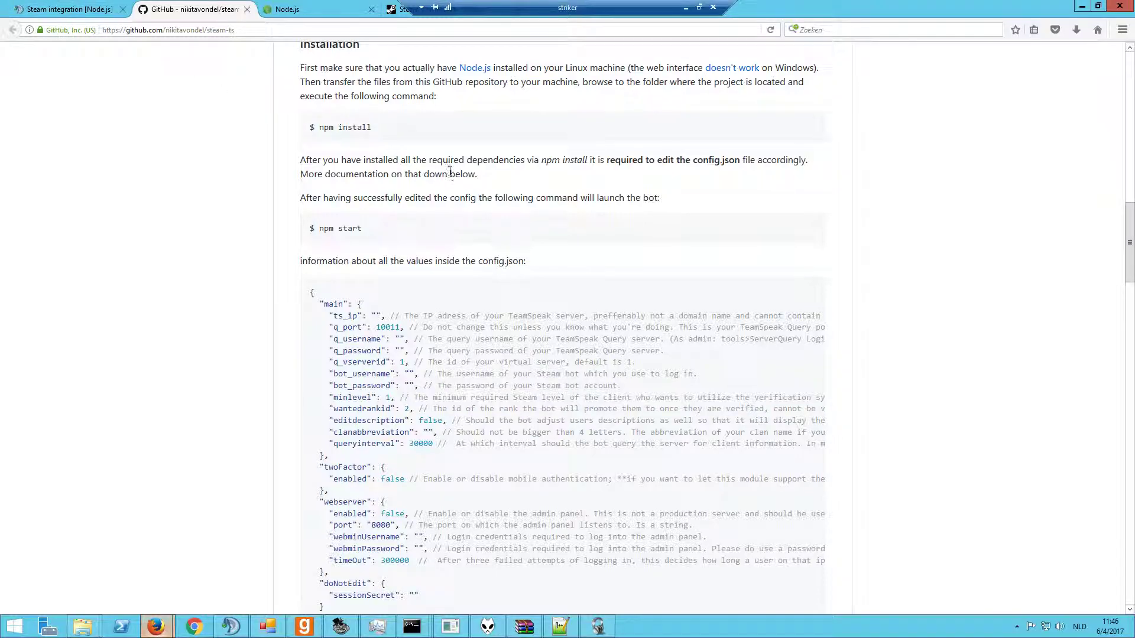
scroll(434, 253, "down", 1)
scroll(434, 258, "down", 15)
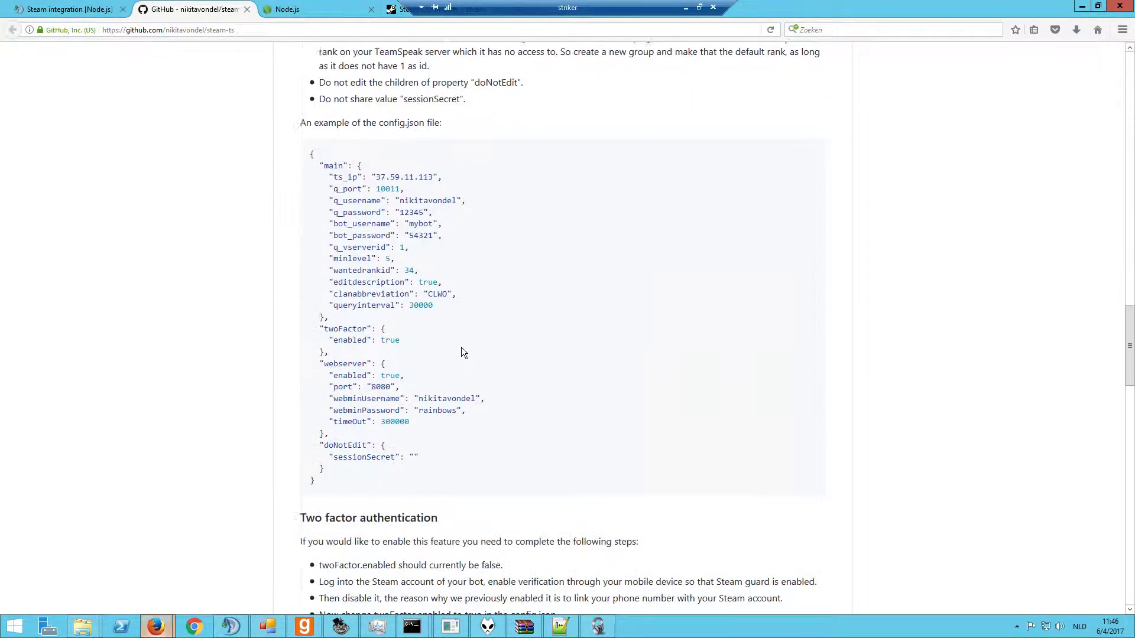
scroll(465, 349, "down", 3)
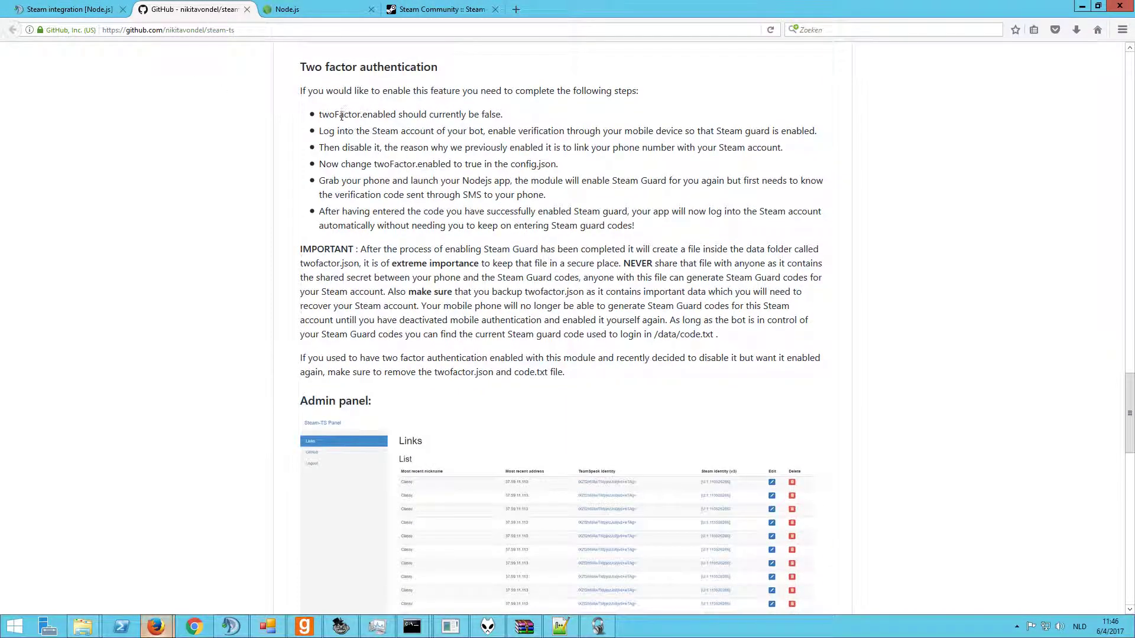
Read the twoFactor note, Steam Guard steps and launch bullet, then minimize Firefox.
left_click_drag(313, 112, 520, 118)
left_click(579, 110)
left_click_drag(319, 131, 746, 192)
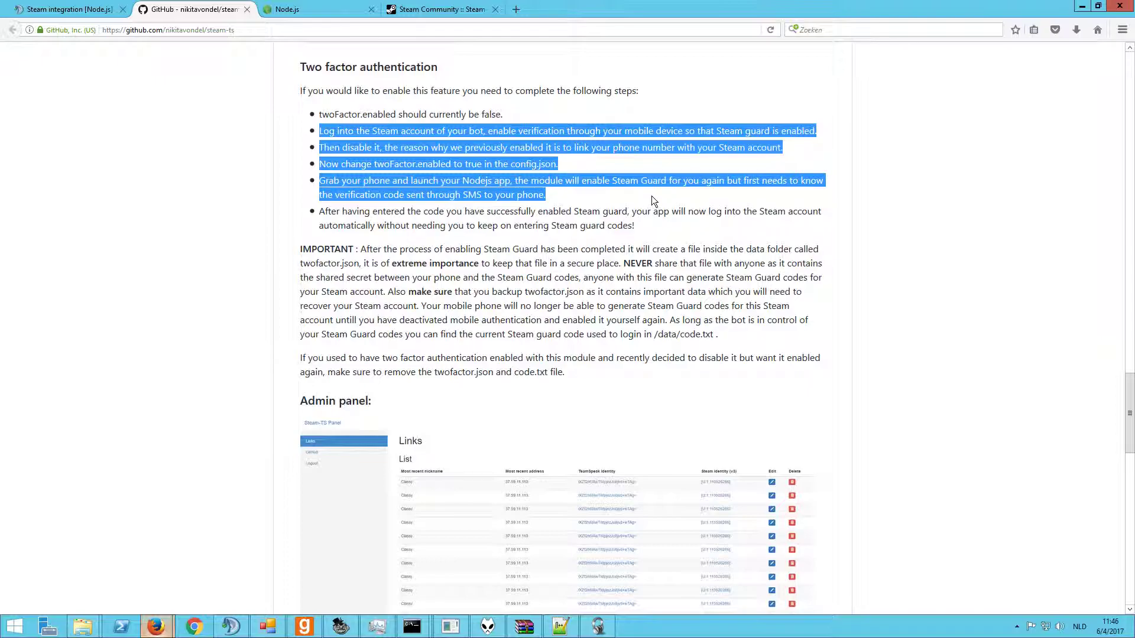
left_click(647, 226)
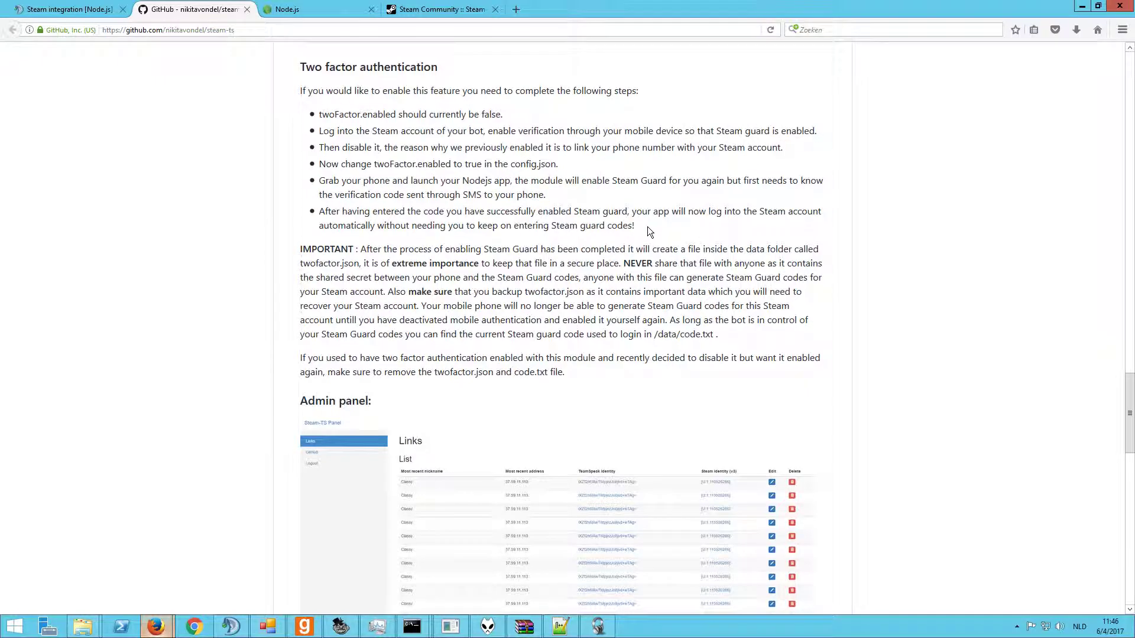
triple_click(516, 183)
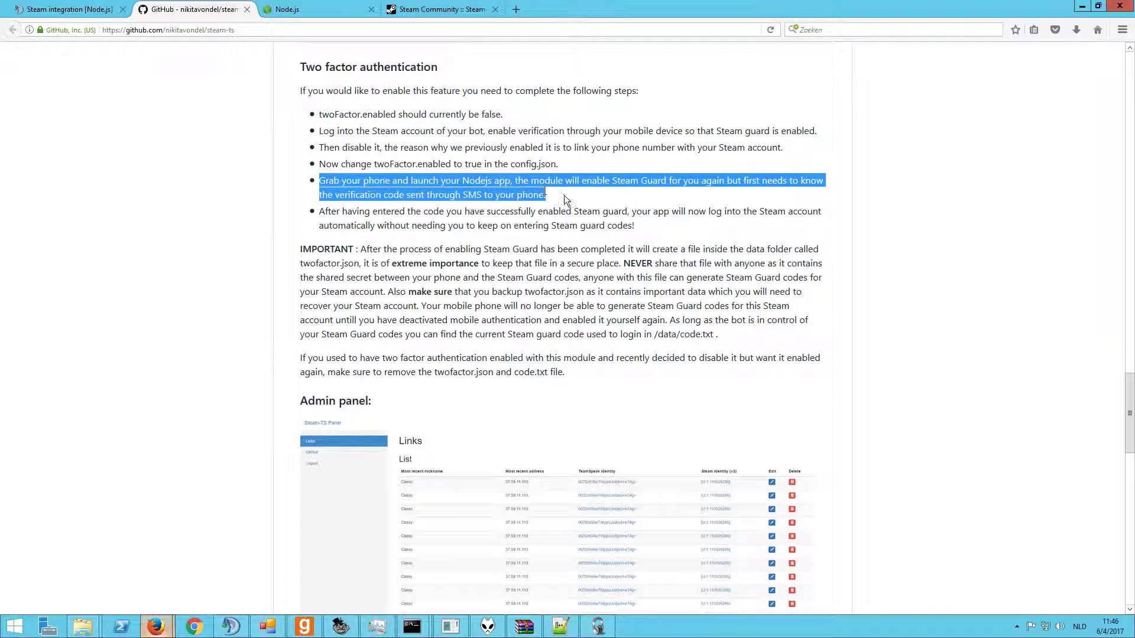
left_click(639, 202)
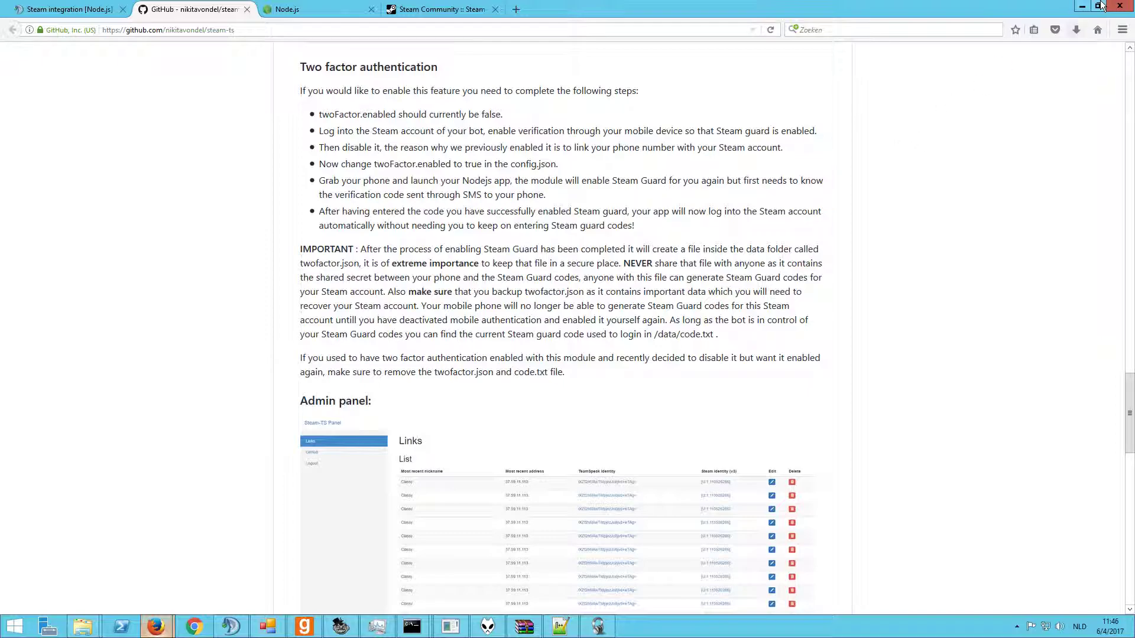
left_click(1082, 6)
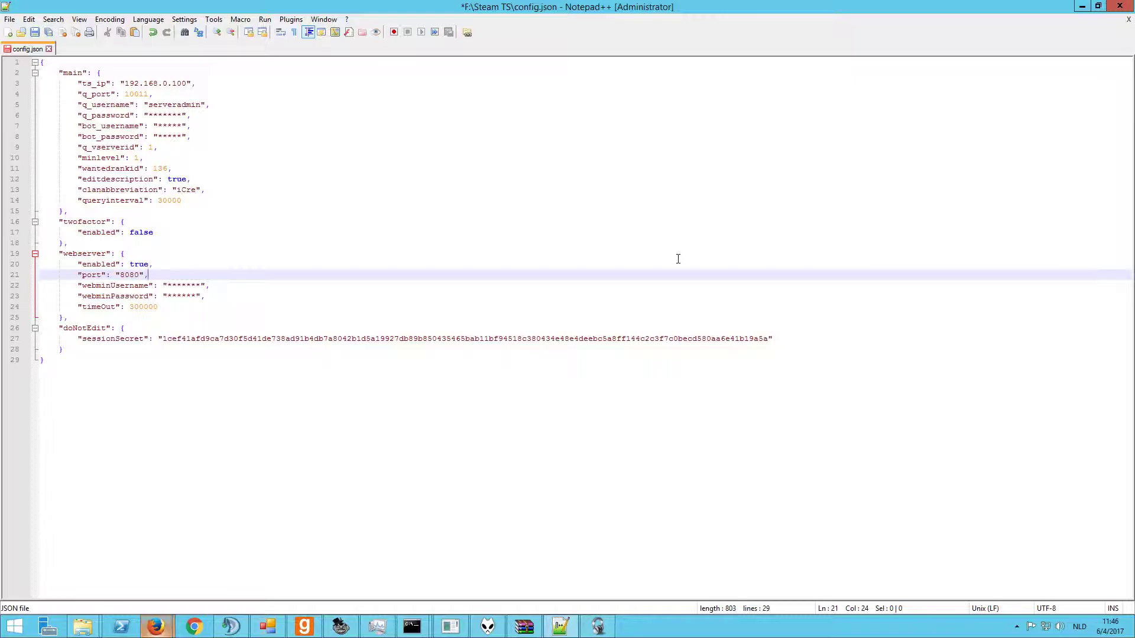
Step through the webserver, port, webminUsername, timeOut and sessionSecret lines, then close config.json.
key("Up")
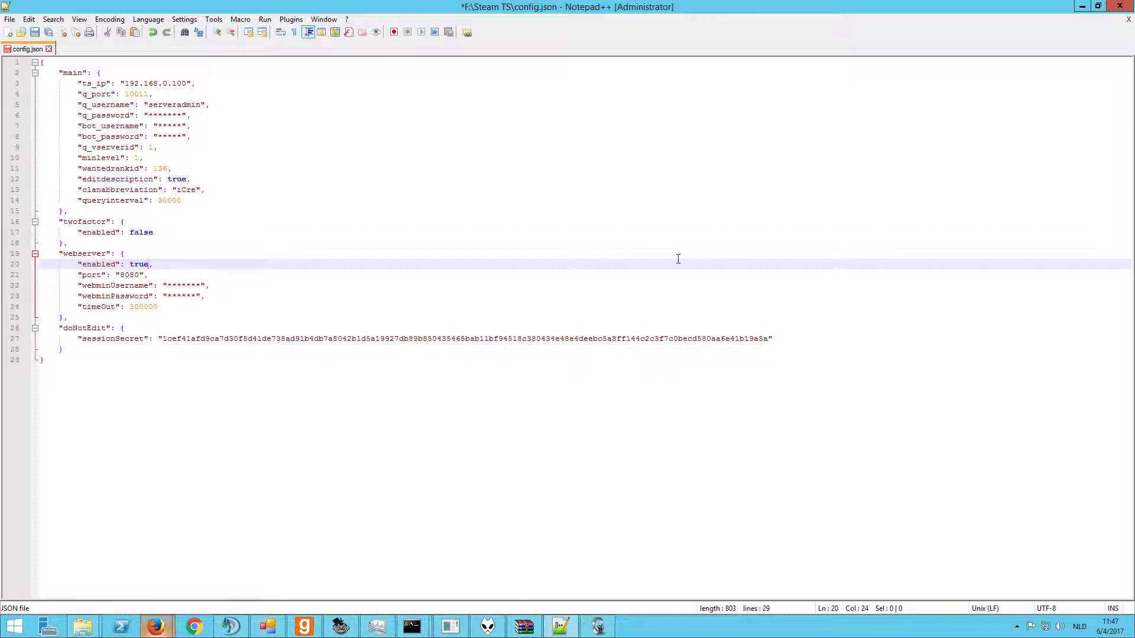
key("Down")
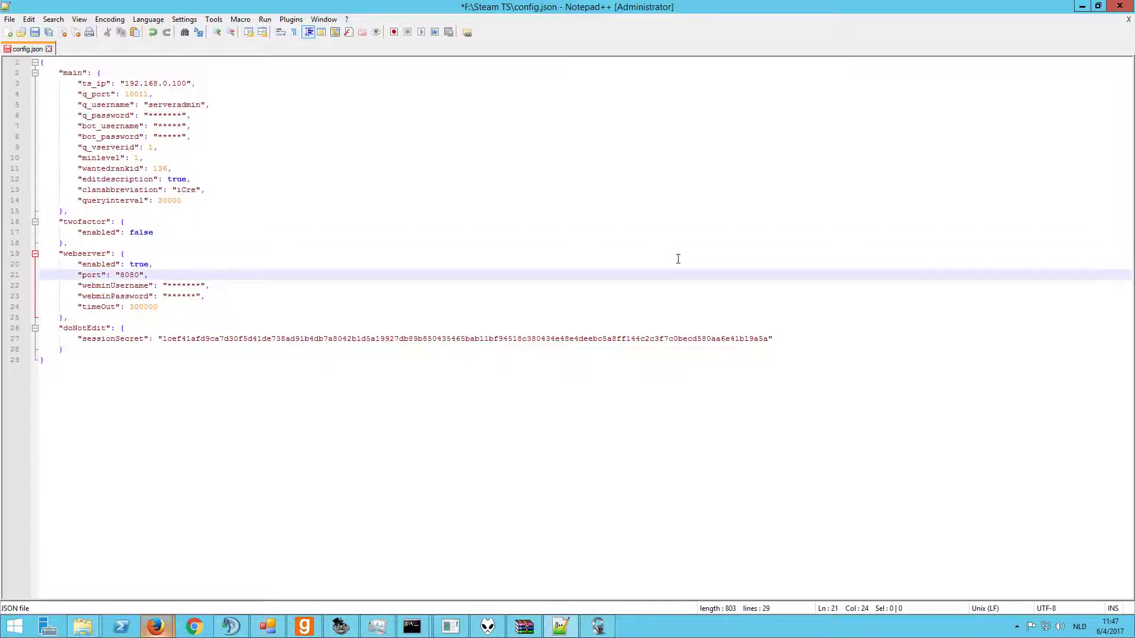
key("Down")
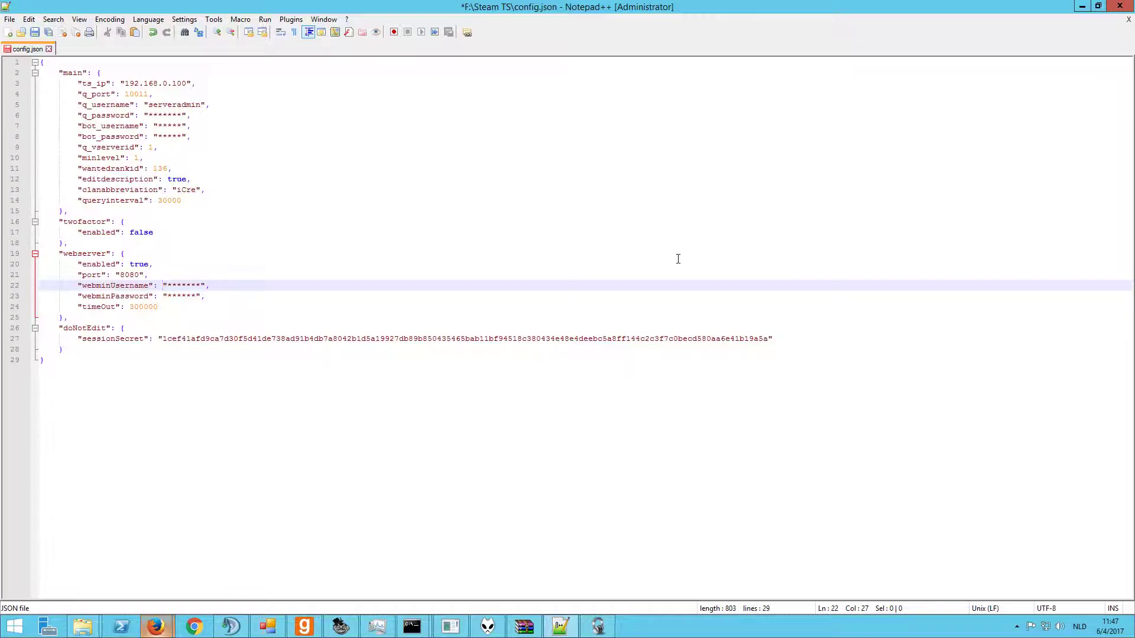
key("Down")
key("Down")
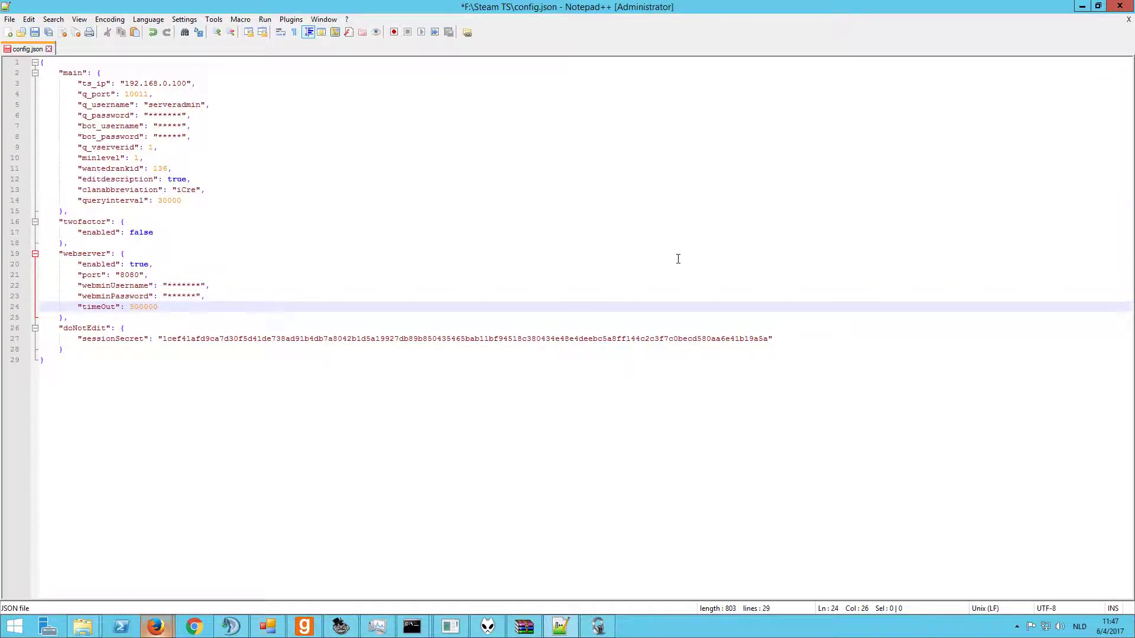
key("Down")
key("Down")
key("Down")
key("Right")
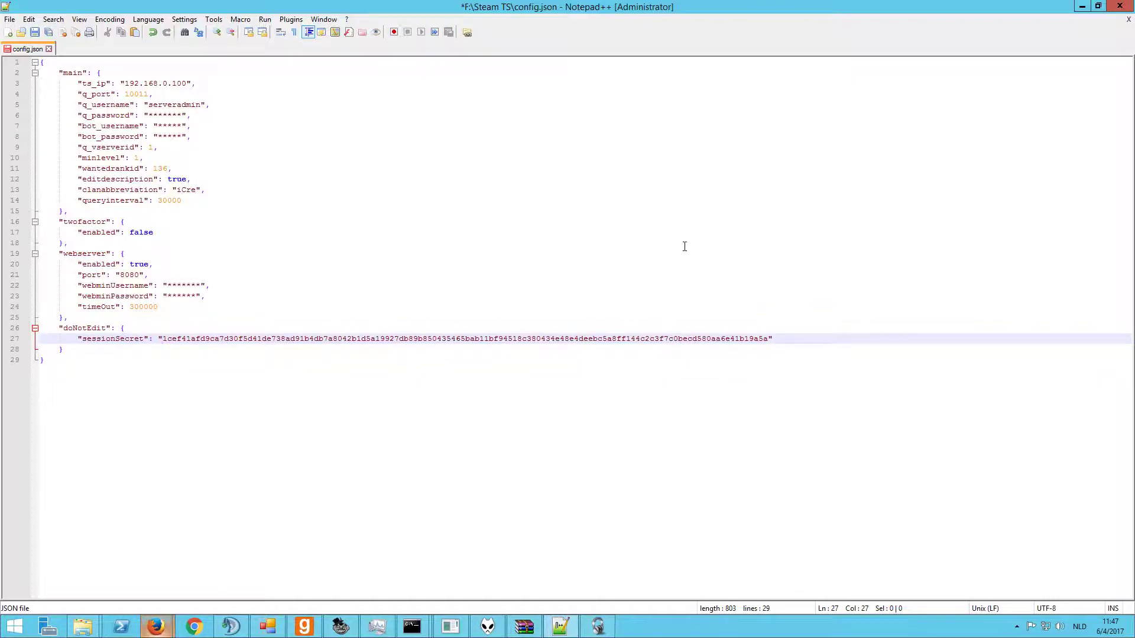
left_click(1109, 7)
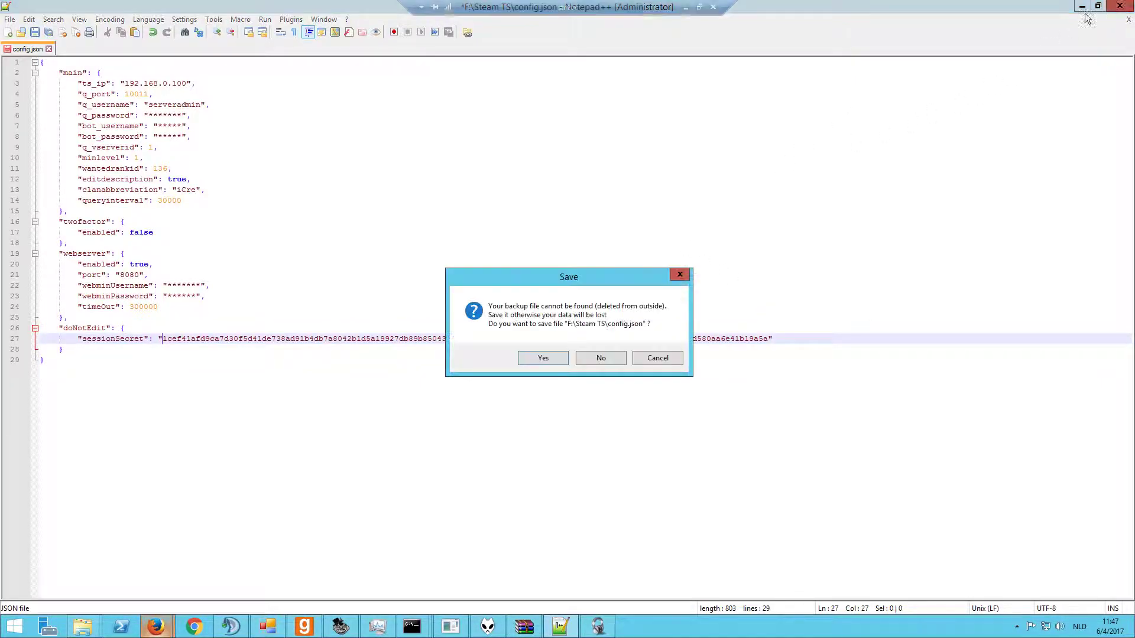
Close config.json without saving, minimize YaTQA, and focus the F:\Steam TS folder.
left_click(601, 357)
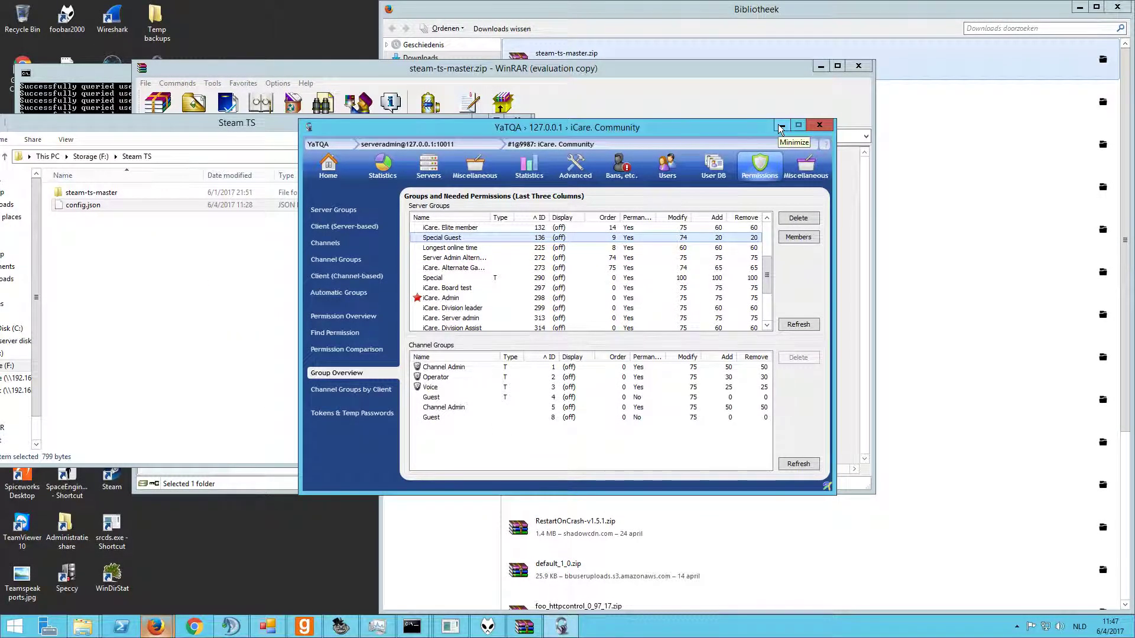
left_click(780, 126)
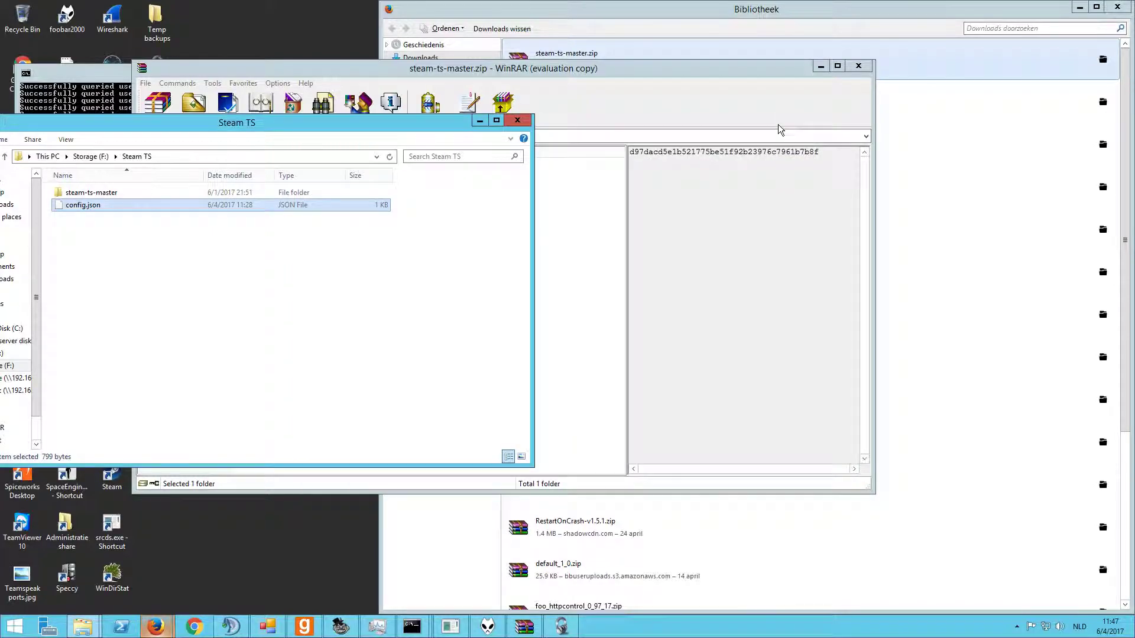
left_click(427, 295)
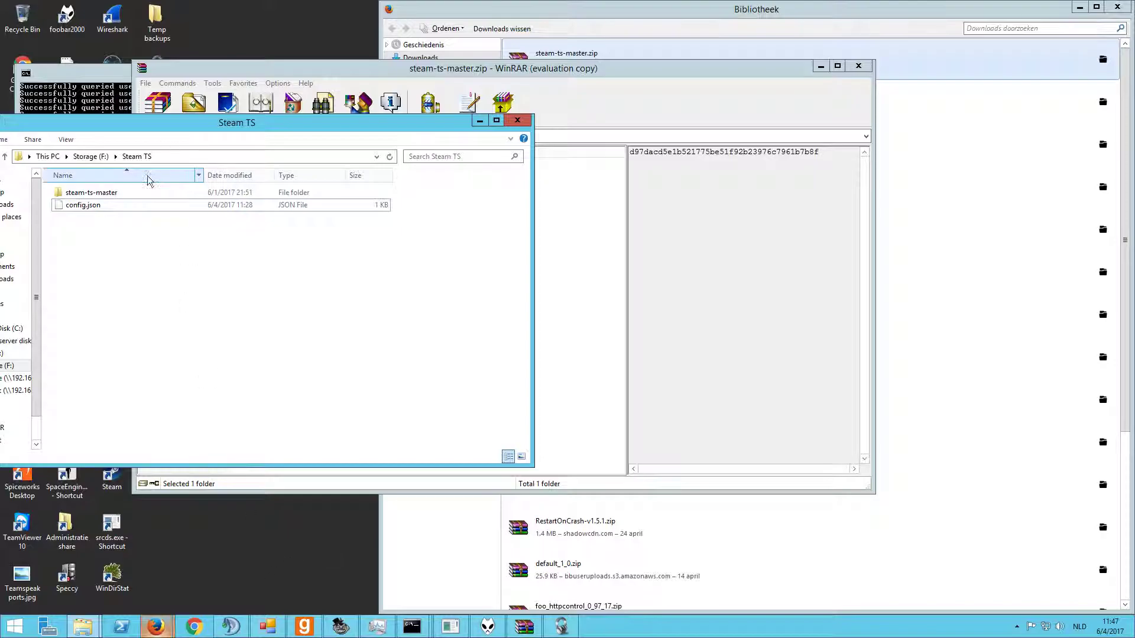
Open steam-ts-master and view start.bat in Notepad to confirm it contains only npm start.
double_click(139, 193)
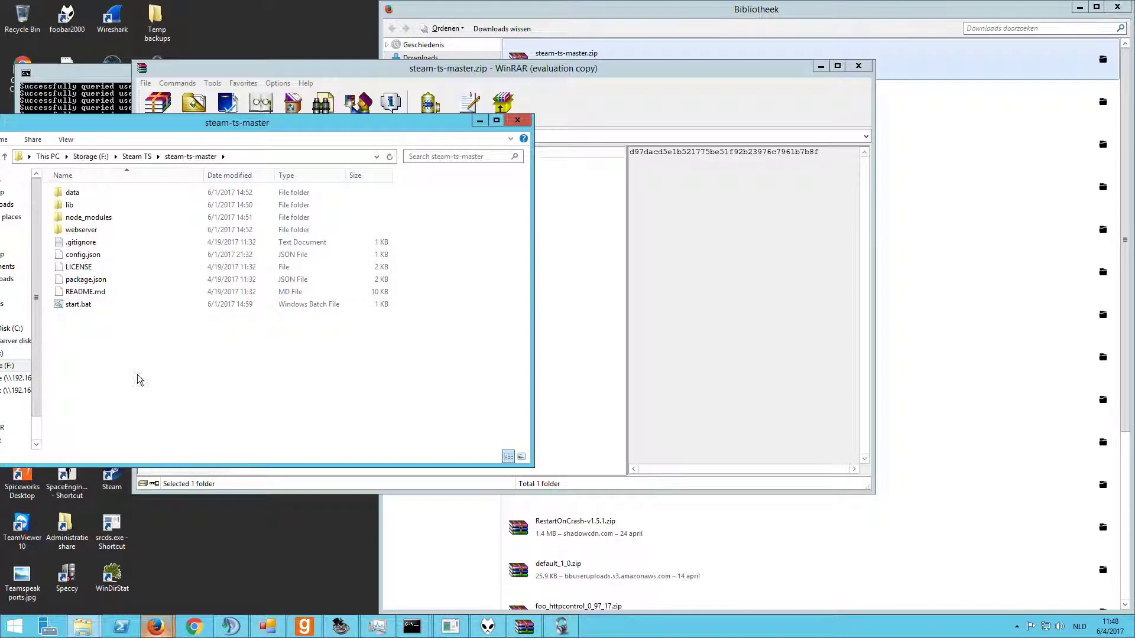
right_click(118, 311)
key("Escape")
left_click(85, 311)
right_click(85, 312)
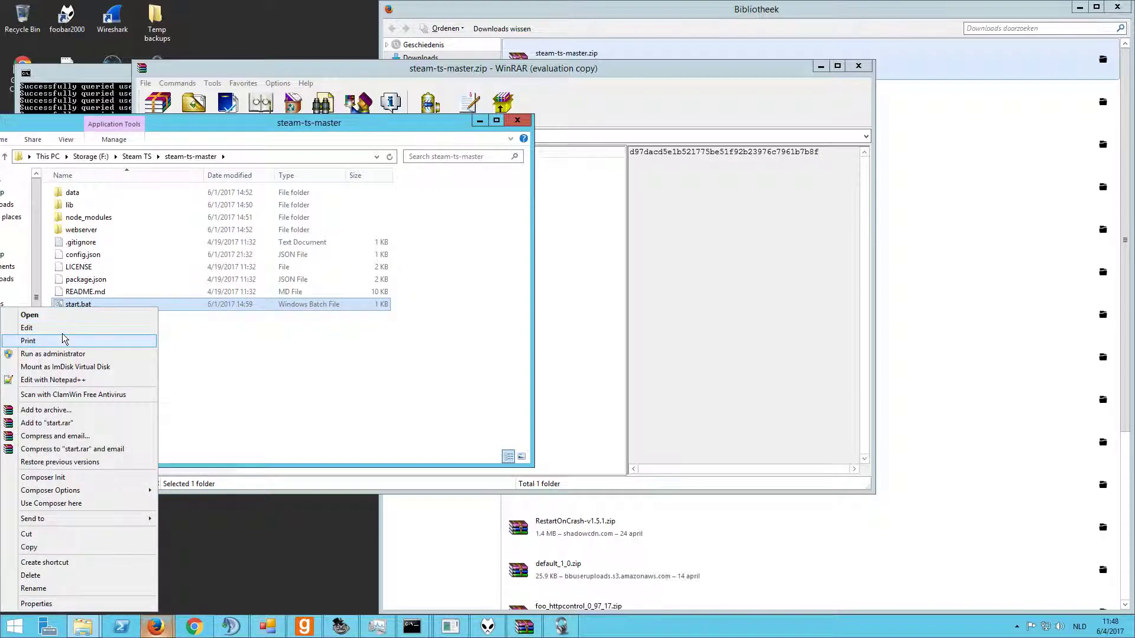
left_click(80, 326)
key("ctrl+a")
left_click(382, 201)
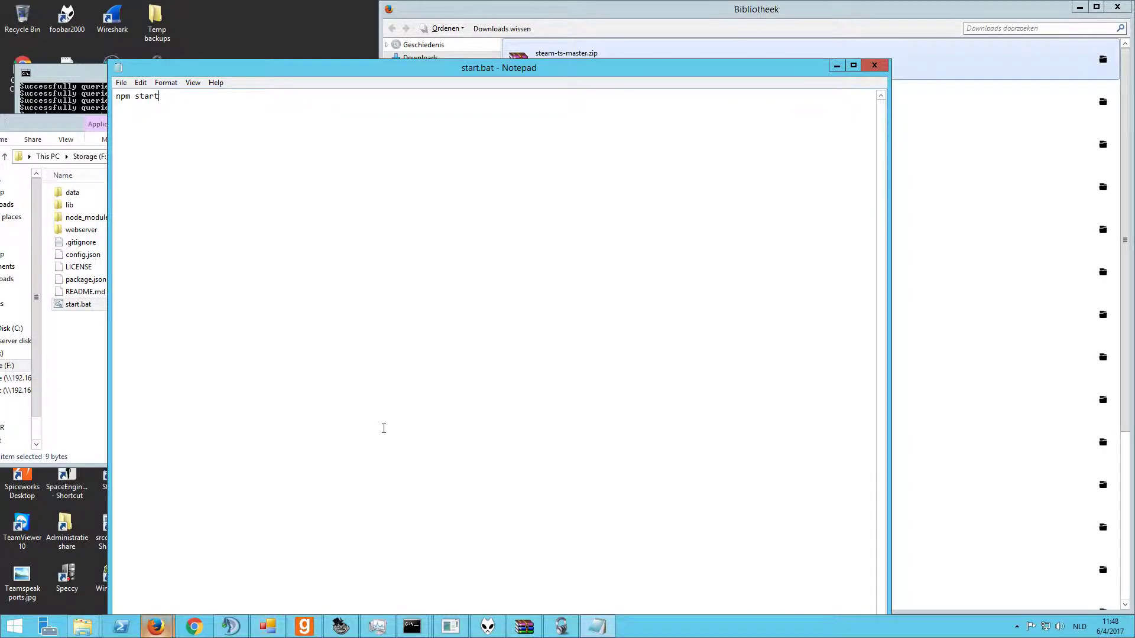
left_click(875, 65)
Run npm start in steam-ts-master from the admin Command Prompt and watch the bot's query log.
mouse_move(417, 631)
left_click(476, 567)
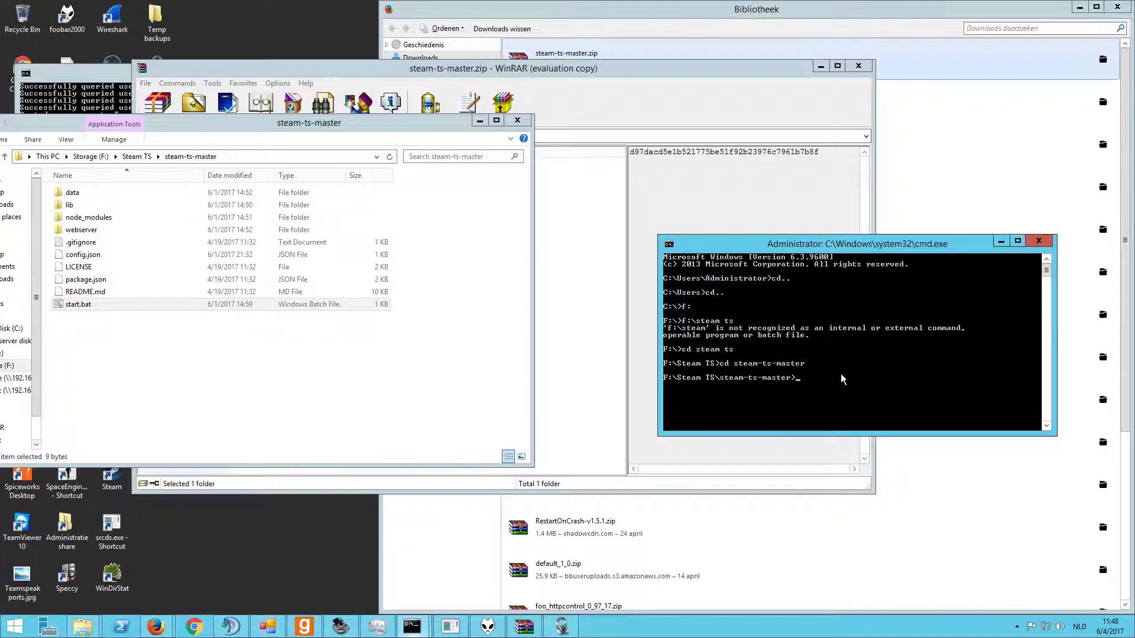
type("npm star")
left_click(88, 73)
left_click_drag(403, 243, 406, 283)
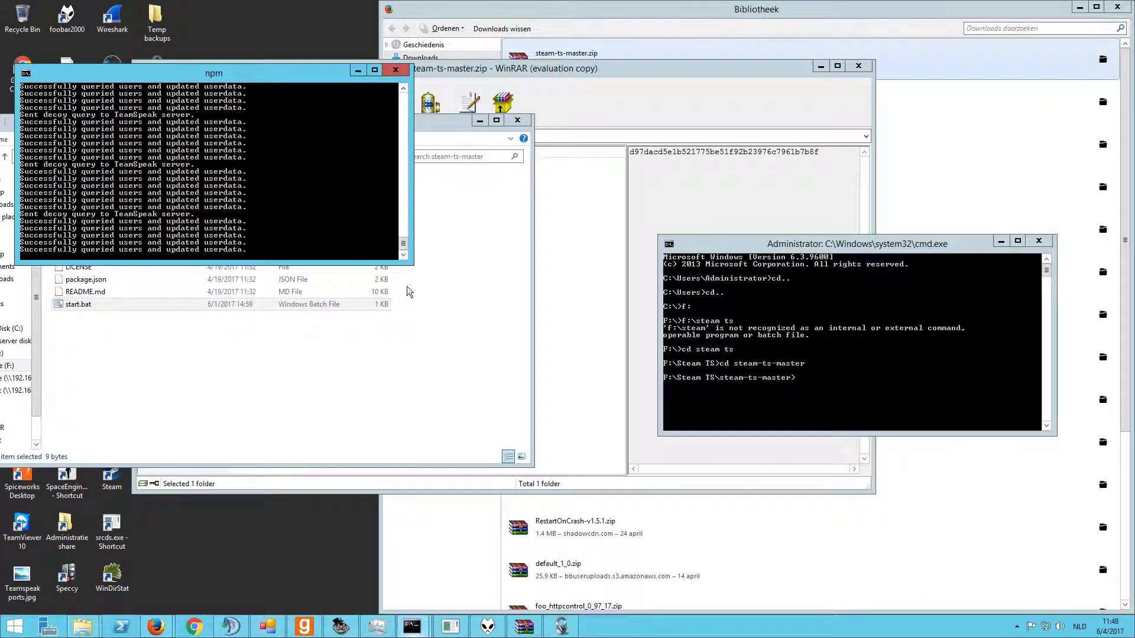
In TeamSpeak 3, select the Radio client at the top of the channel tree to show its details.
mouse_move(271, 626)
left_click(231, 625)
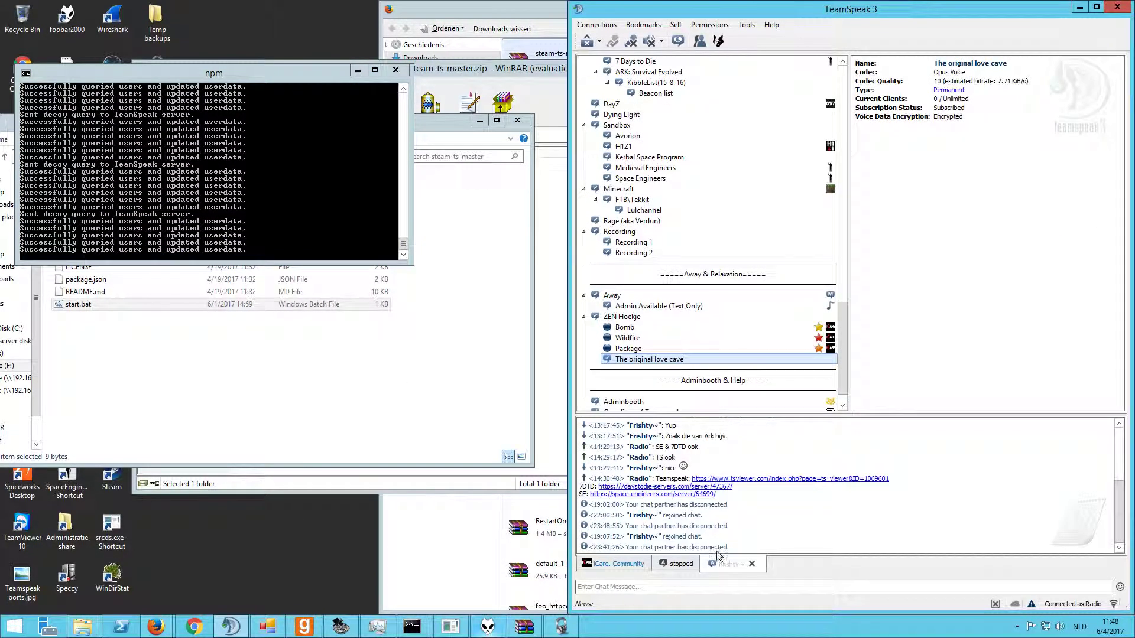
scroll(788, 322, "up", 15)
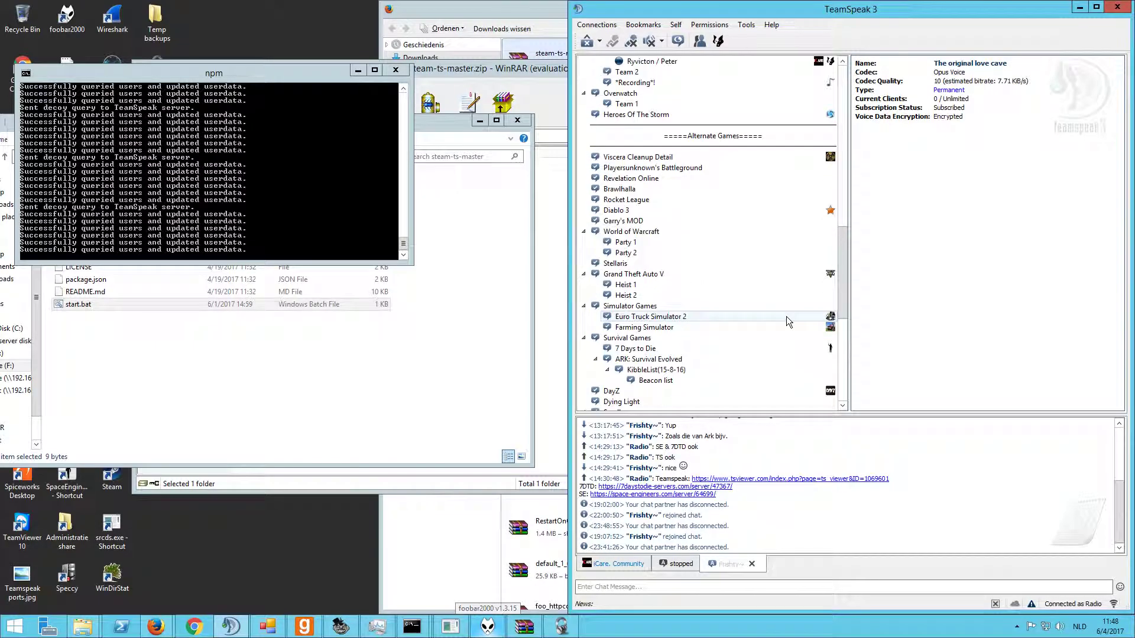
scroll(727, 339, "up", 10)
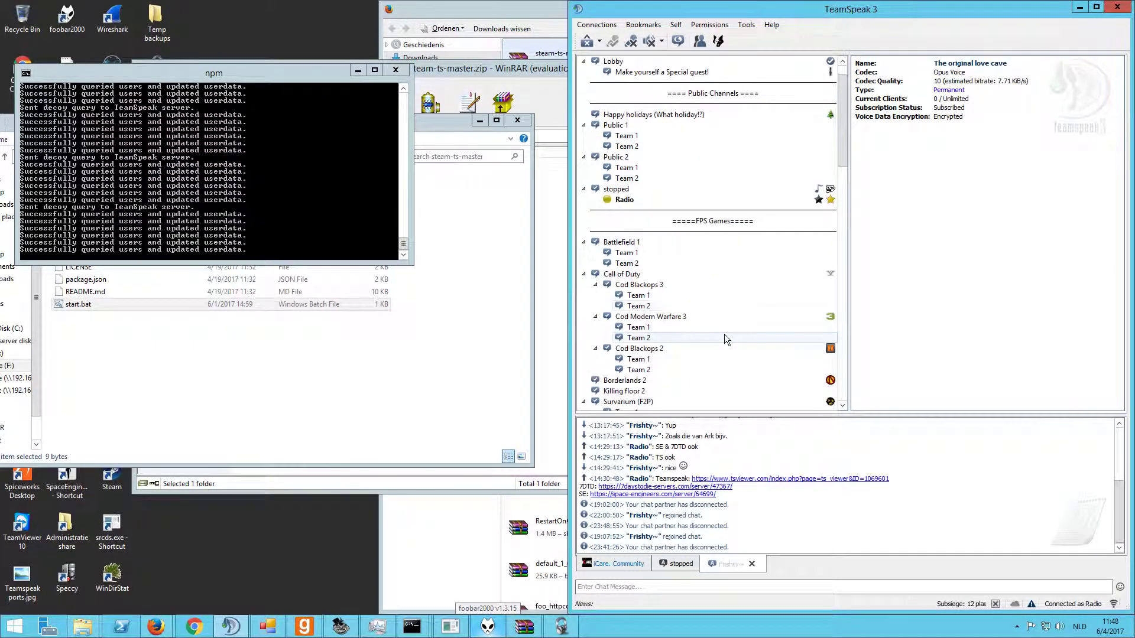
left_click(646, 233)
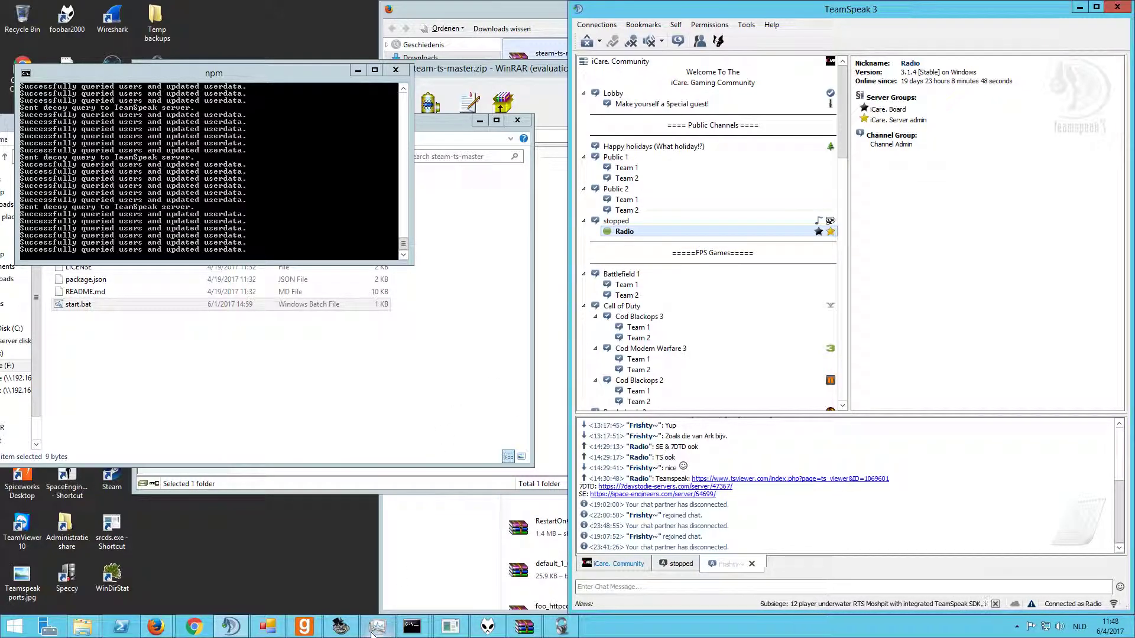
Leave TeamSpeak and start a Start-screen search for 'ste'.
left_click(561, 626)
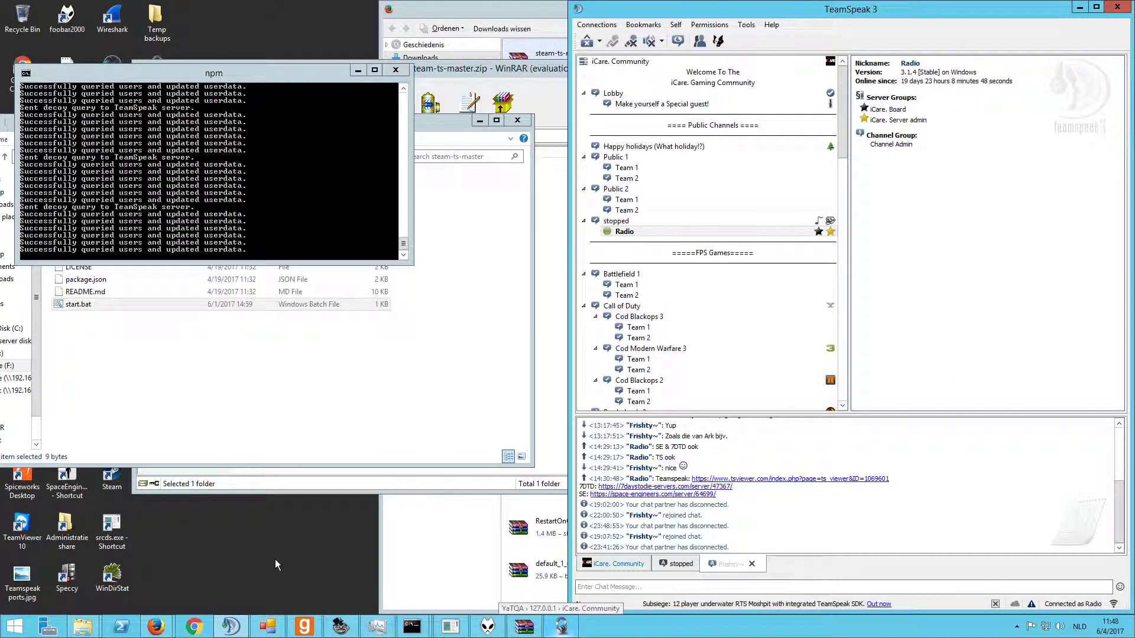
key("super")
type("ste")
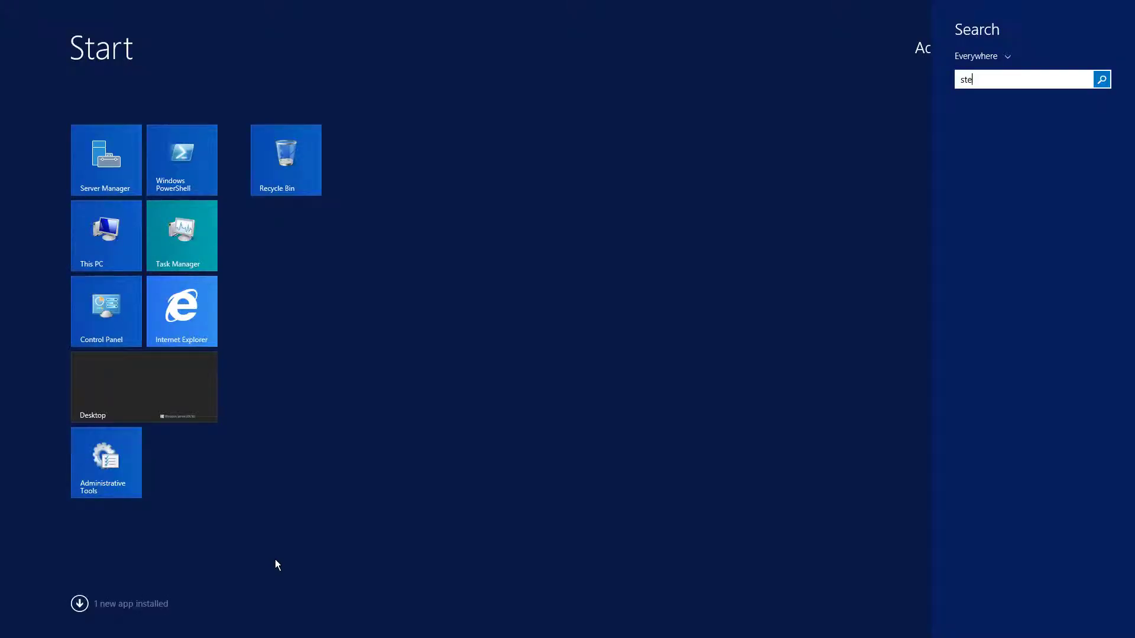
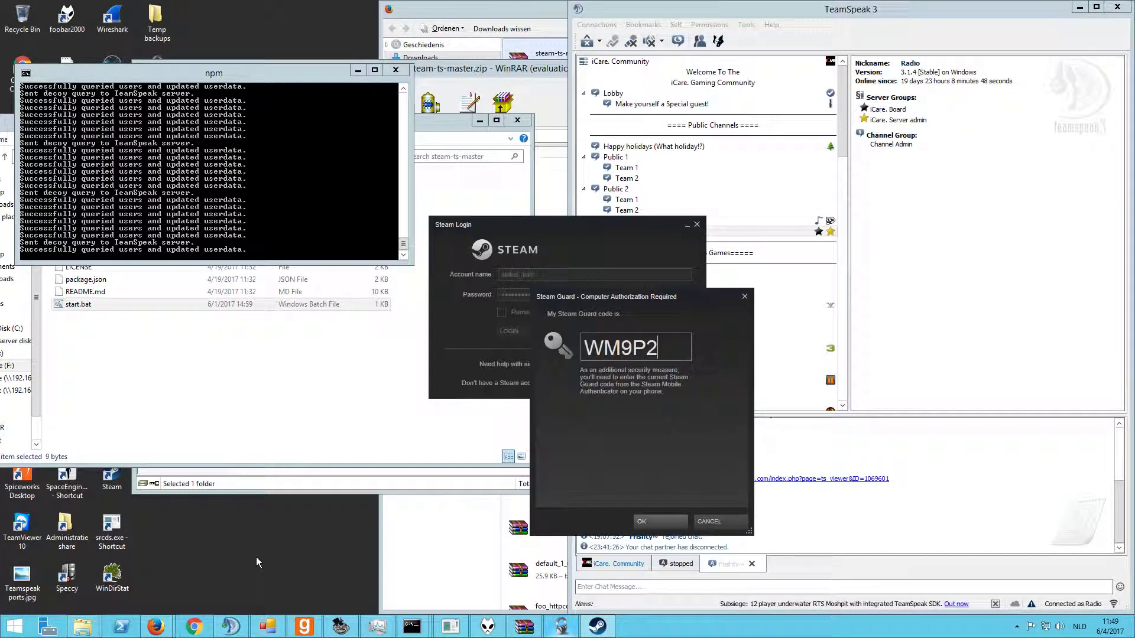
Confirm the Steam Guard code to finish signing in to Steam and dismiss the Steam News popup.
left_click(657, 521)
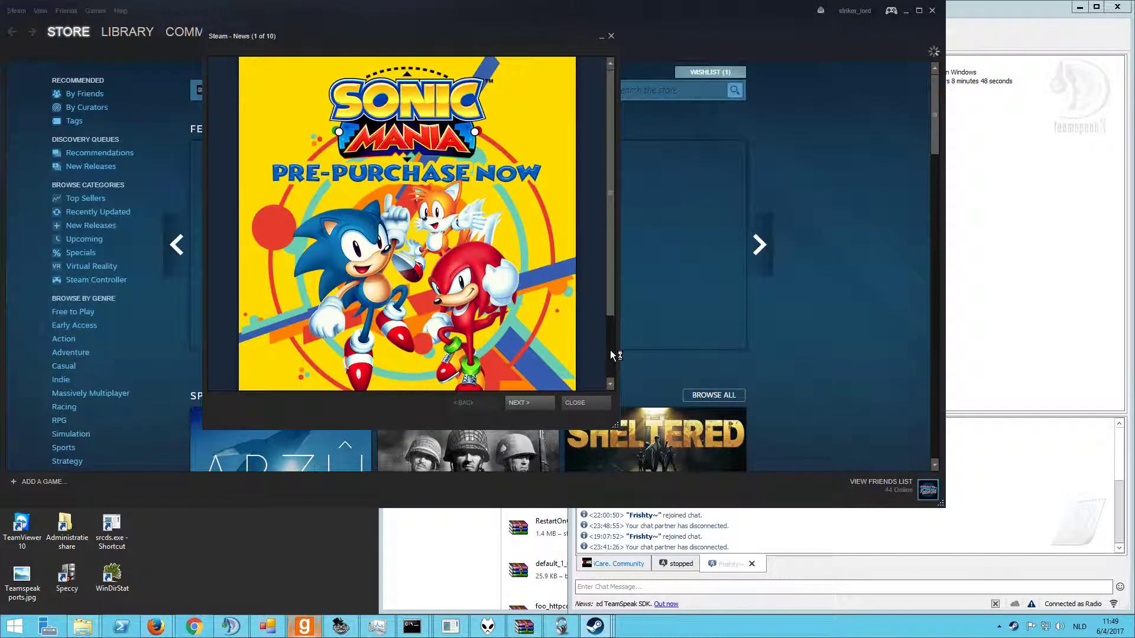
left_click(588, 403)
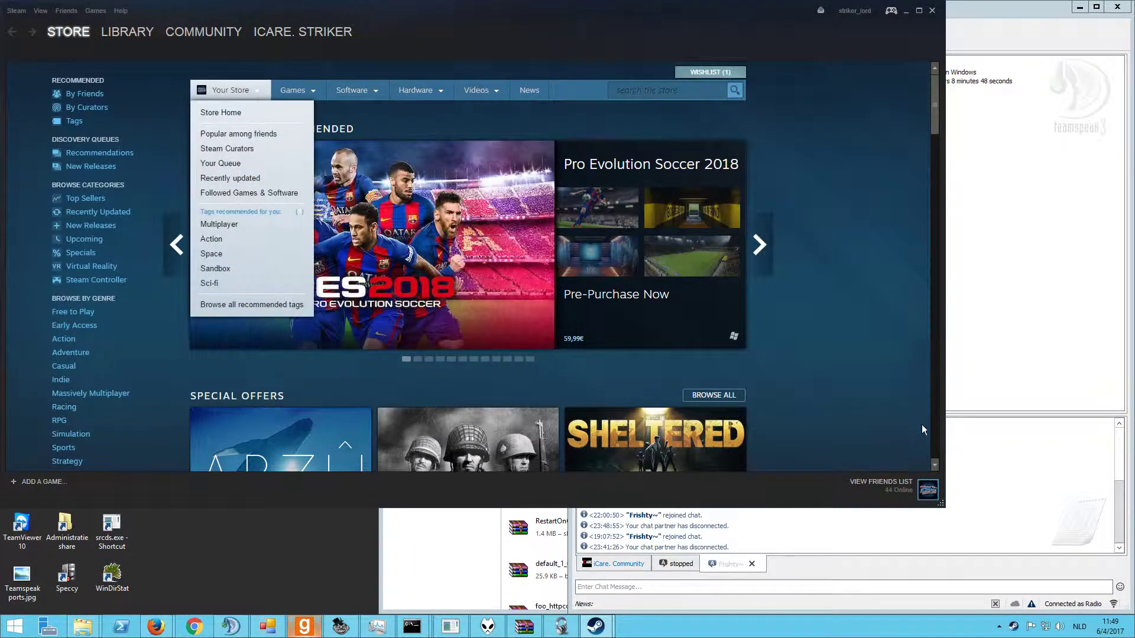
Open the Steam friends list, then return to the Firefox window showing the steam-ts README.
left_click(874, 481)
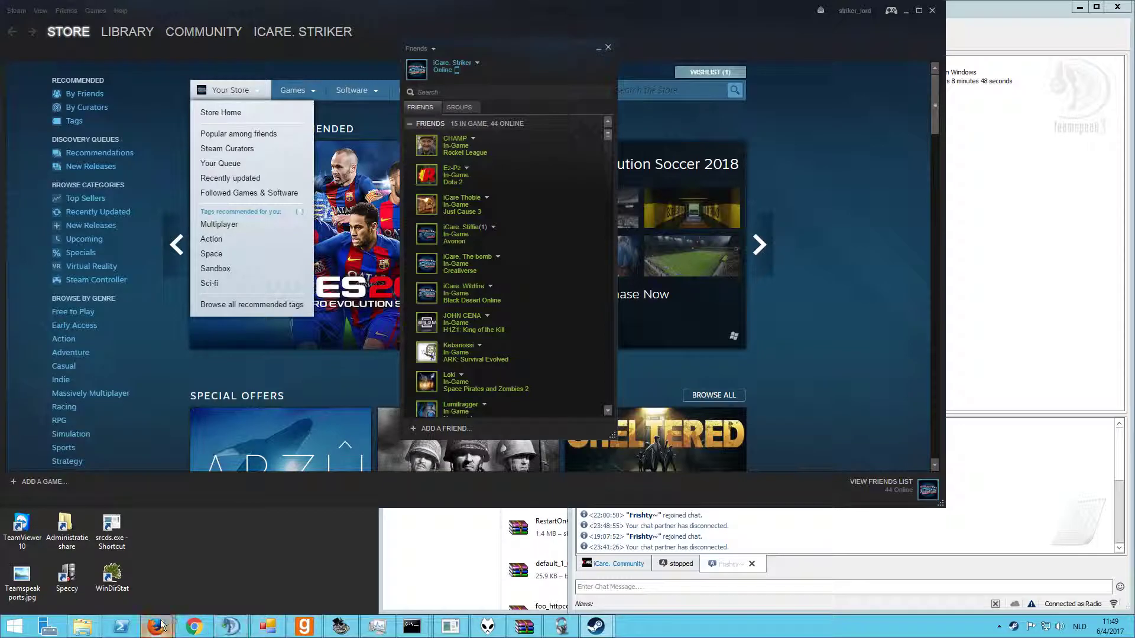
mouse_move(155, 626)
left_click(93, 567)
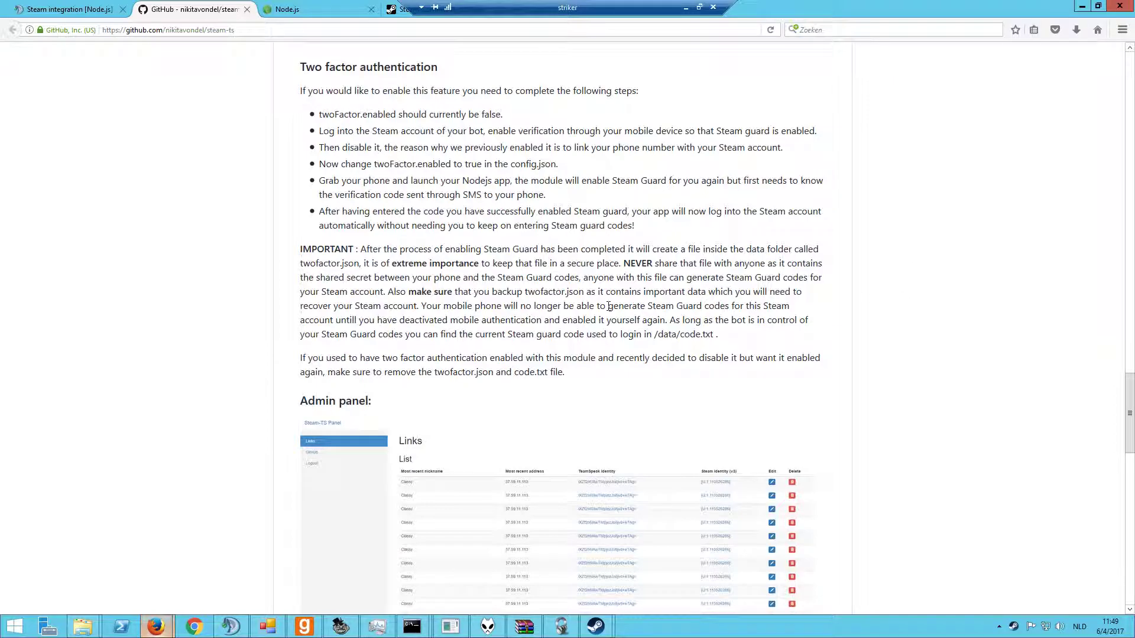
Load the Steam-TS Panel login page at localhost:8080/ in a new Firefox tab.
left_click(449, 16)
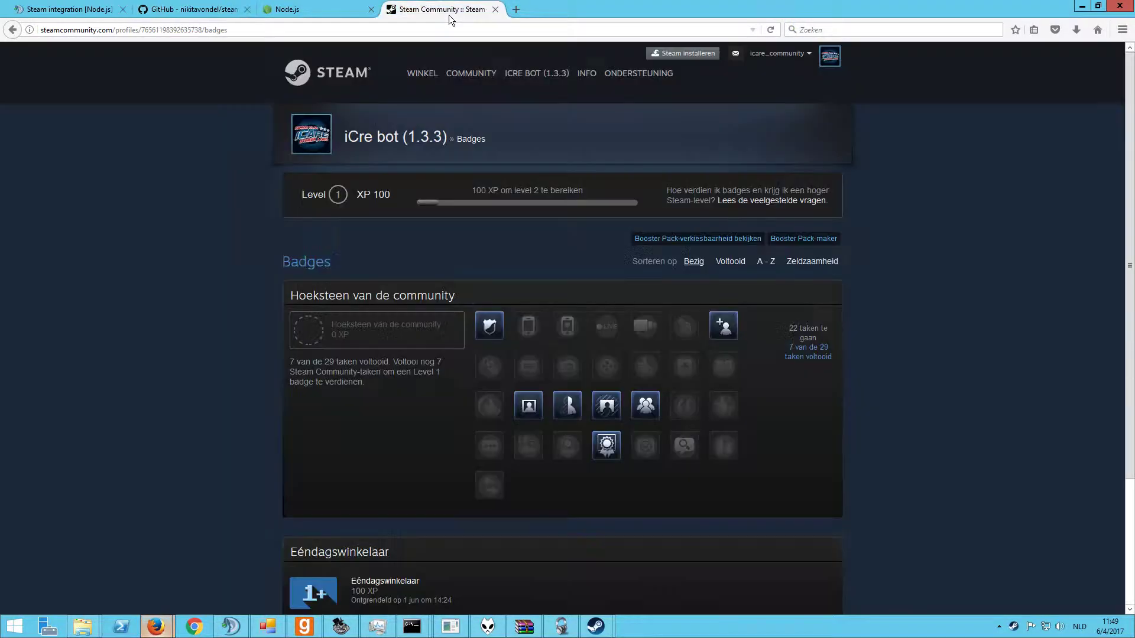
left_click(514, 9)
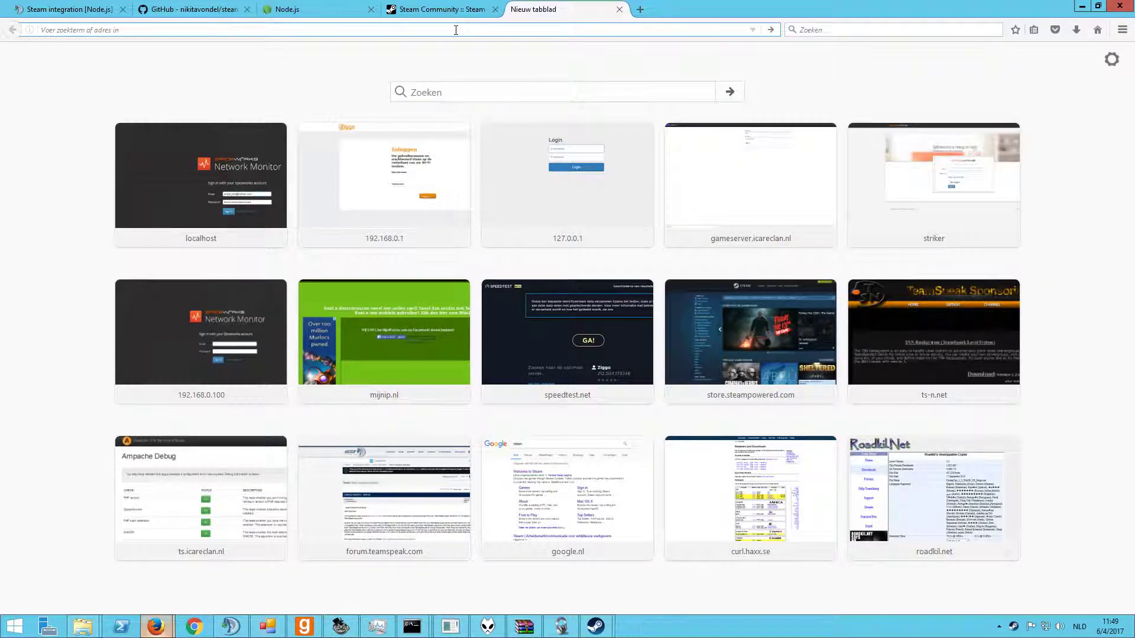
type("localhost:8080")
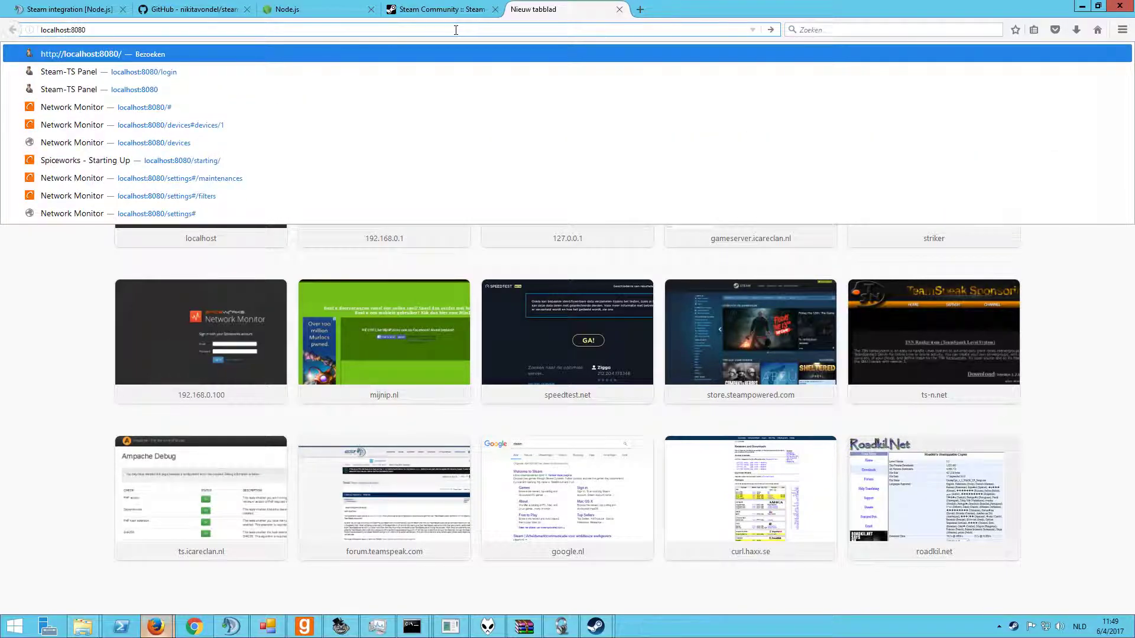
type("/l")
key("Return")
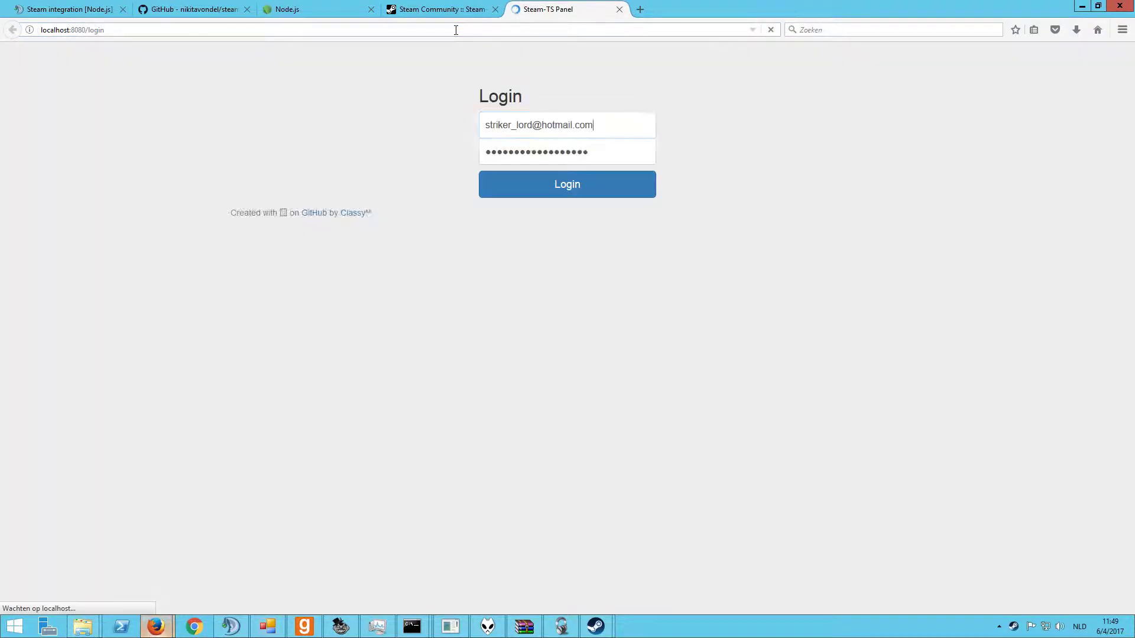
key("ctrl+a")
type("striker")
key("Tab")
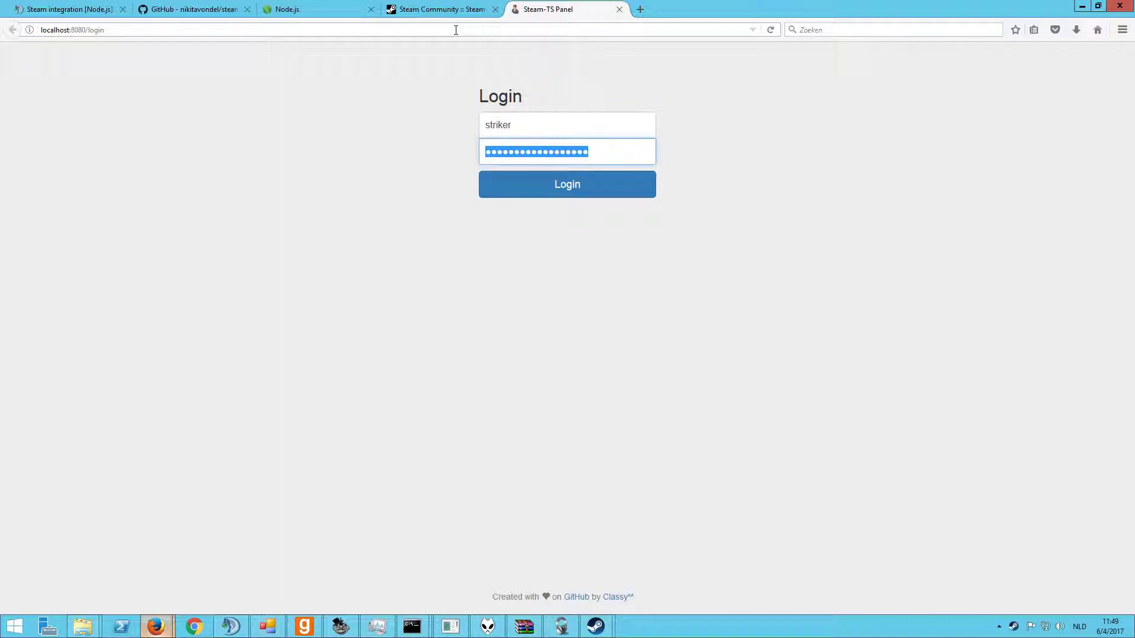
type("••")
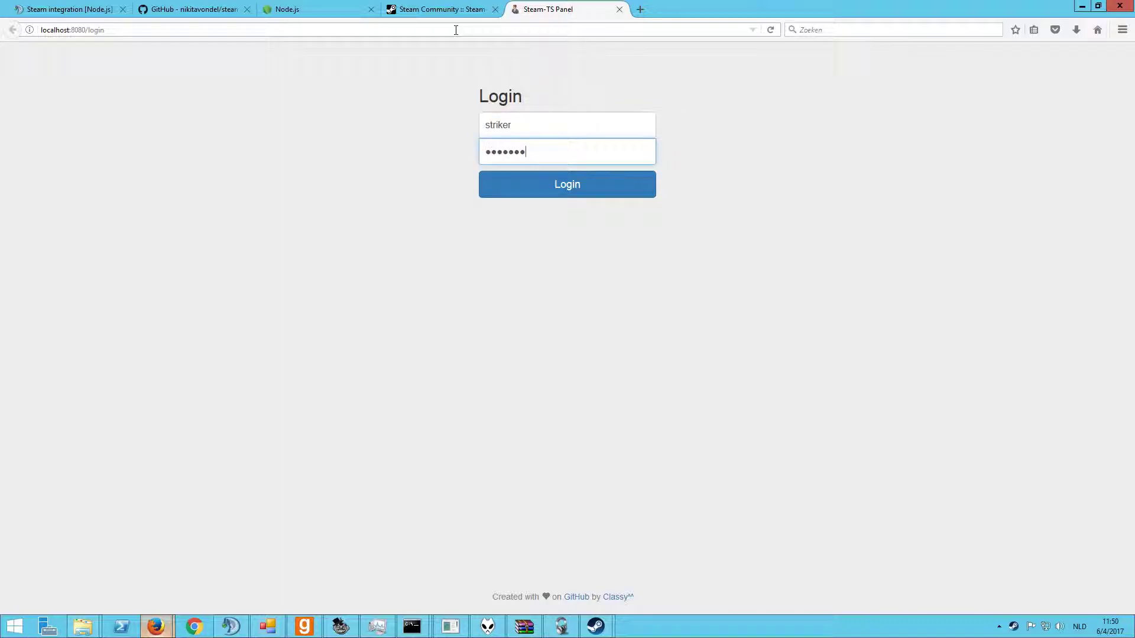
key("Return")
key("ctrl+a")
type("striker")
key("Tab")
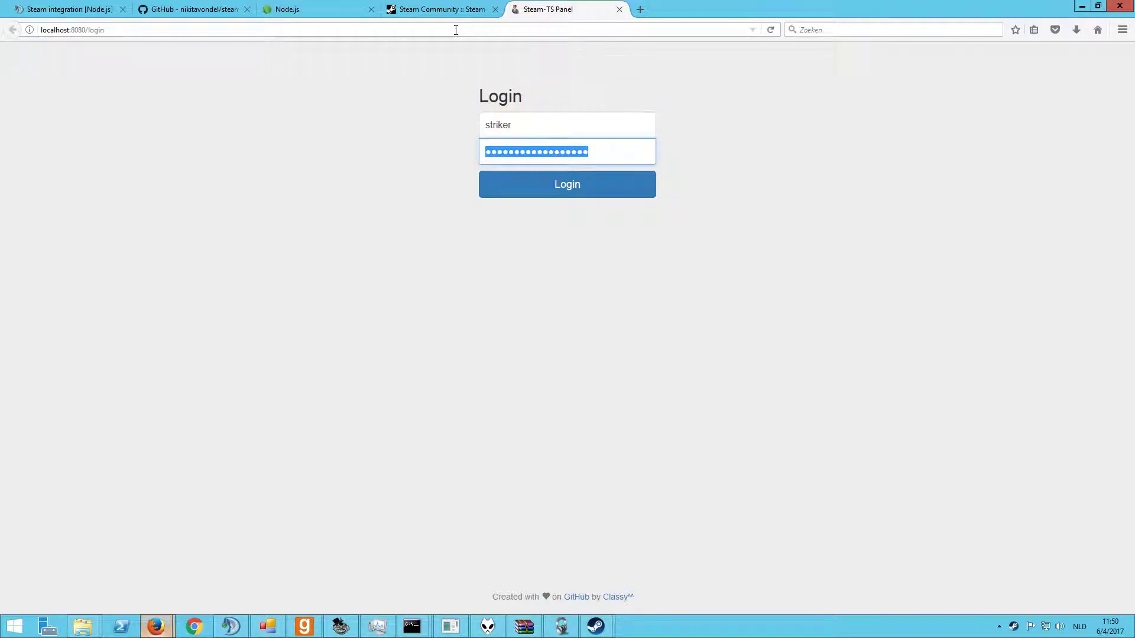
type("•••••••")
key("Return")
key("ctrl+a")
type("striker")
key("Tab")
type("•••••••")
key("Return")
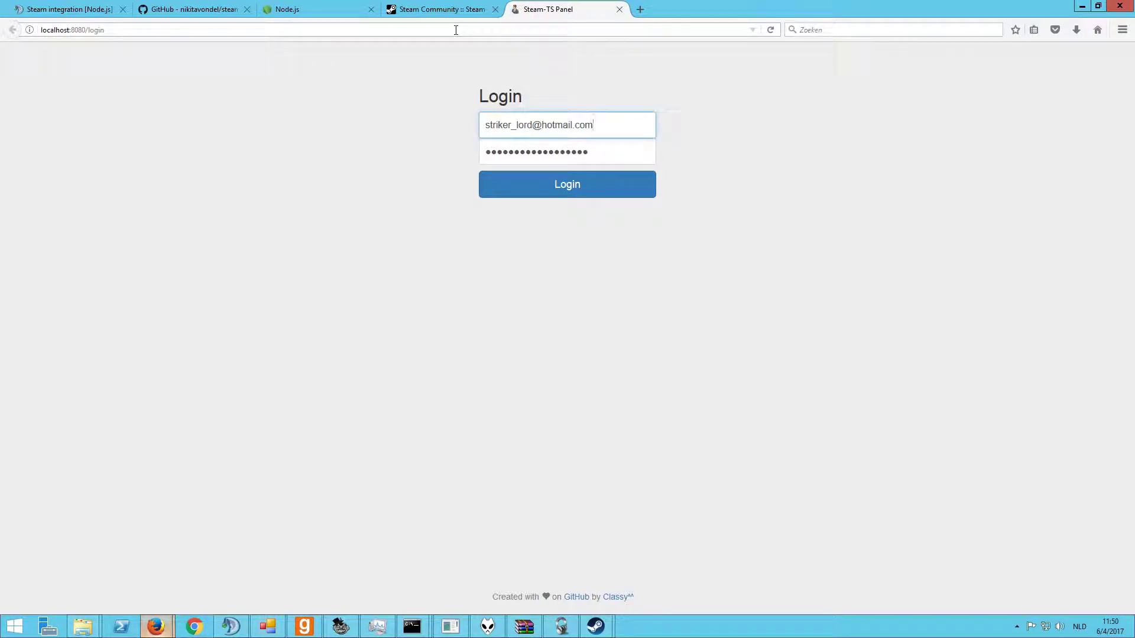
Change the page address from /login to localhost:8080/index, which returns 404 Not Found.
double_click(100, 31)
type("index")
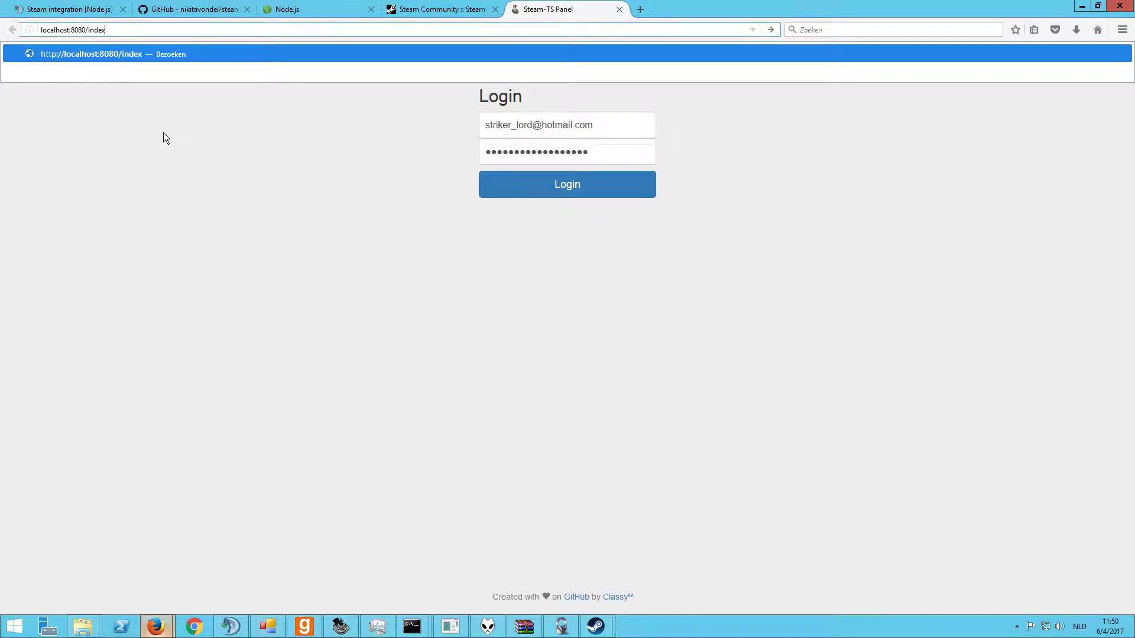
key("Return")
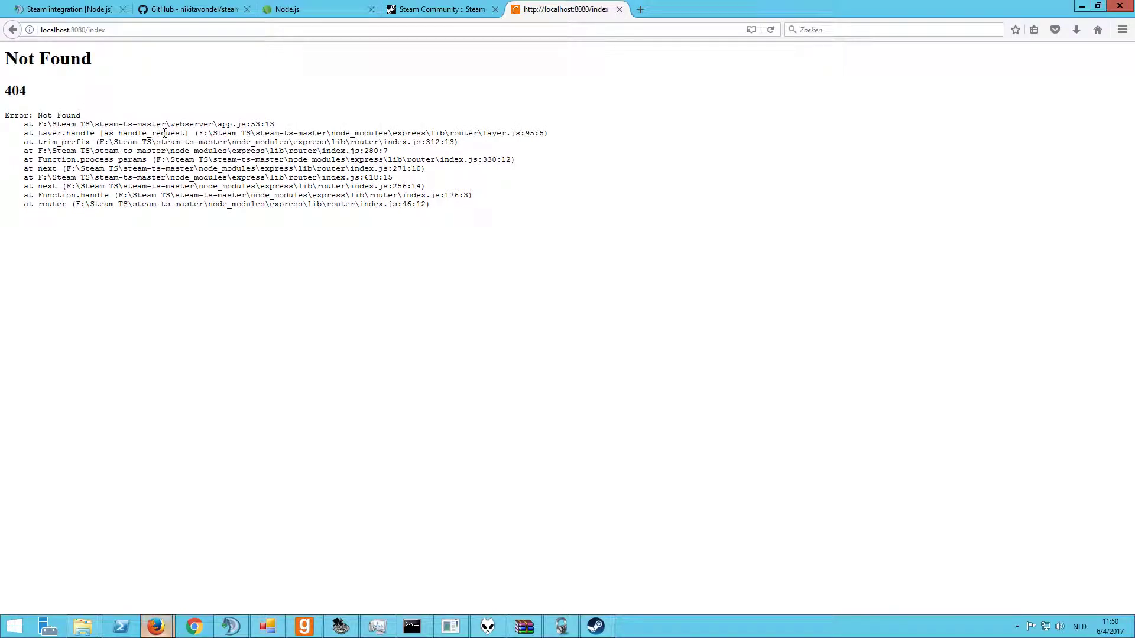
Change the address back to localhost:8080/login to reload the login page.
double_click(96, 29)
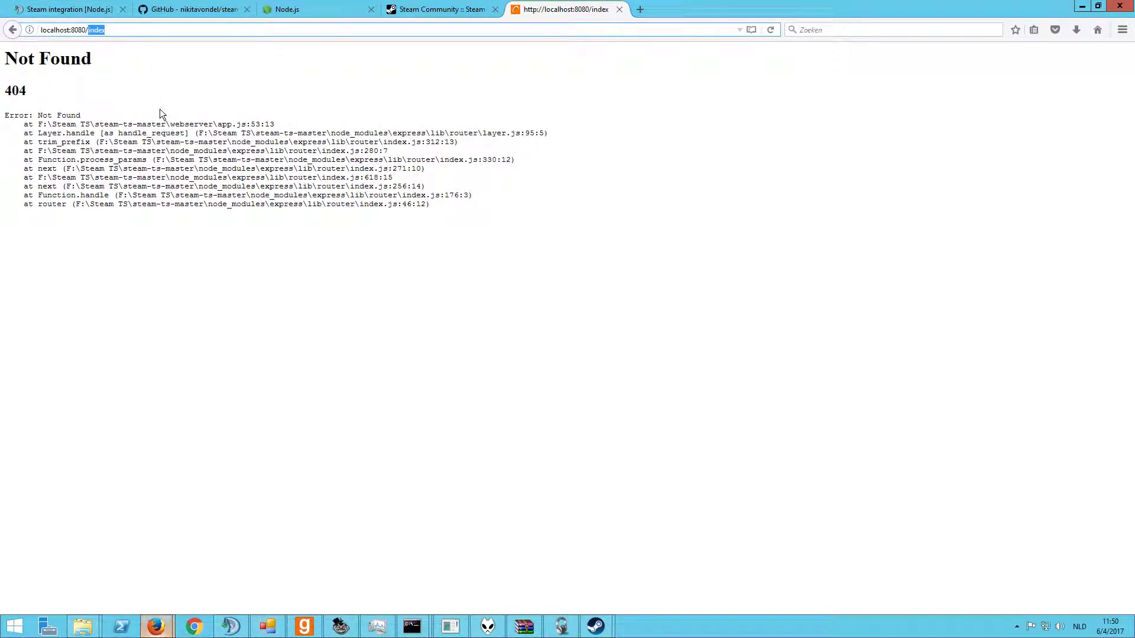
type("login")
key("Return")
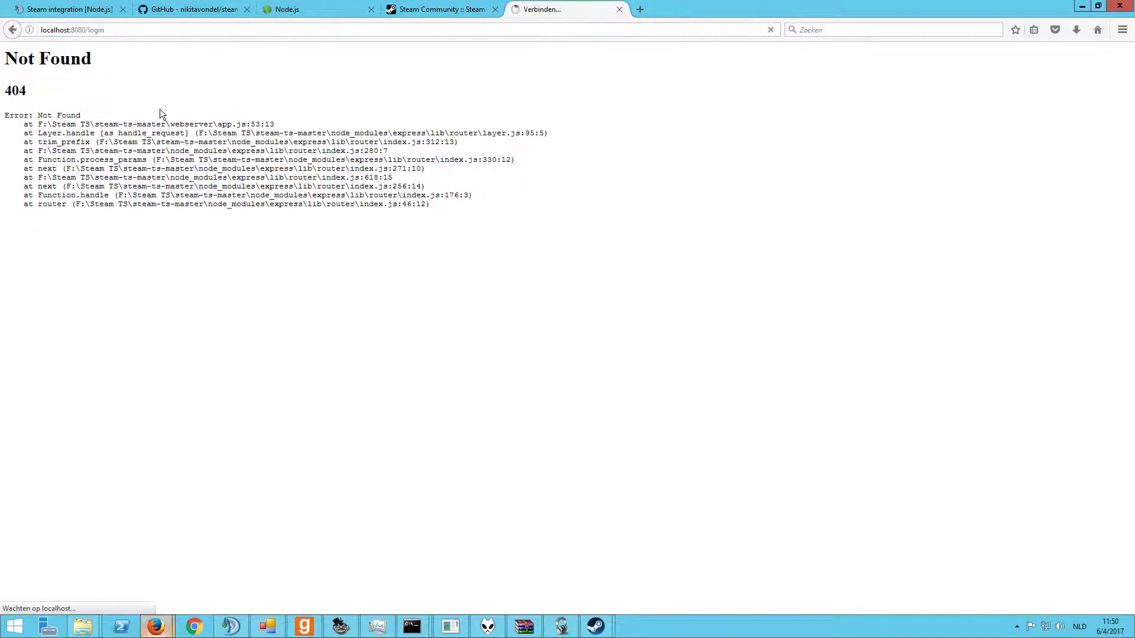
Replace the saved e-mail with the panel username and submit a password, twice.
key("ctrl+a")
type("striker")
key("Tab")
type("a")
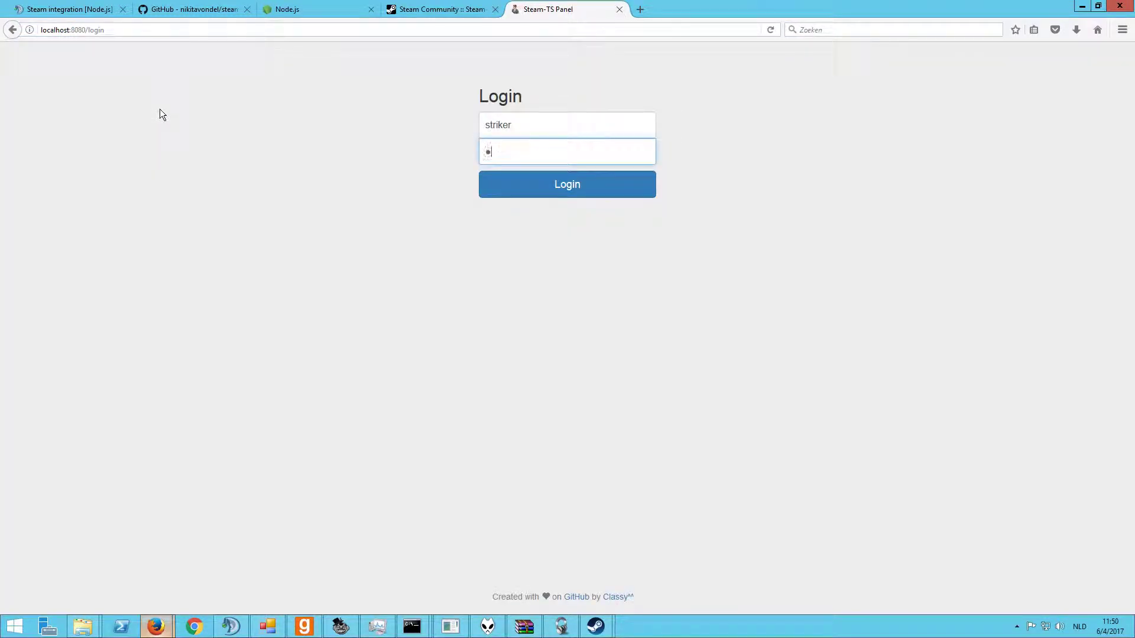
type("****")
key("Return")
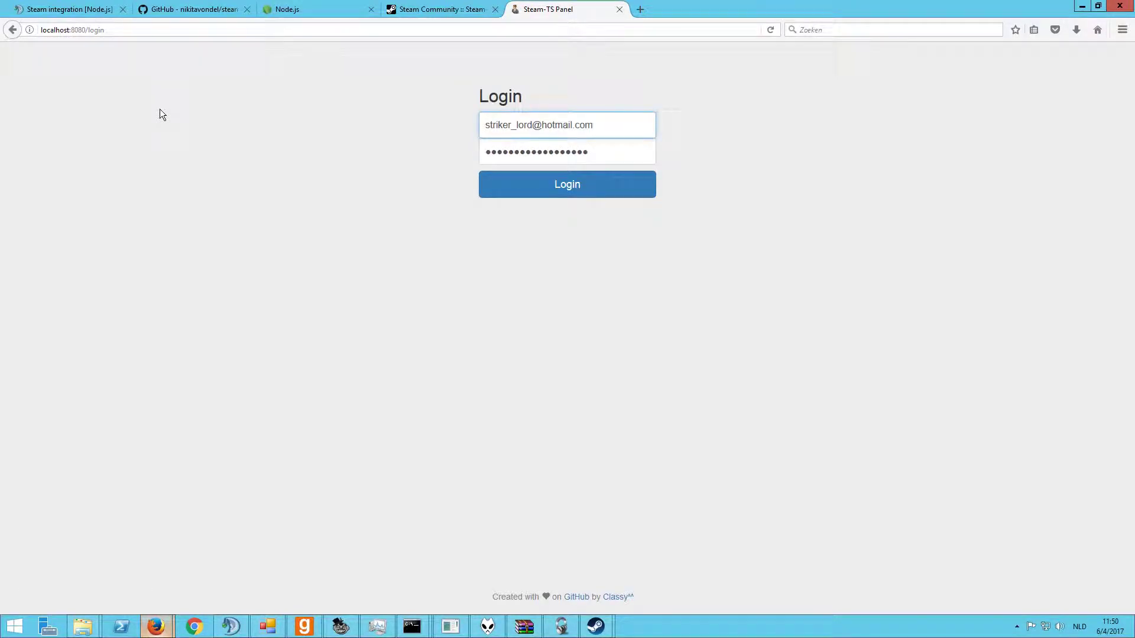
key("ctrl+a")
type("striker")
key("Tab")
type("********")
key("Return")
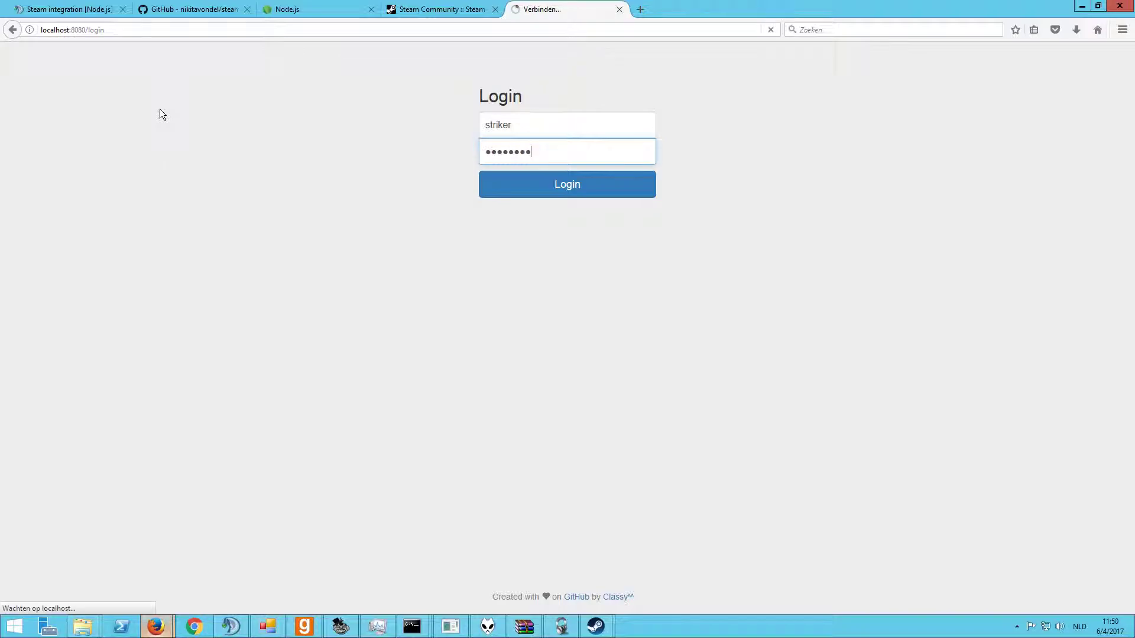
Retry the panel login twice more with the username and different short passwords.
key("ctrl+a")
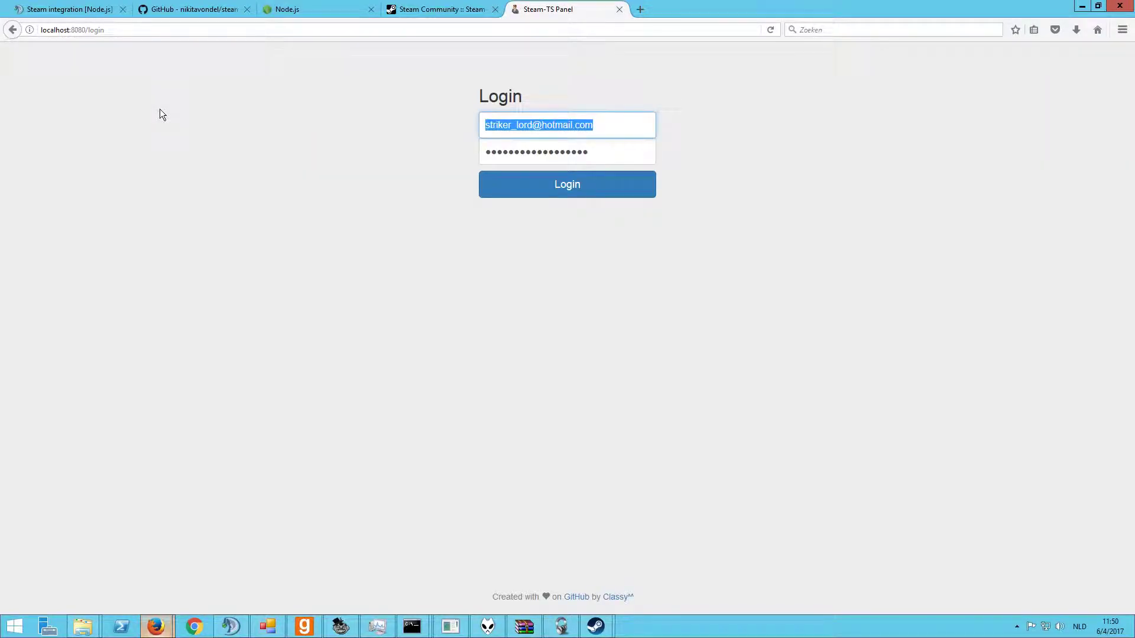
type("striker")
key("Tab")
type("**")
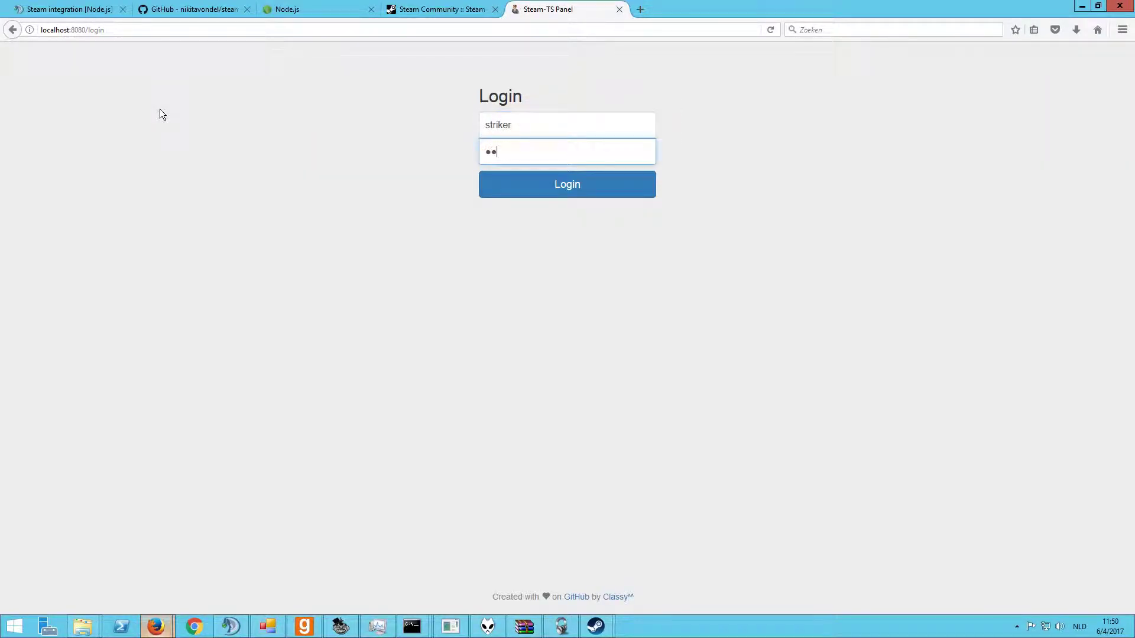
key("Return")
key("ctrl+a")
type("striker")
key("Tab")
type("*")
key("Return")
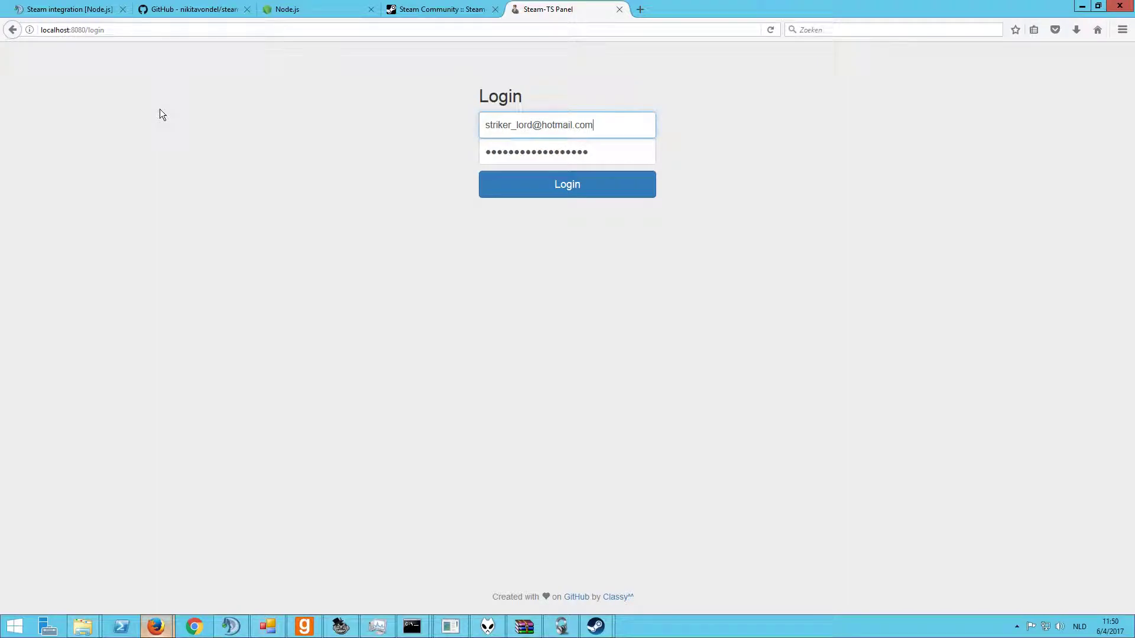
Make one more login attempt, entering the username and an eight-character password.
key("ctrl+a")
type("s")
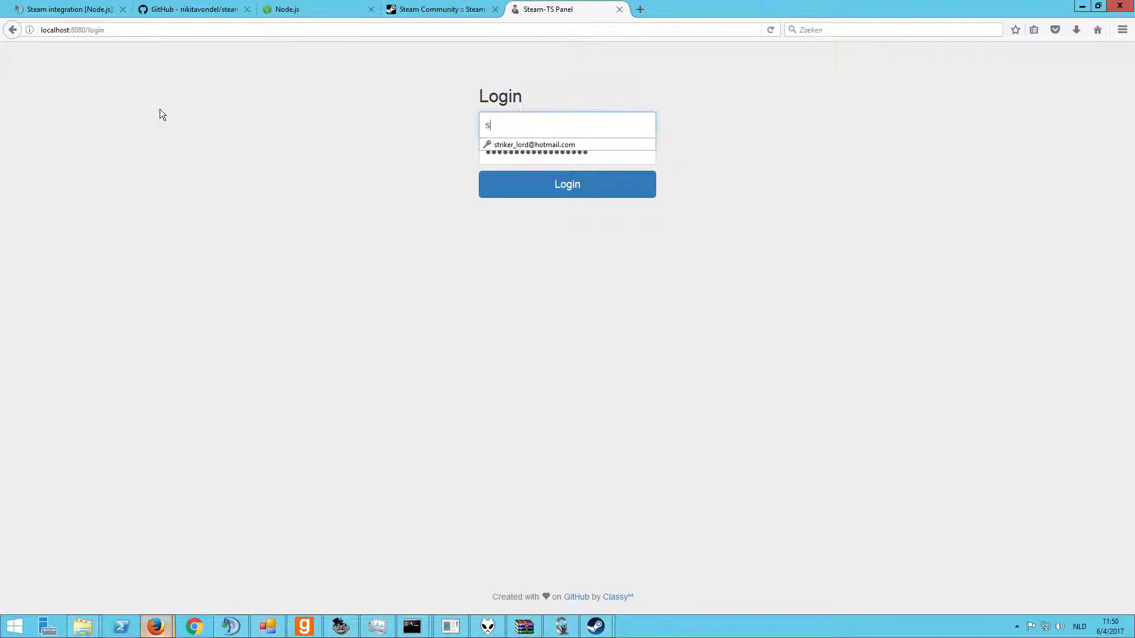
key("Tab")
type("********")
key("Return")
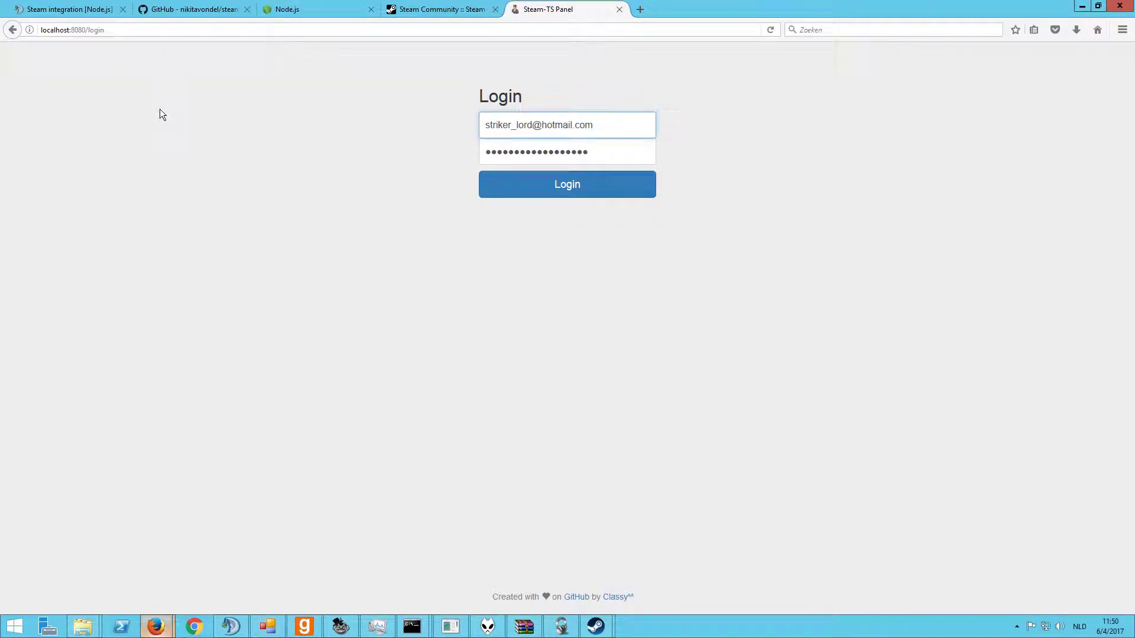
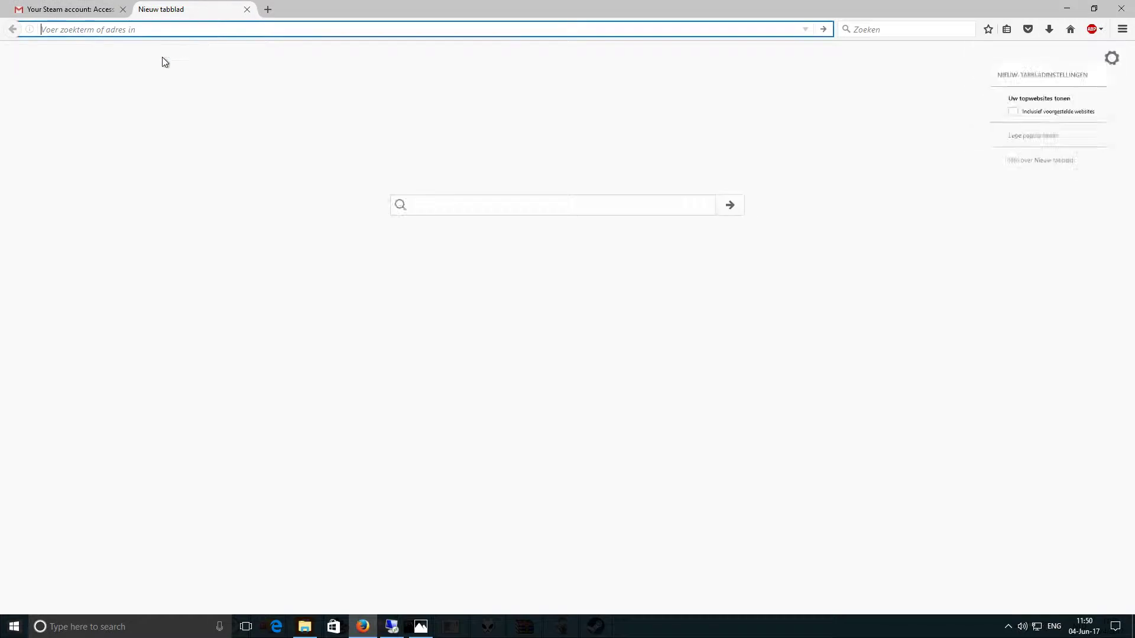
Open the Steam-TS Panel login page from the address bar and submit the username and a password.
type("striker/")
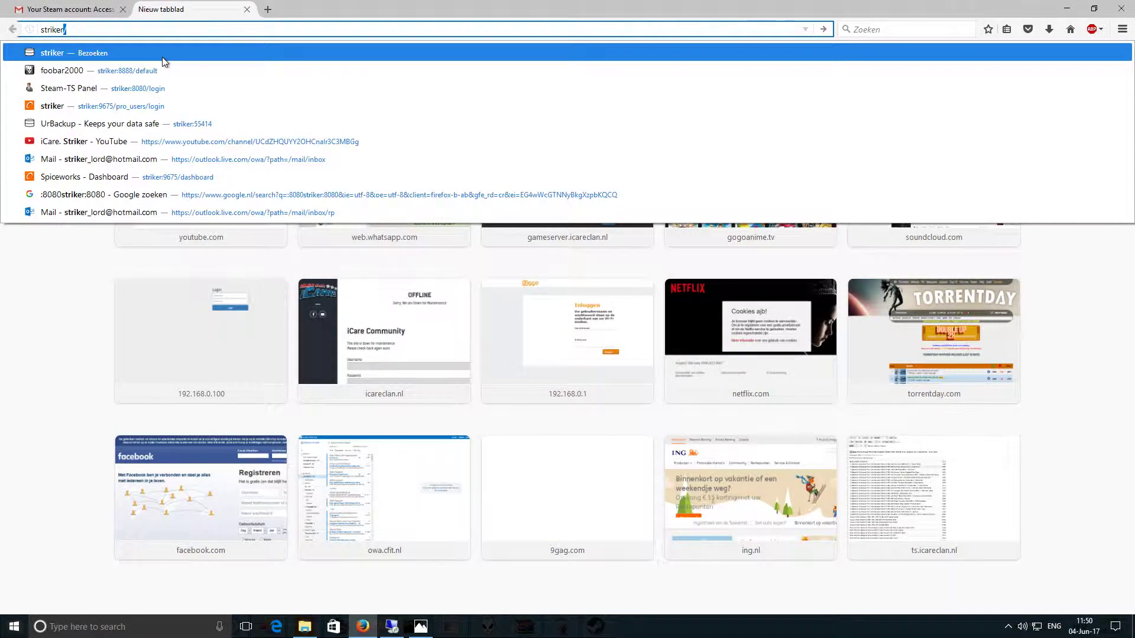
key("Down")
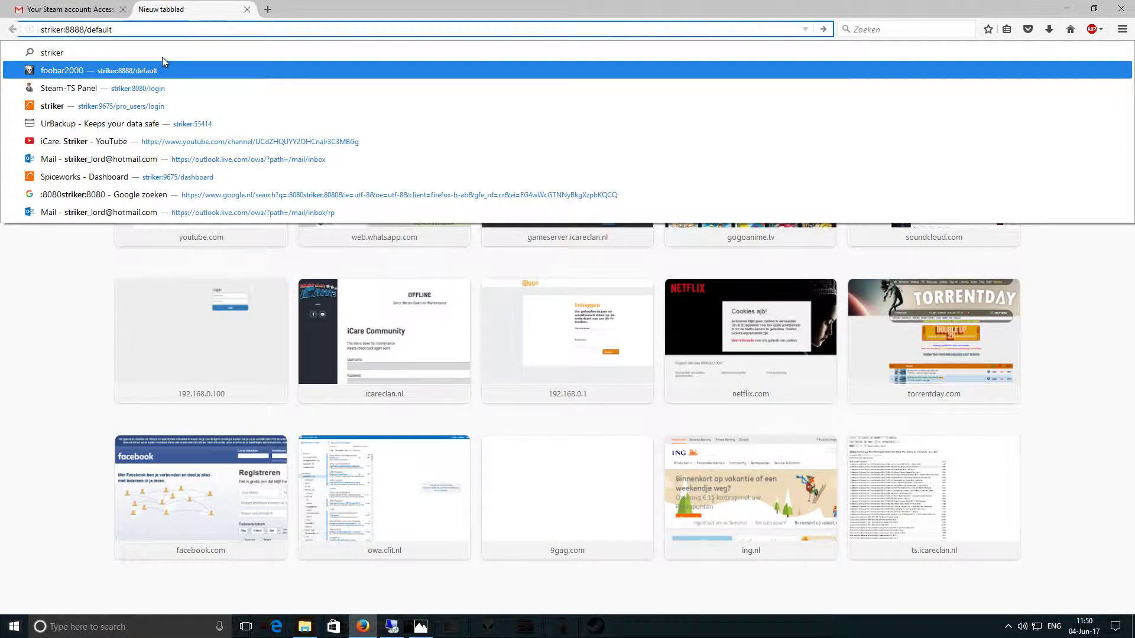
key("Down")
key("Return")
type("striker")
key("Tab")
type("*****")
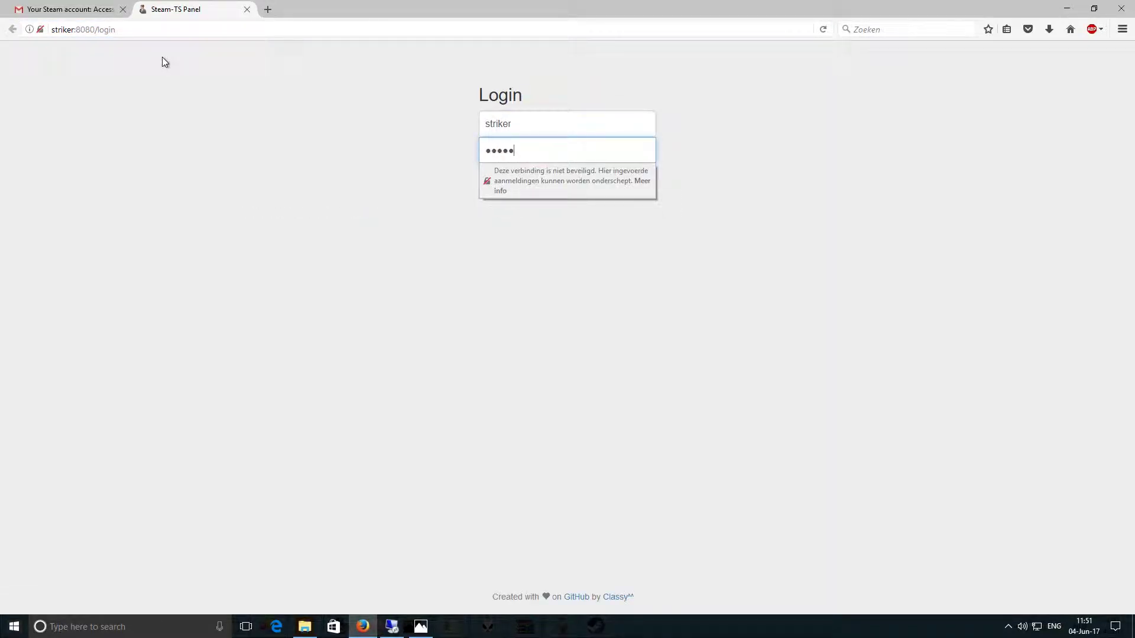
type("****")
key("Return")
Retry the panel login twice more after the failed attempts.
type("s")
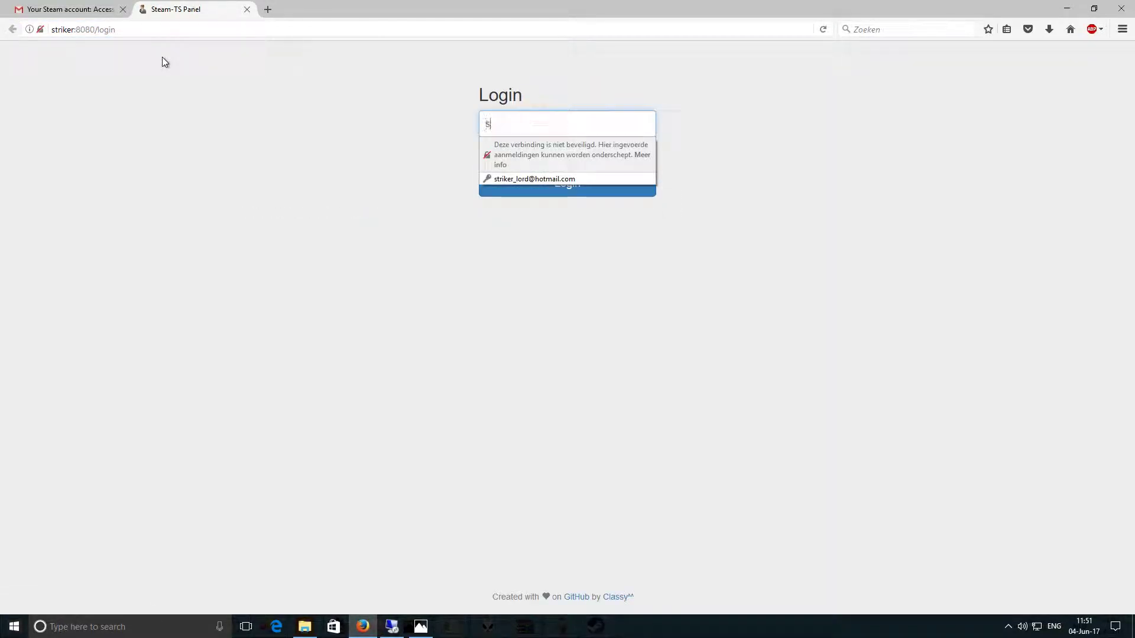
type("triker")
key("Tab")
type("*********")
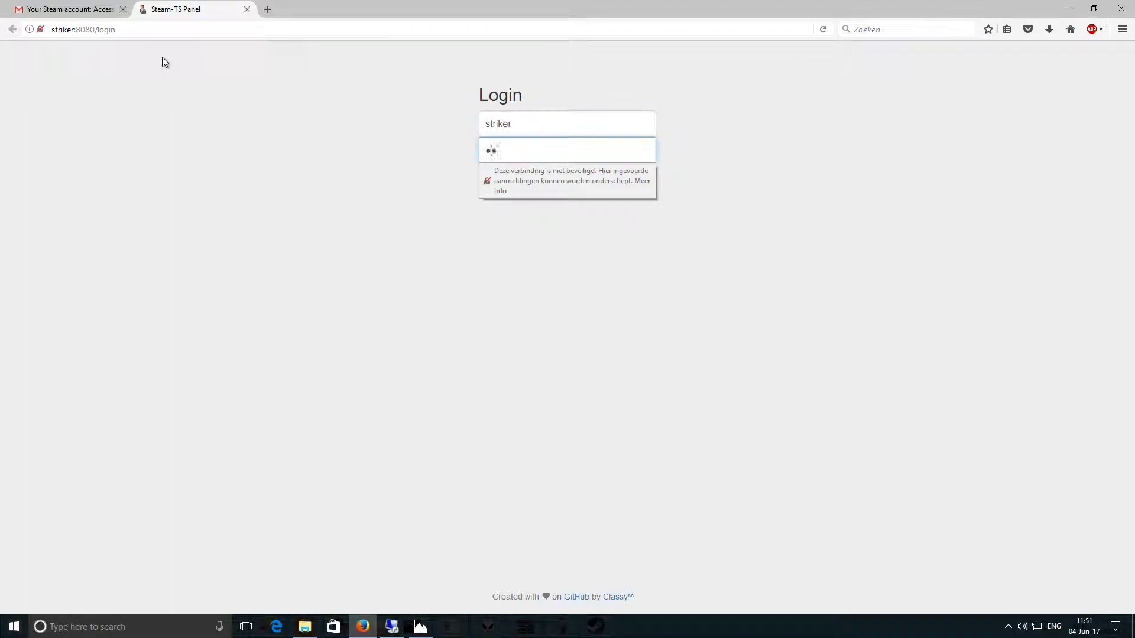
key("Return")
type("s")
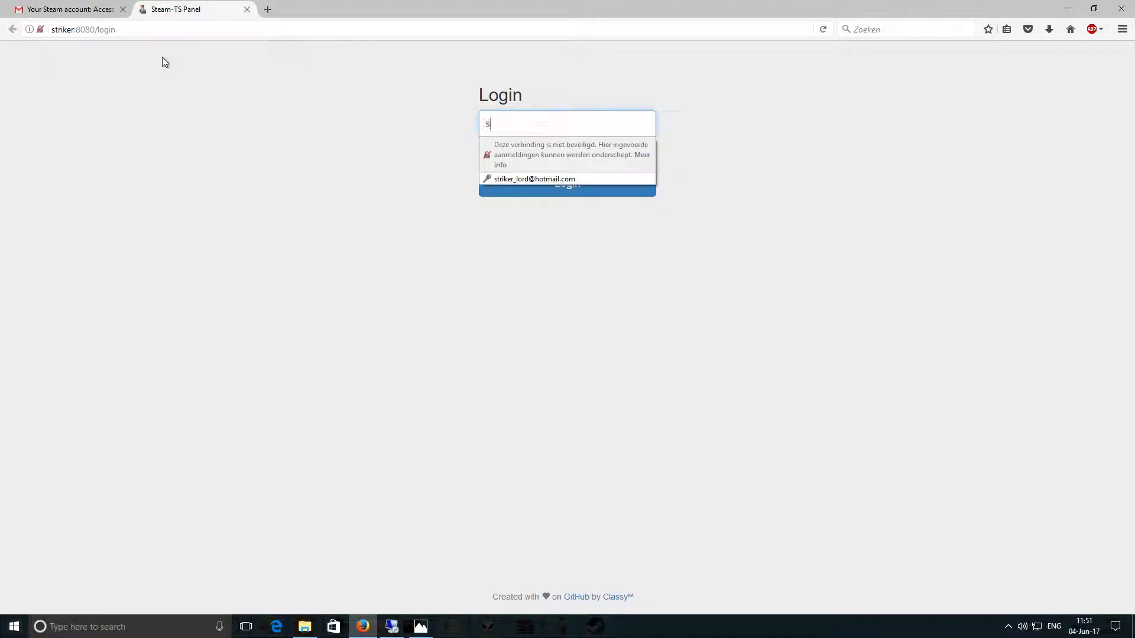
key("Tab")
type("*********")
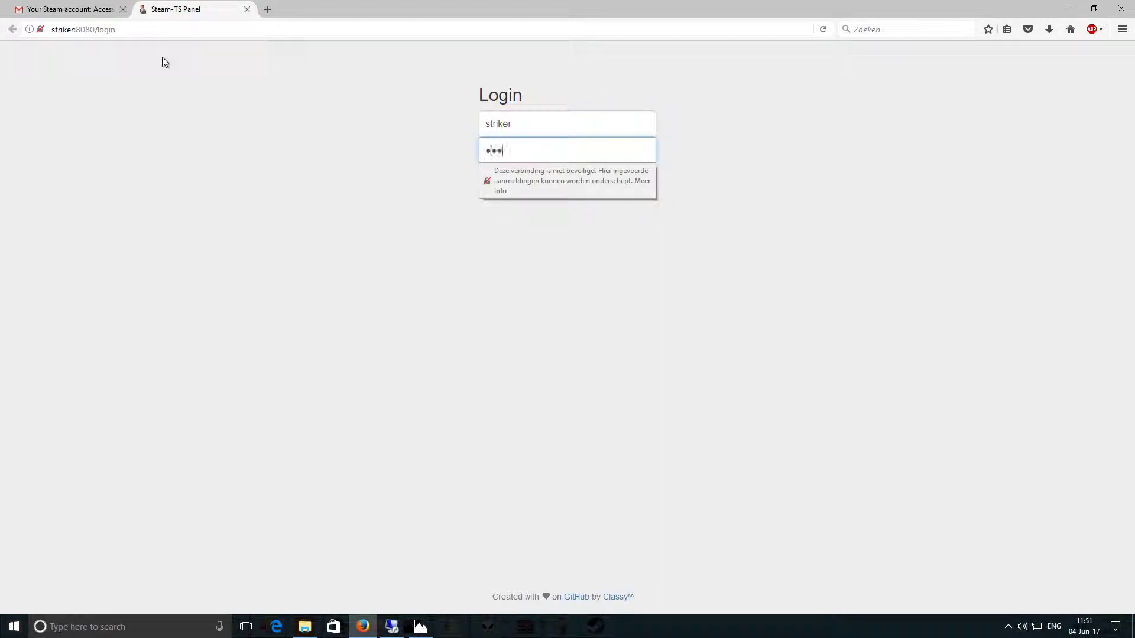
key("Return")
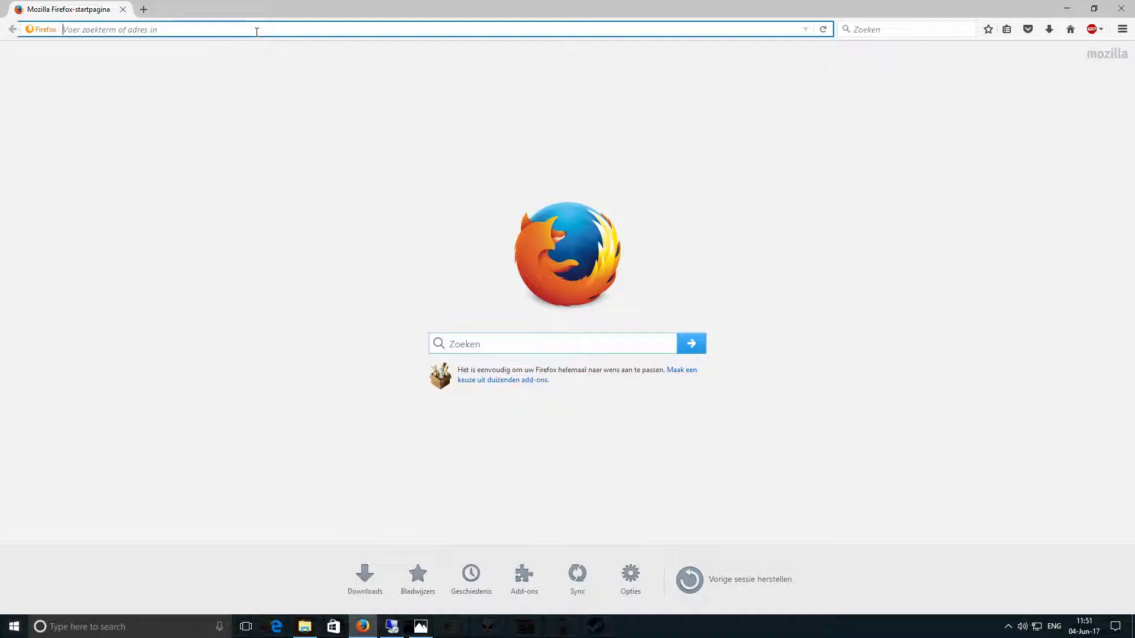
Reopen the Steam-TS Panel and log in with the username and eight-character password to reach Links.
type("striker/")
key("Down")
key("Return")
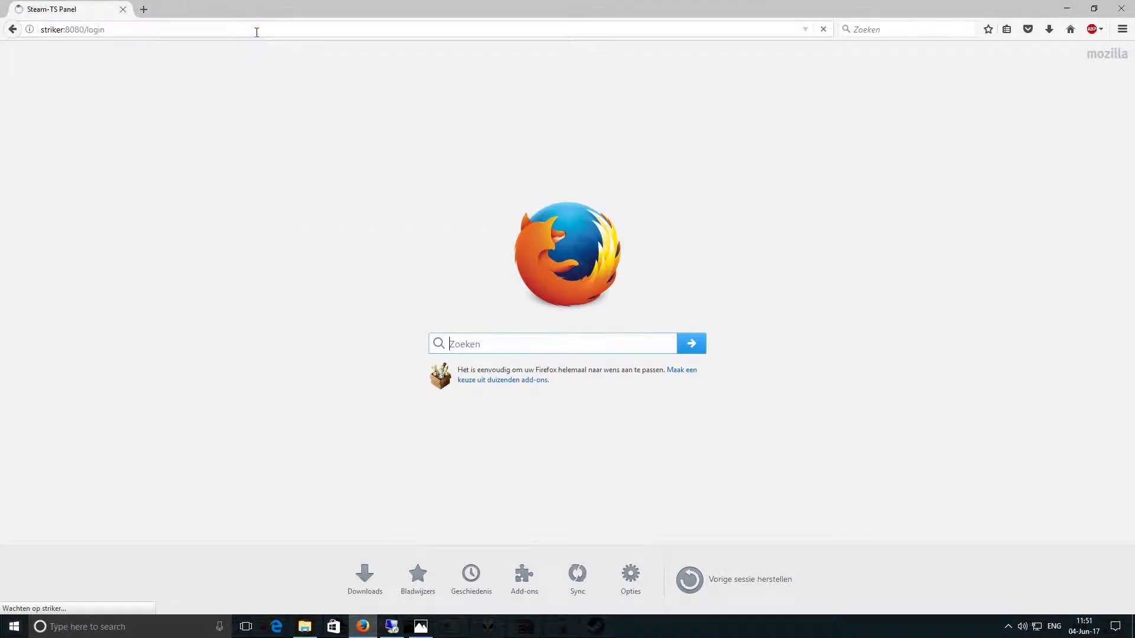
type("striker")
key("Tab")
type("********")
key("Return")
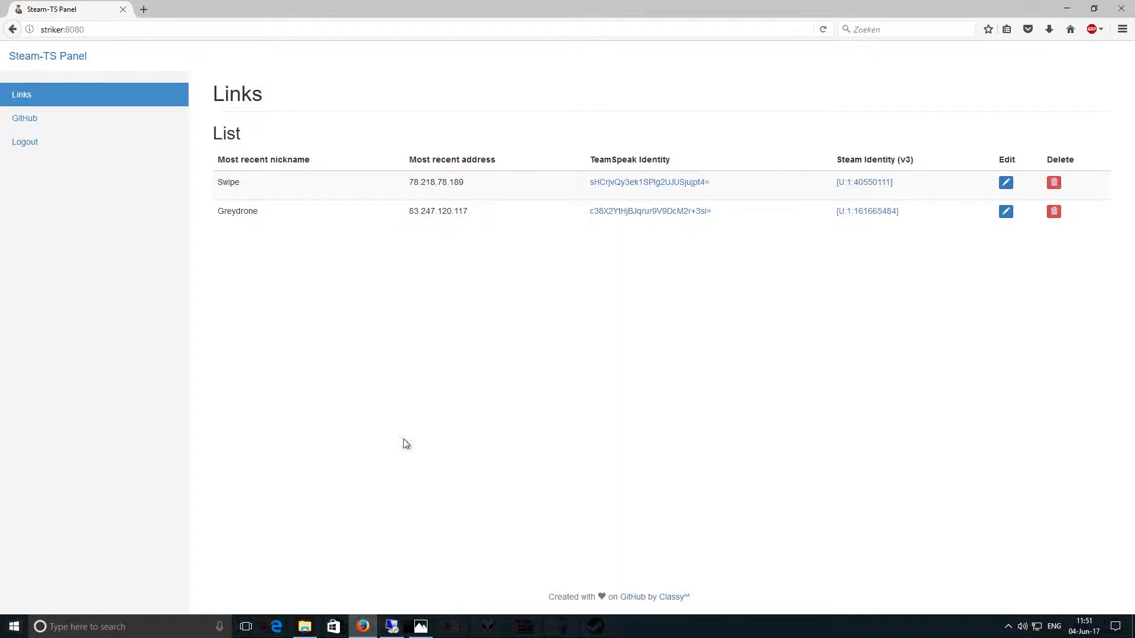
left_click(394, 631)
Close the panel tab, minimize Firefox, and open a Steam chat with the iCre bot via Friends search 'icre'.
left_click(619, 9)
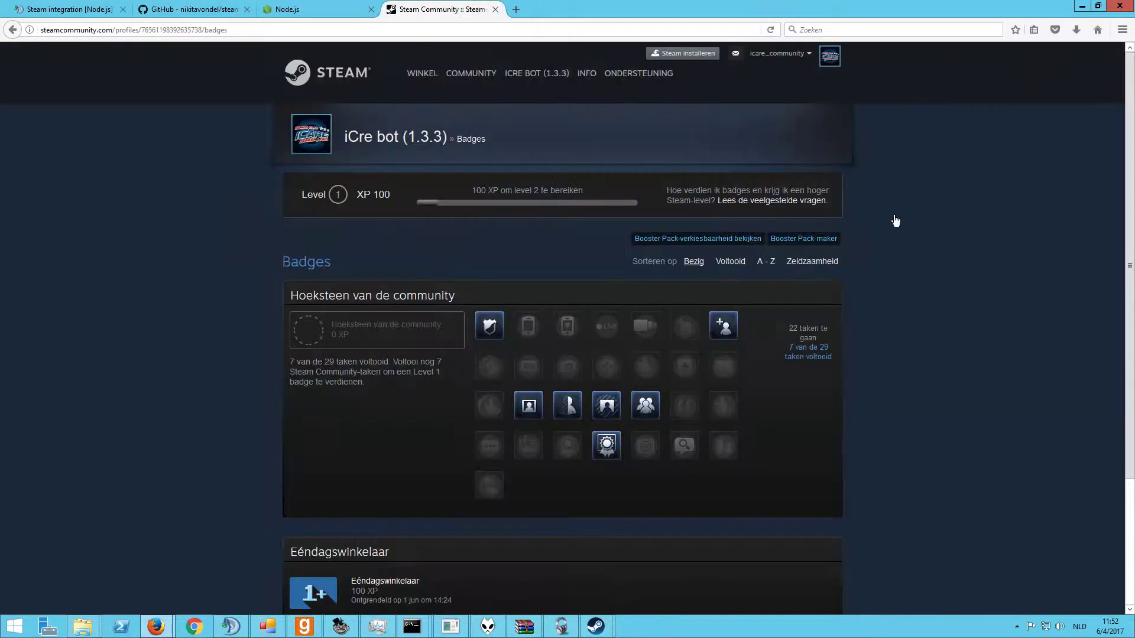
left_click(1081, 9)
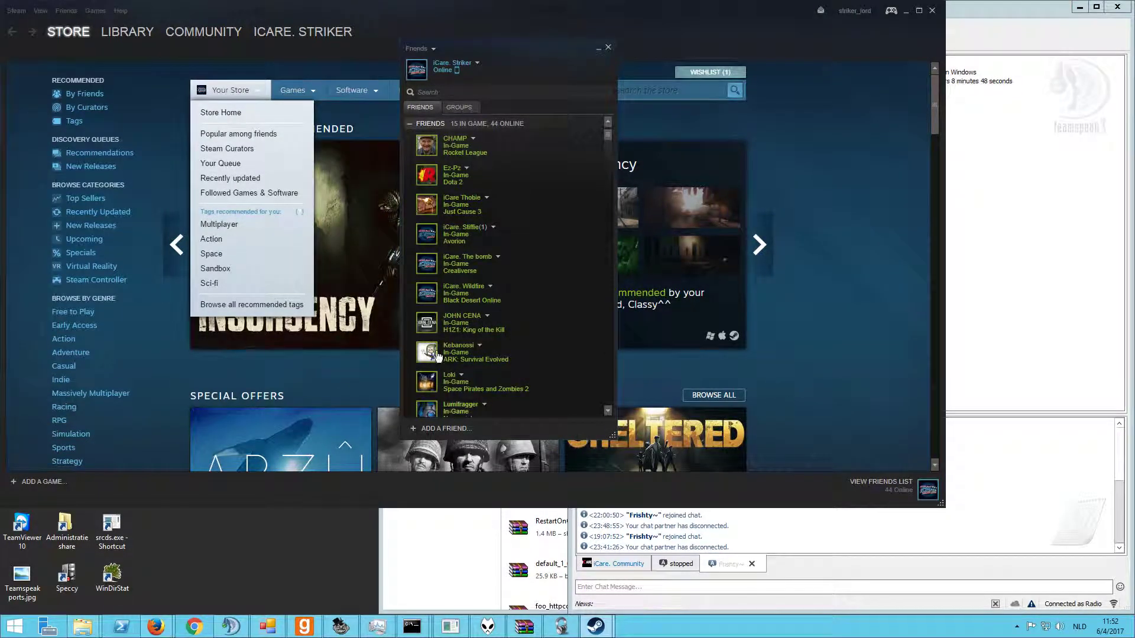
left_click(499, 93)
type("icre")
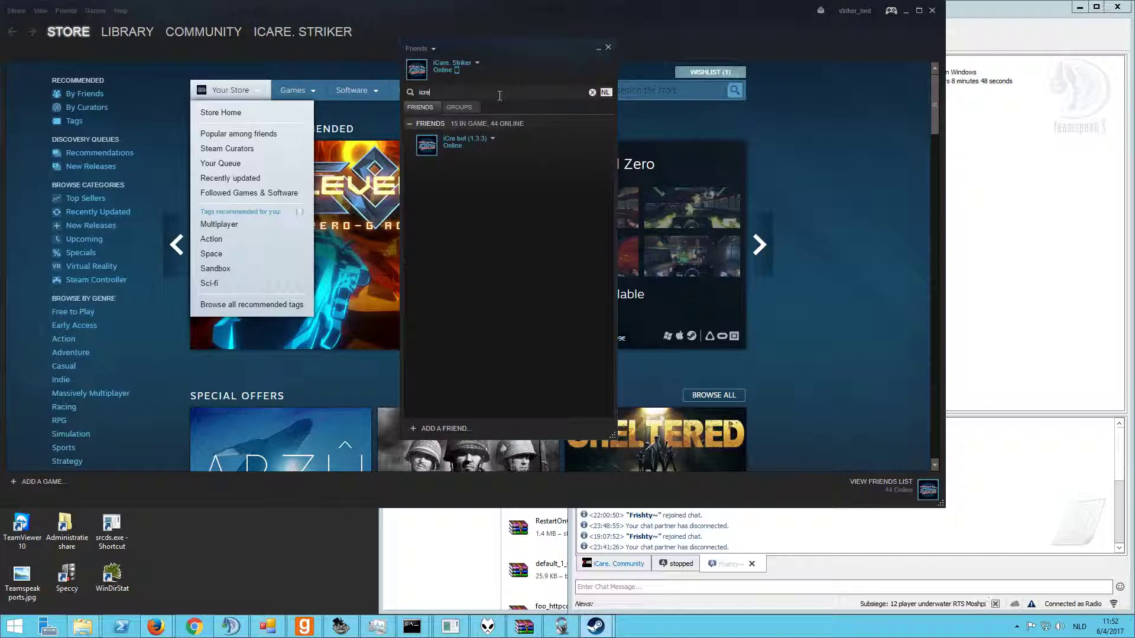
double_click(463, 140)
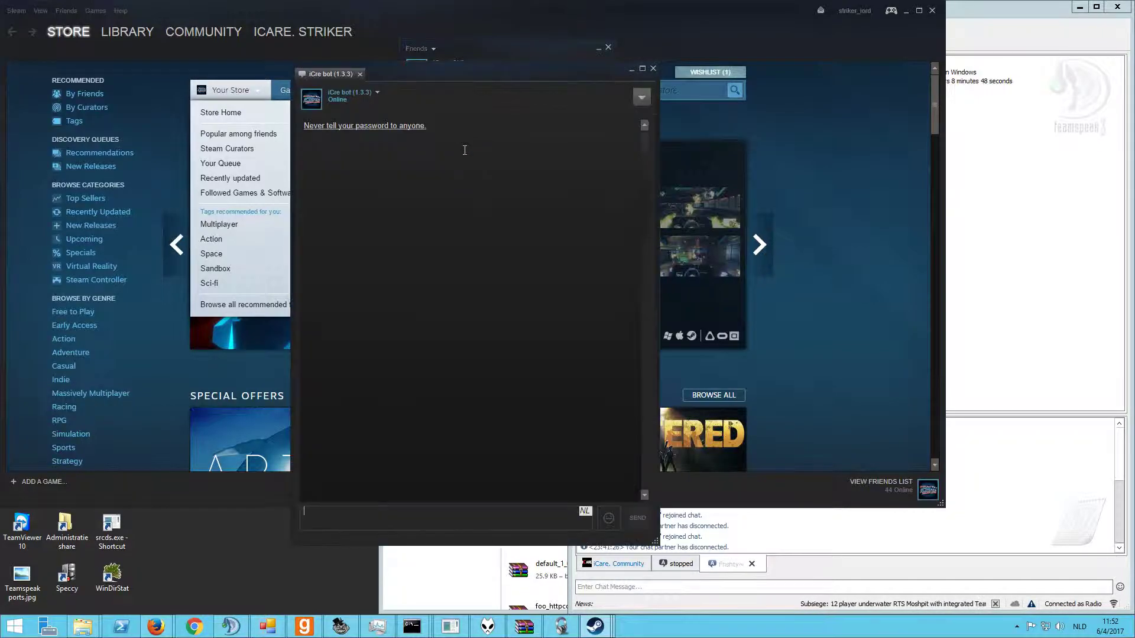
Move the bot chat aside, review the earlier verification exchange, and bring TeamSpeak 3 forward.
left_click_drag(509, 79, 273, 65)
left_click_drag(253, 239, 47, 128)
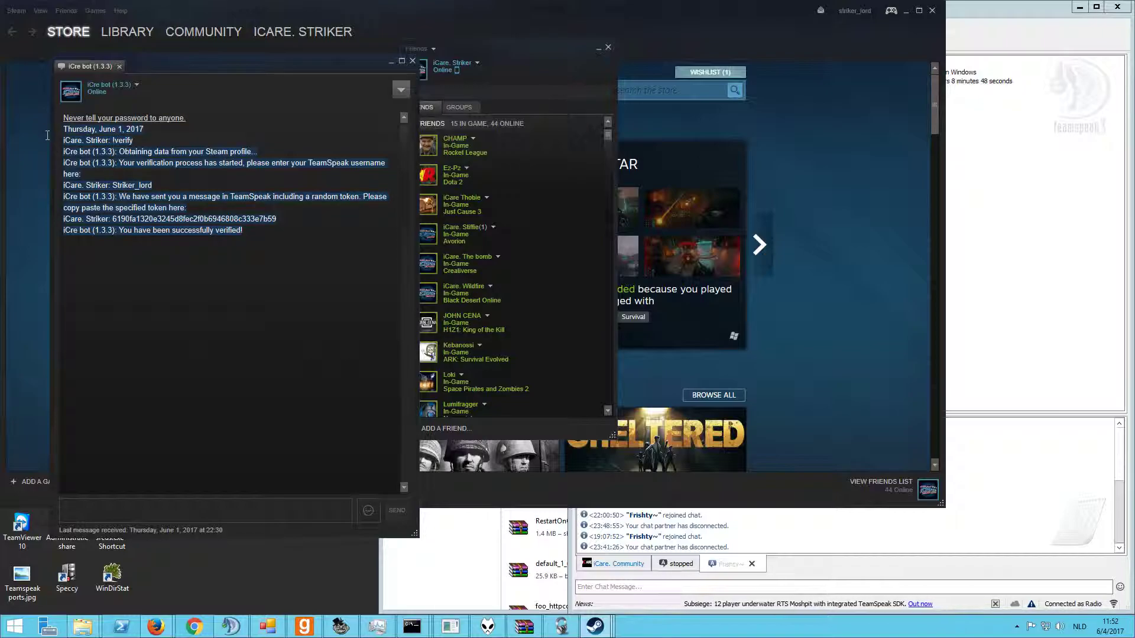
left_click(185, 317)
left_click(1005, 324)
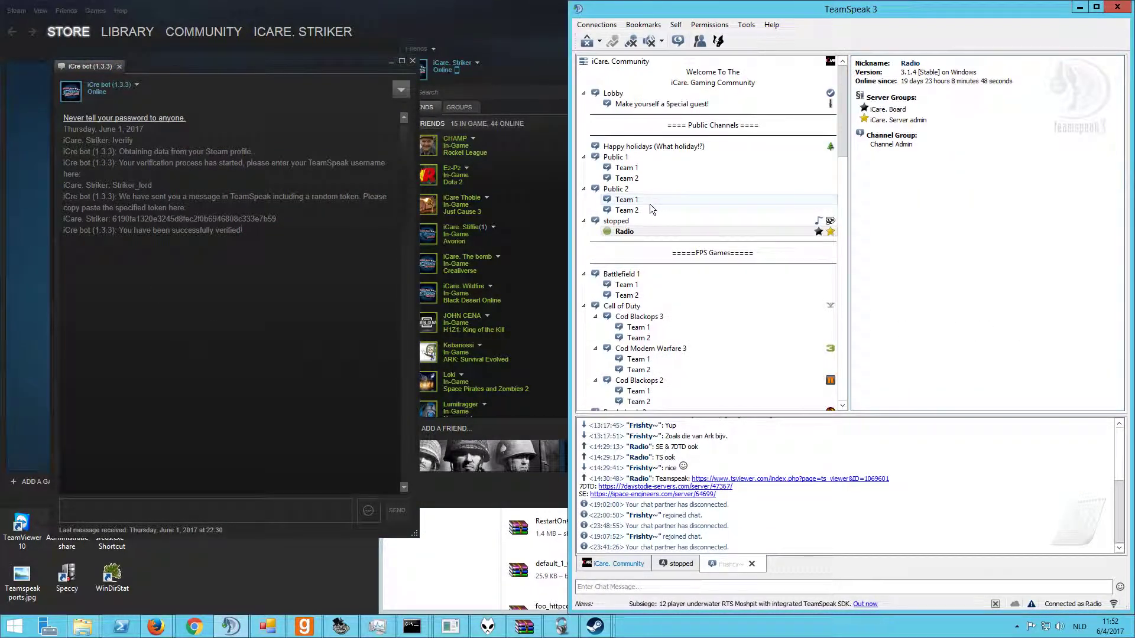
Send the bot the verify command, then reply with the TeamSpeak username 'Radio'.
left_click(647, 107)
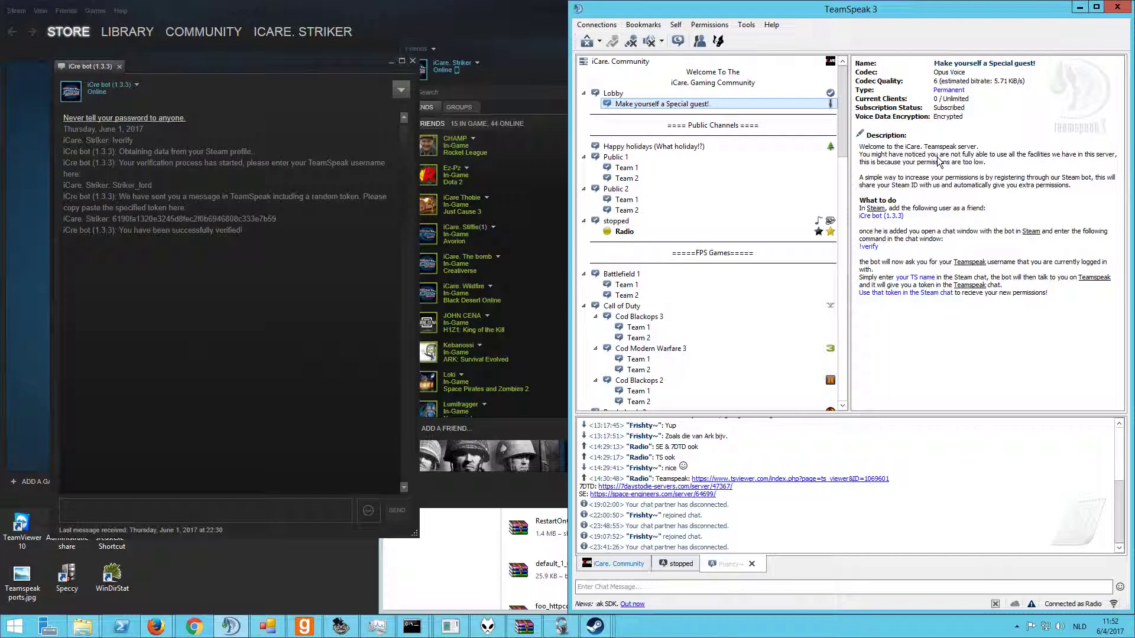
left_click(167, 511)
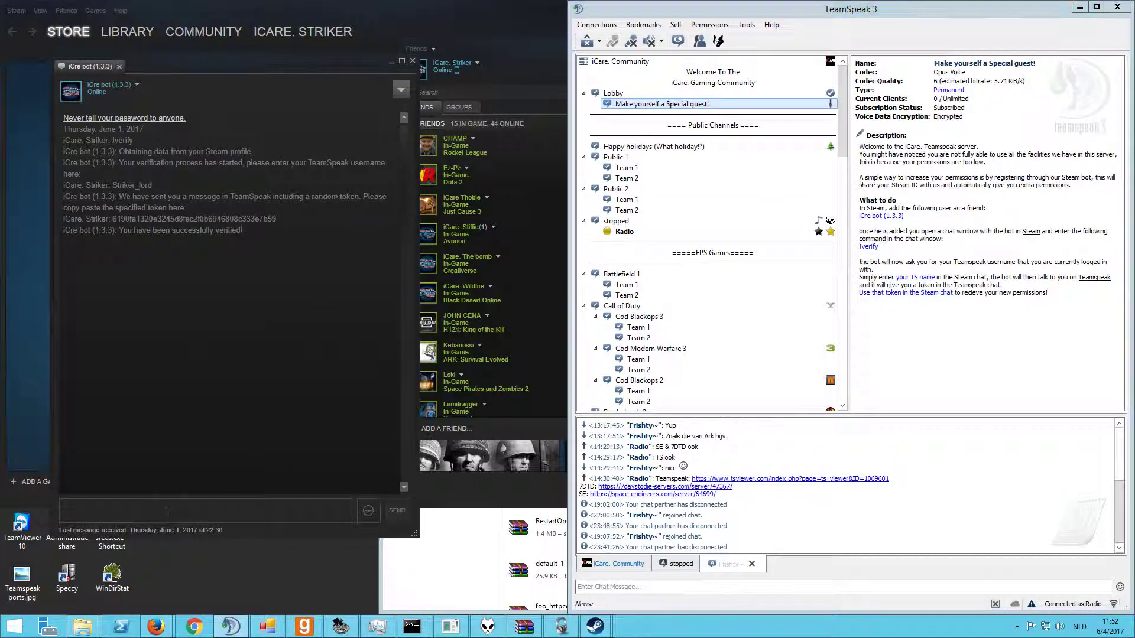
type("!verify")
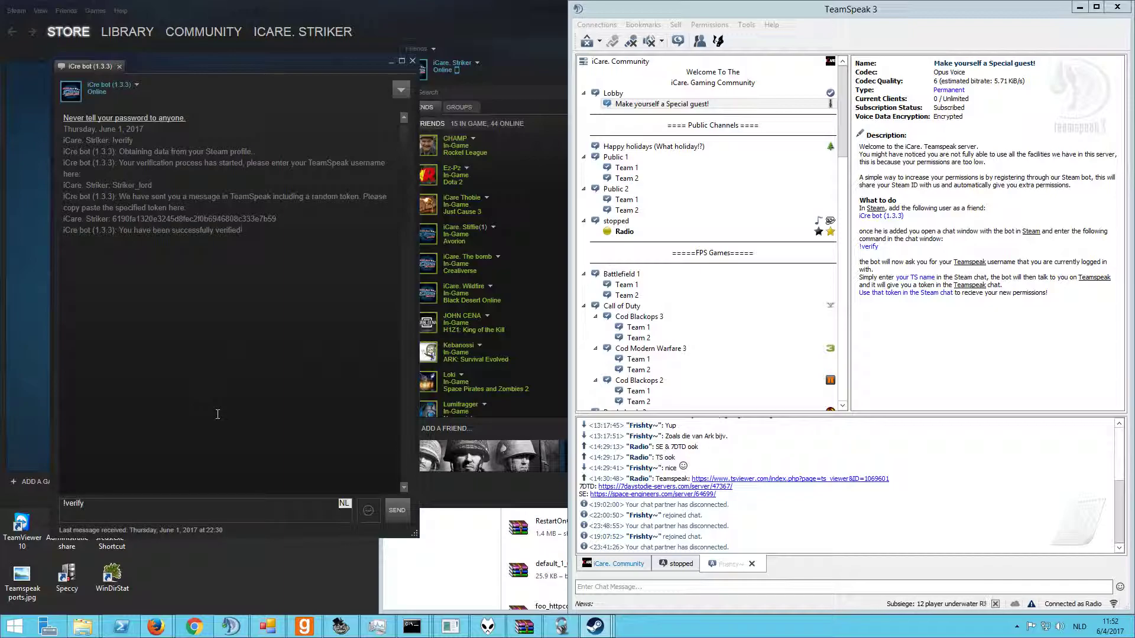
key("Return")
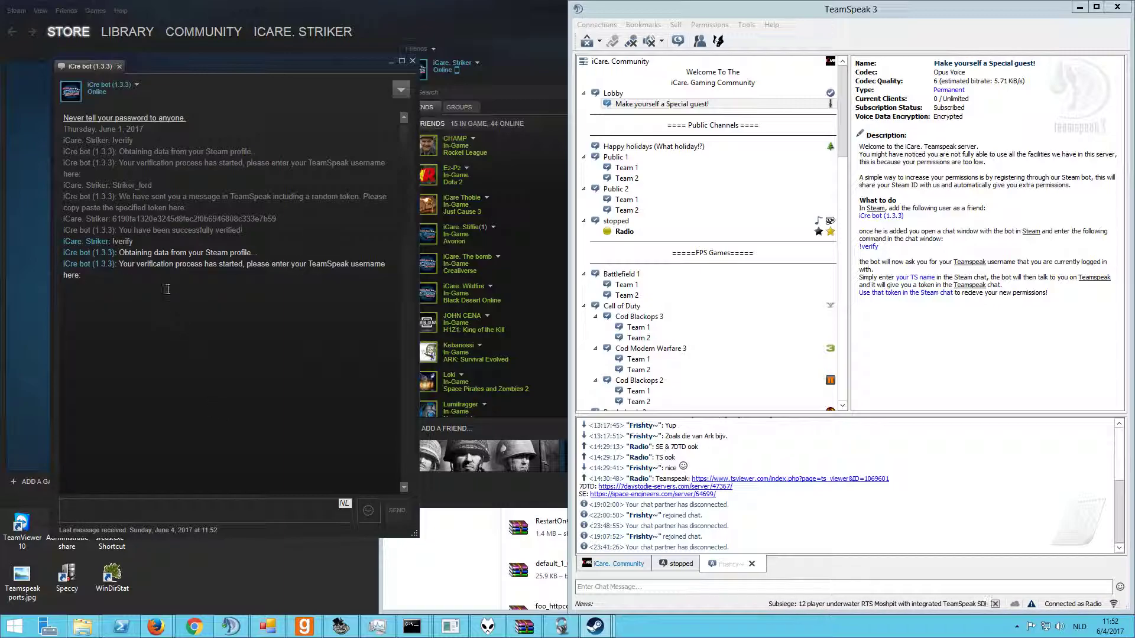
left_click_drag(119, 263, 89, 276)
left_click(179, 501)
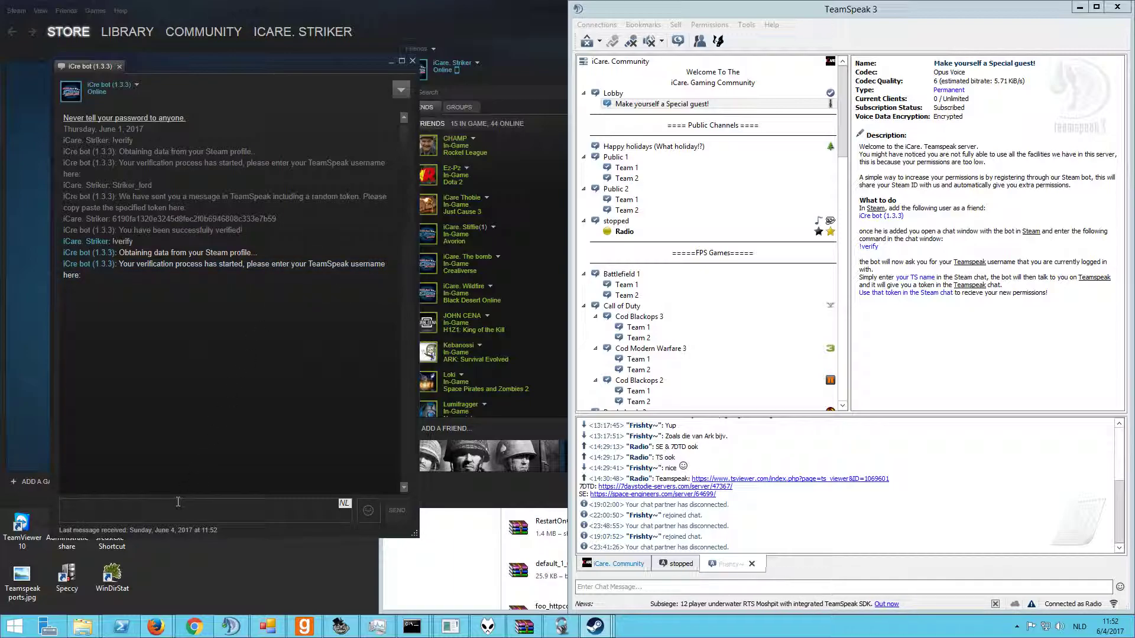
type("Radio")
key("Return")
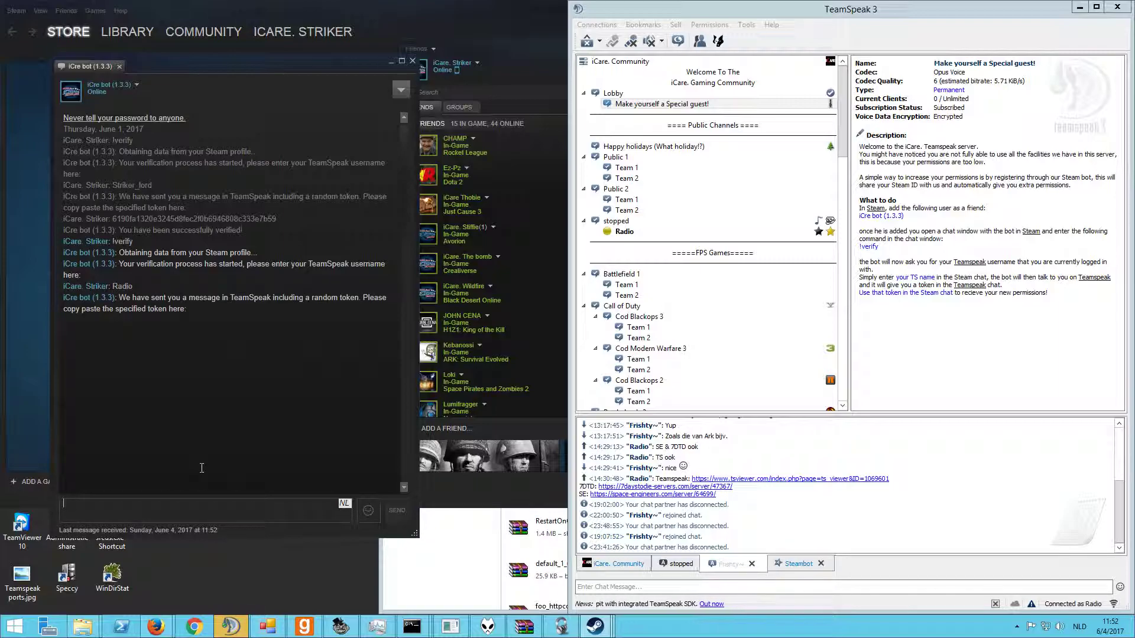
Copy the random token from Steambot's TeamSpeak message and send it to the Steam bot.
left_click(800, 565)
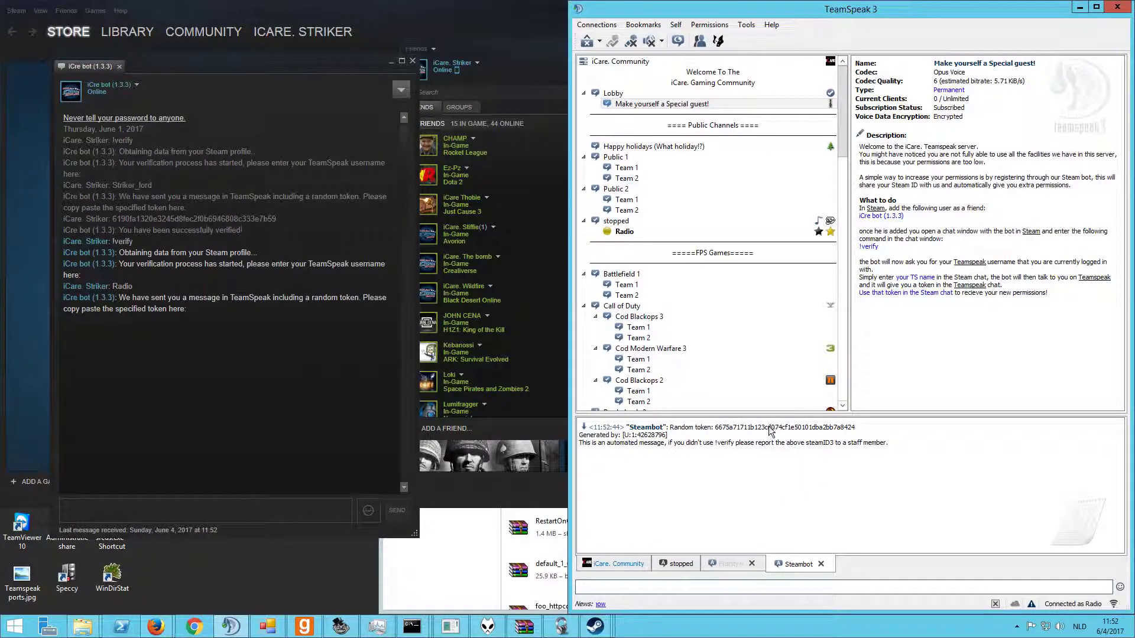
double_click(770, 428)
key("ctrl+c")
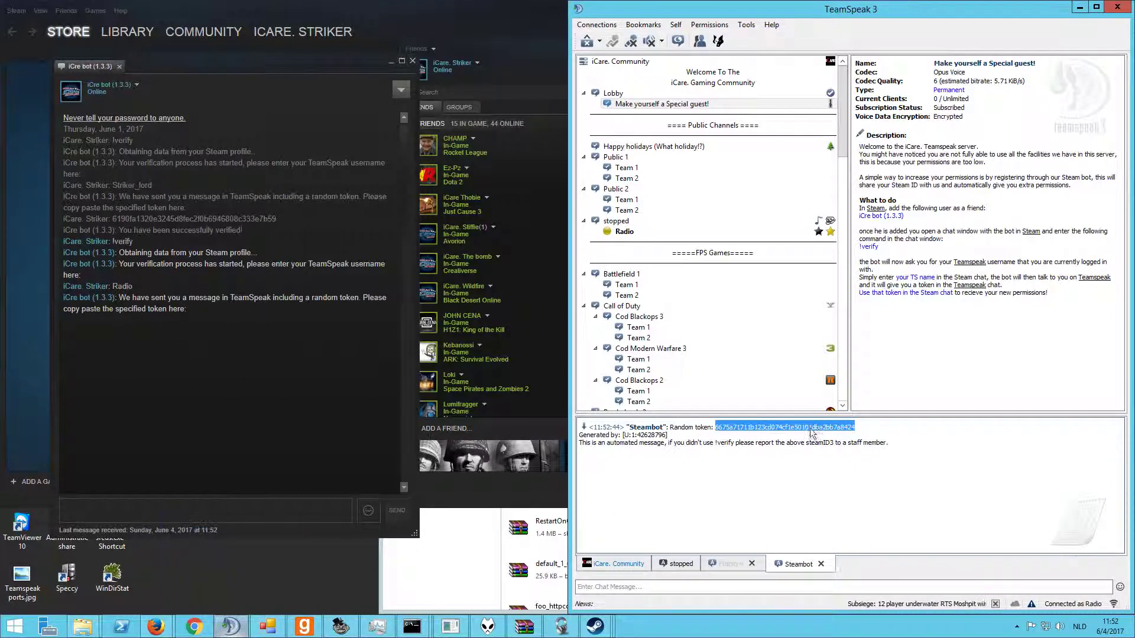
left_click(127, 502)
key("ctrl+v")
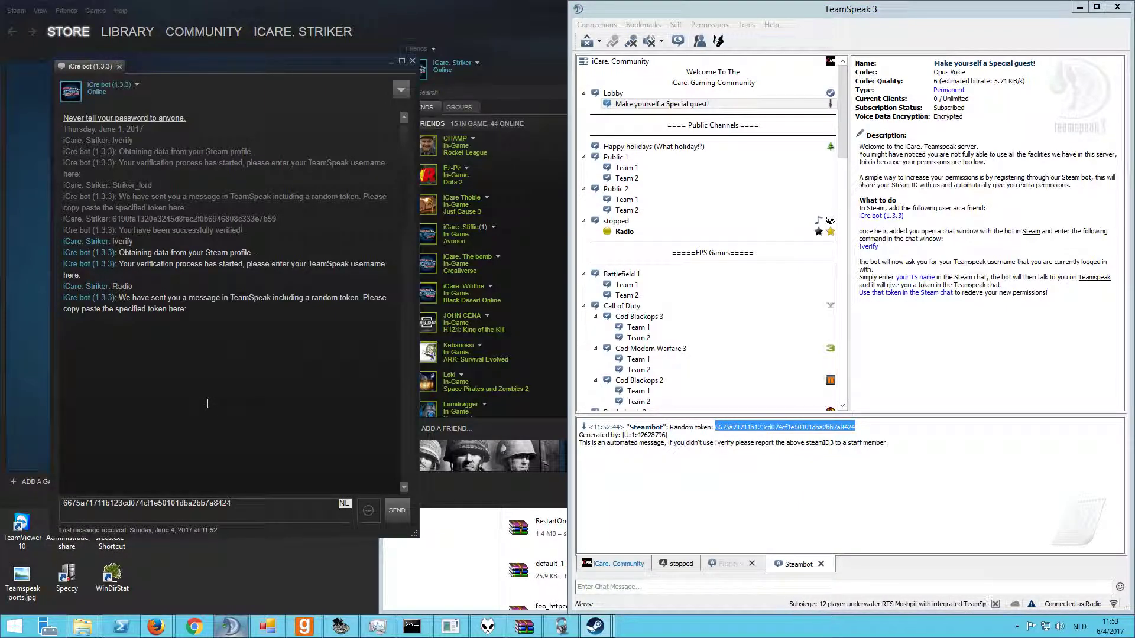
key("Return")
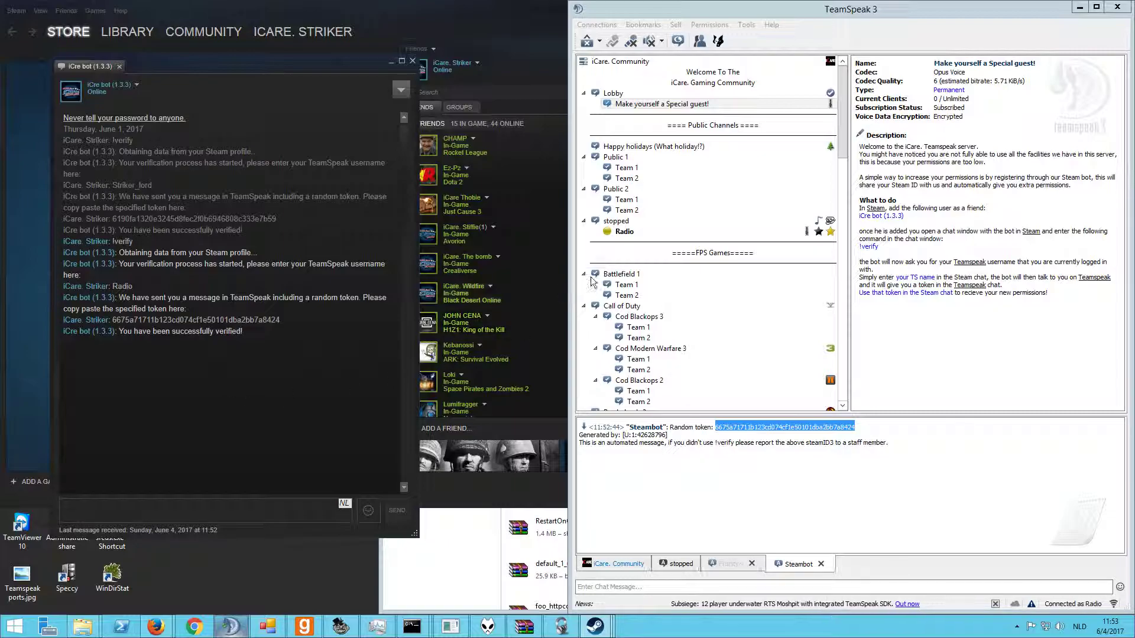
Check Radio's client details to confirm it now has the Special Guest server group.
left_click(653, 230)
left_click_drag(909, 119, 867, 119)
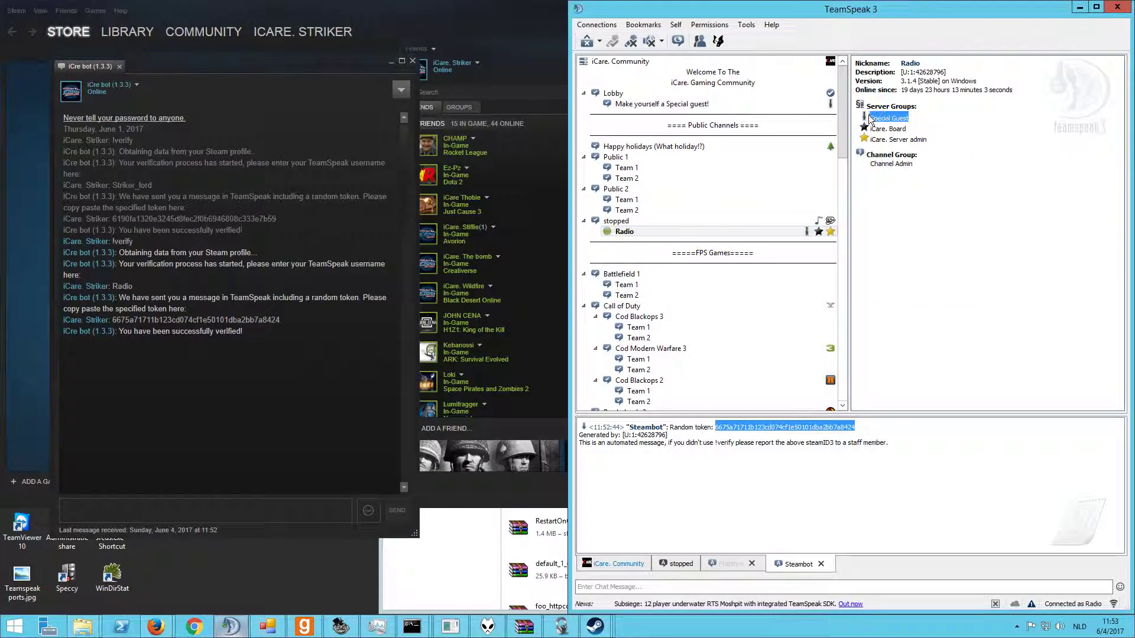
left_click(963, 305)
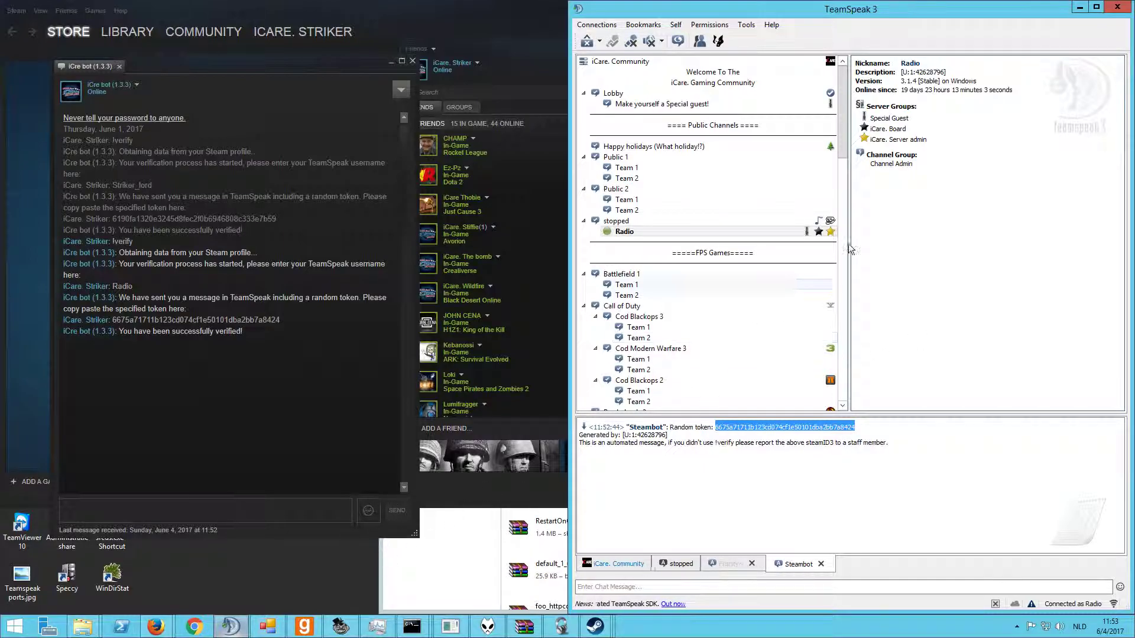
left_click_drag(926, 143, 853, 128)
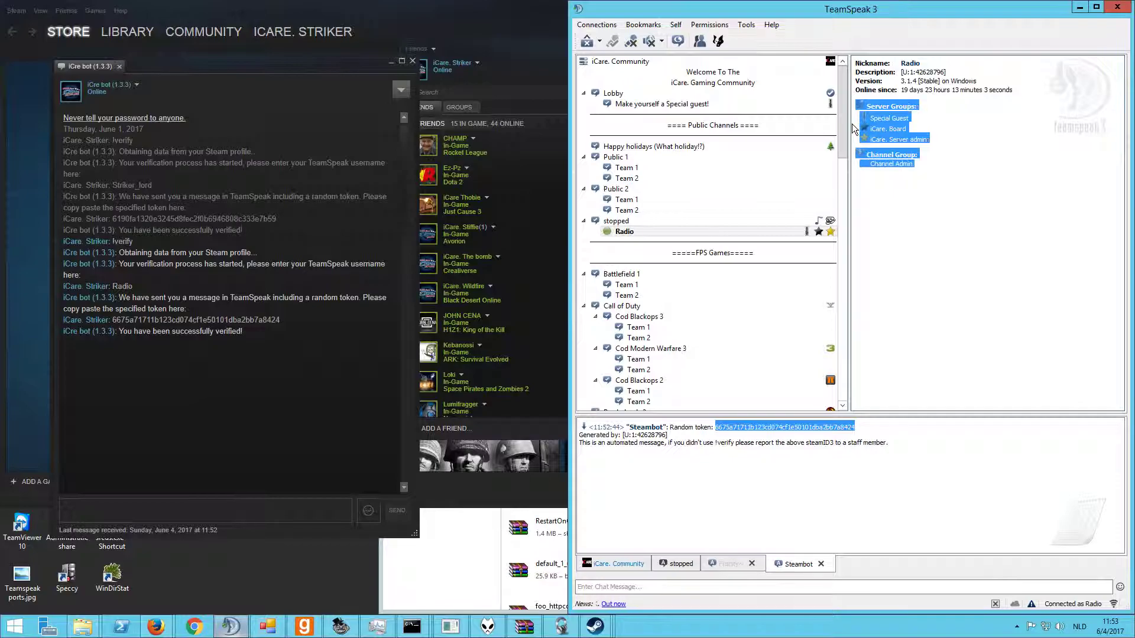
left_click(1029, 159)
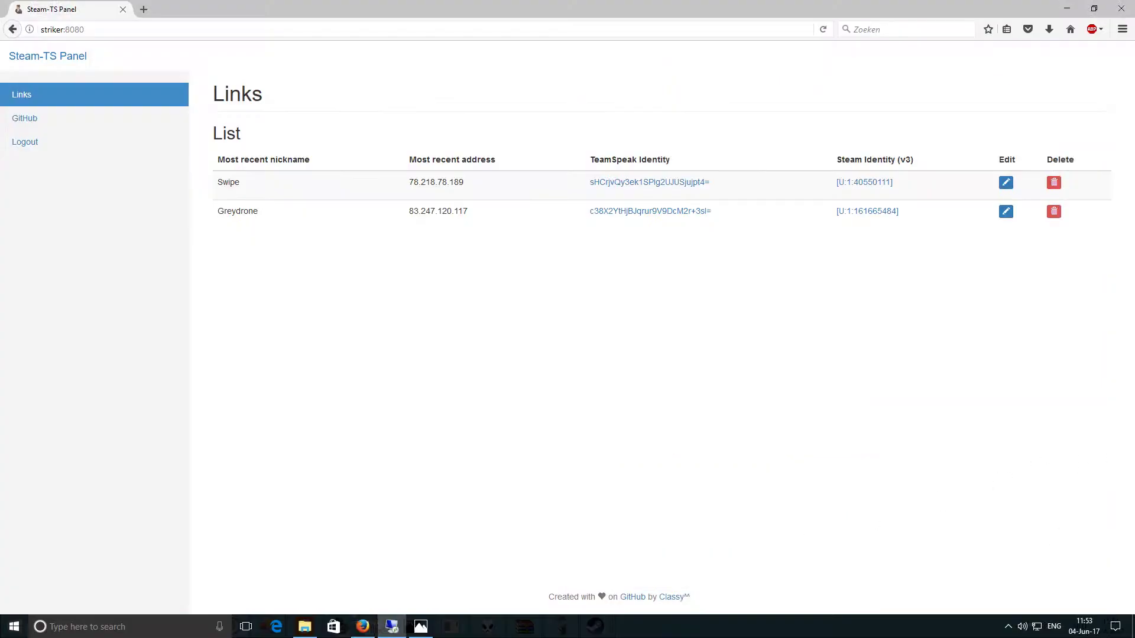
Reload Links to show the new Radio entry, check its Steam identity and profile, then minimize Firefox.
left_click(80, 106)
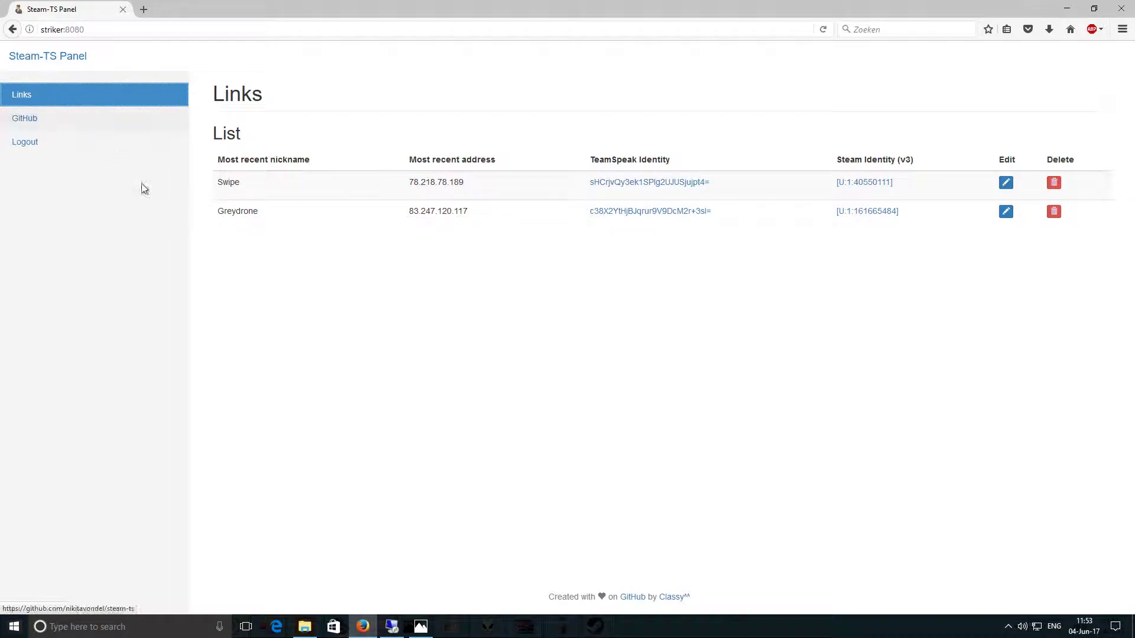
left_click(14, 66)
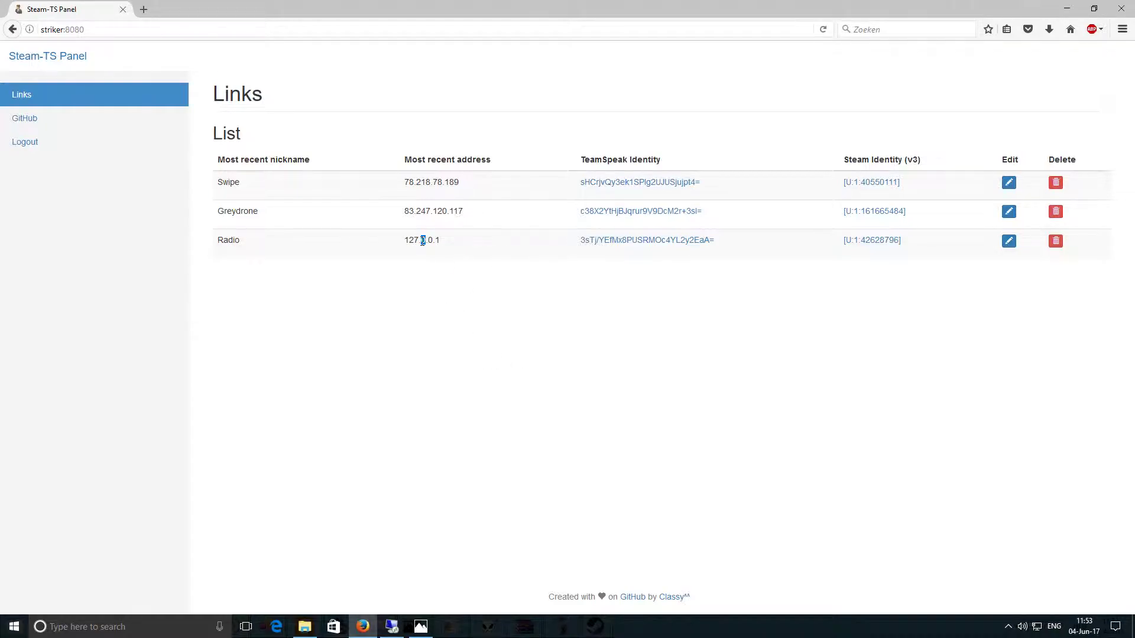
left_click(879, 244)
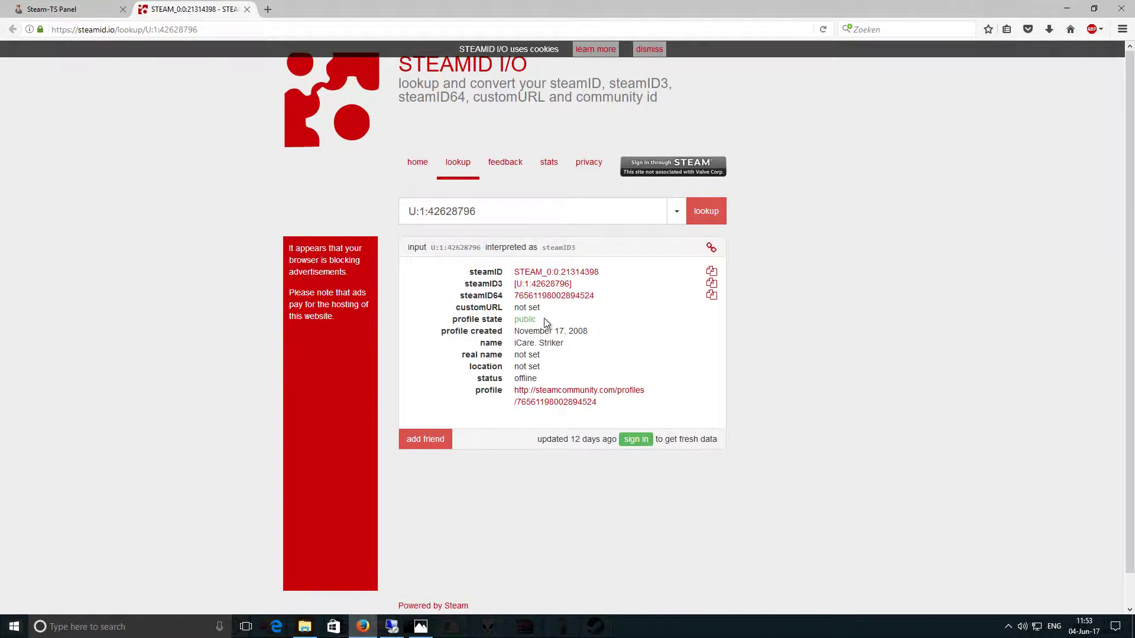
left_click(549, 404)
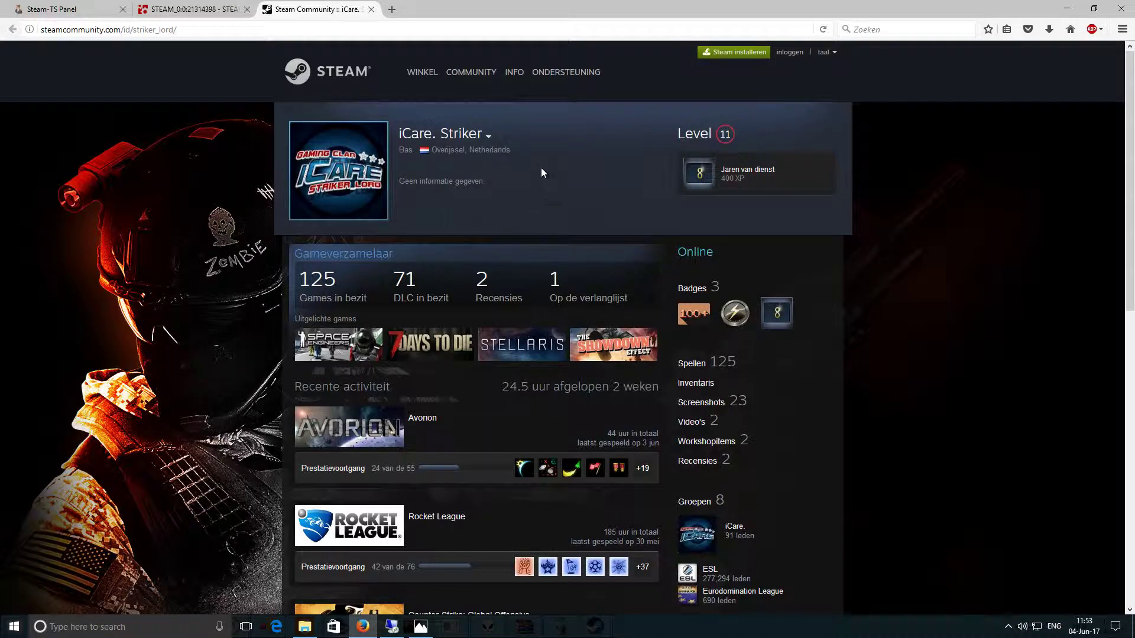
left_click(1067, 8)
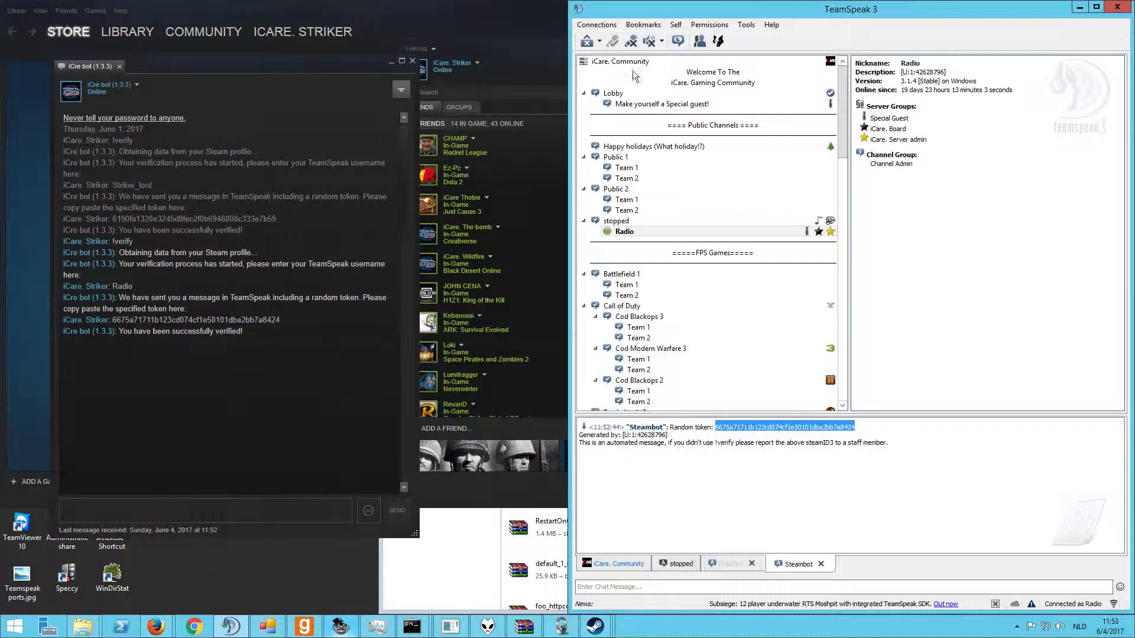
left_click(626, 146)
right_click(637, 146)
left_click(677, 202)
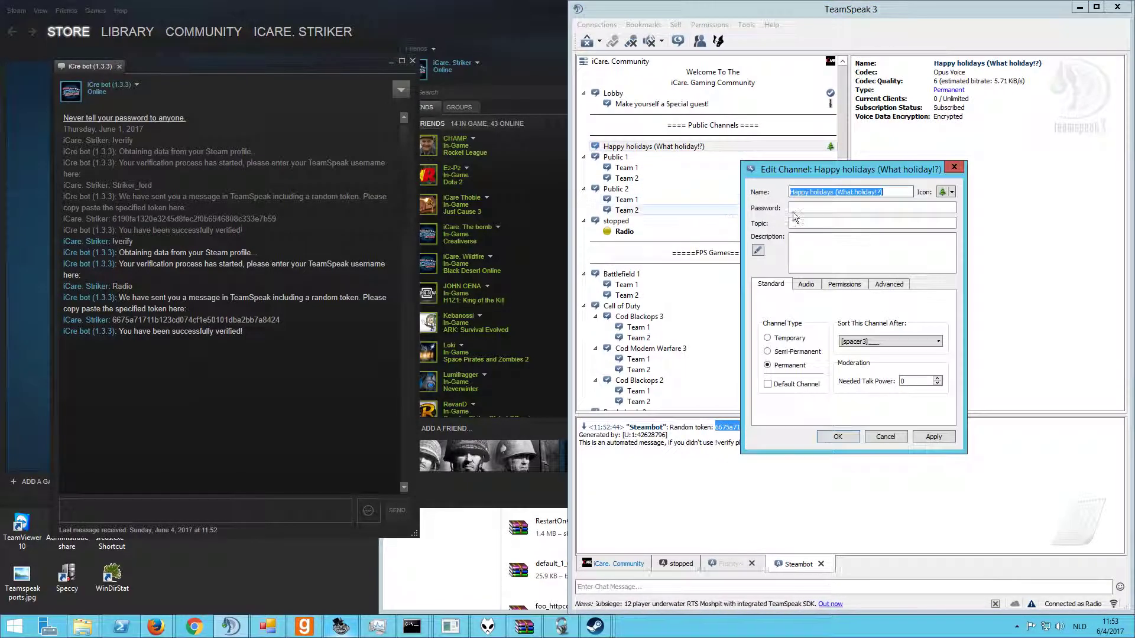
left_click(861, 284)
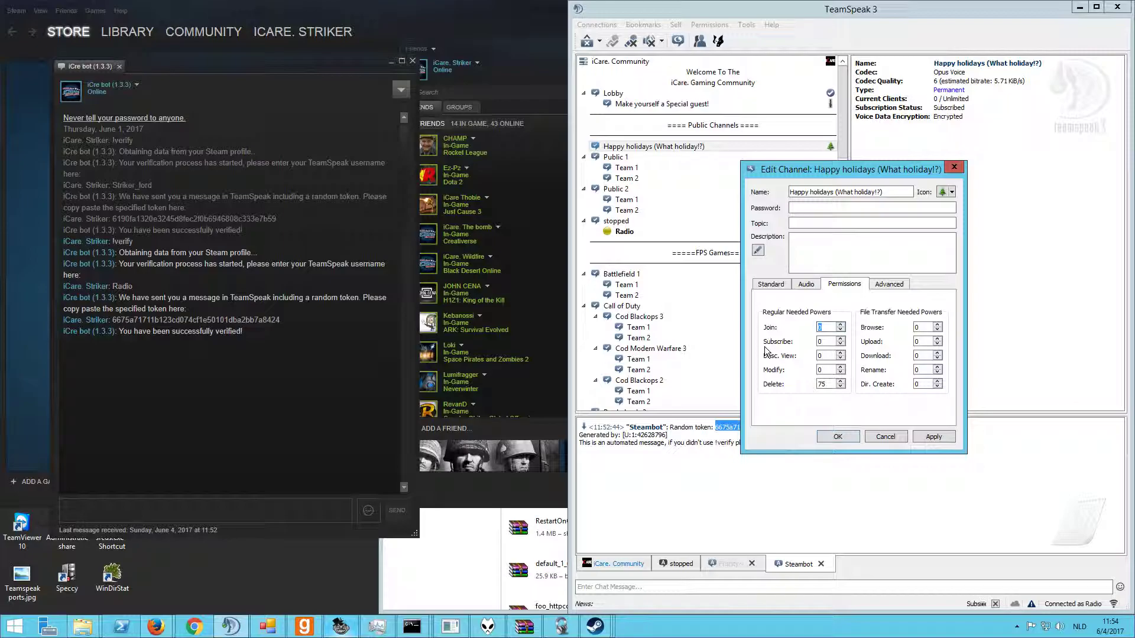
left_click(954, 166)
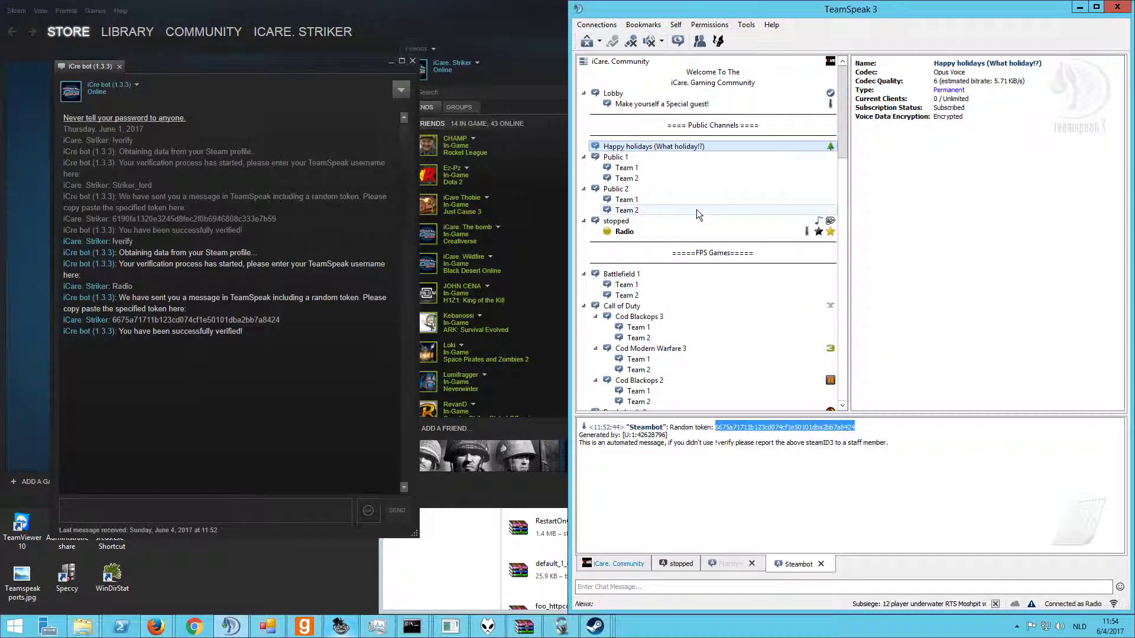
scroll(696, 209, "down", 1)
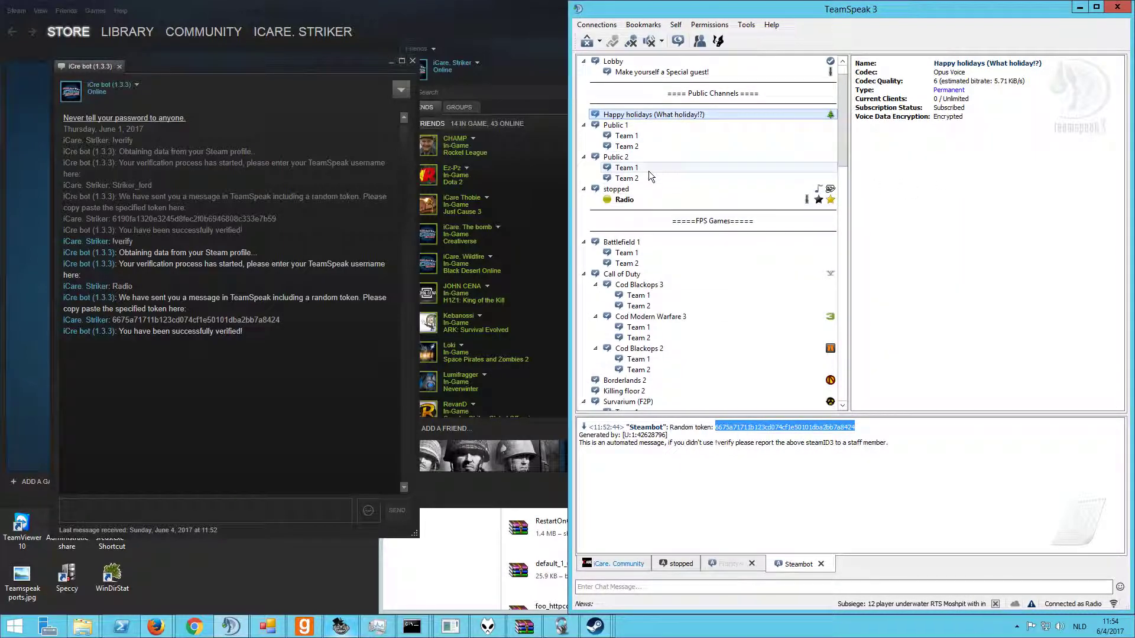
right_click(635, 243)
left_click(686, 314)
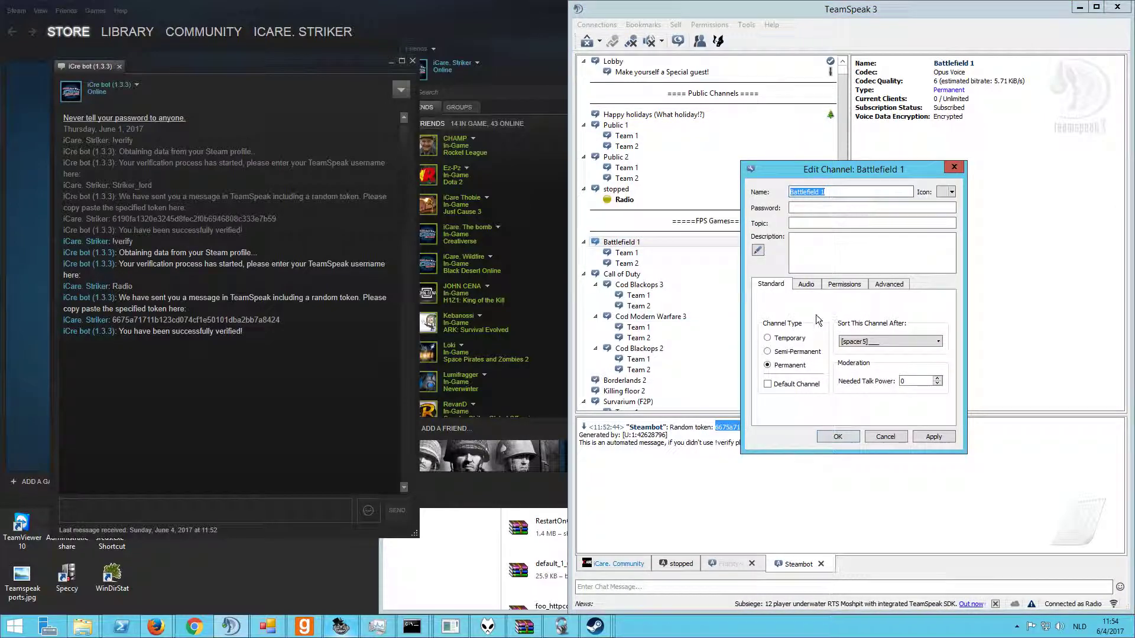
left_click(845, 284)
double_click(822, 328)
type("10")
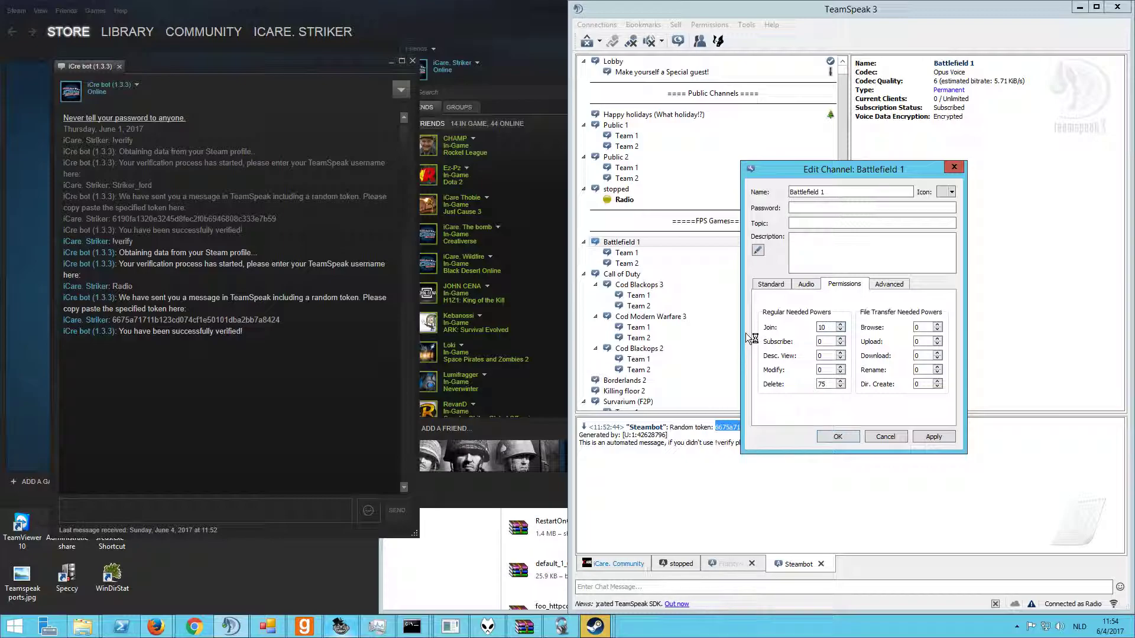
left_click(883, 438)
left_click(956, 357)
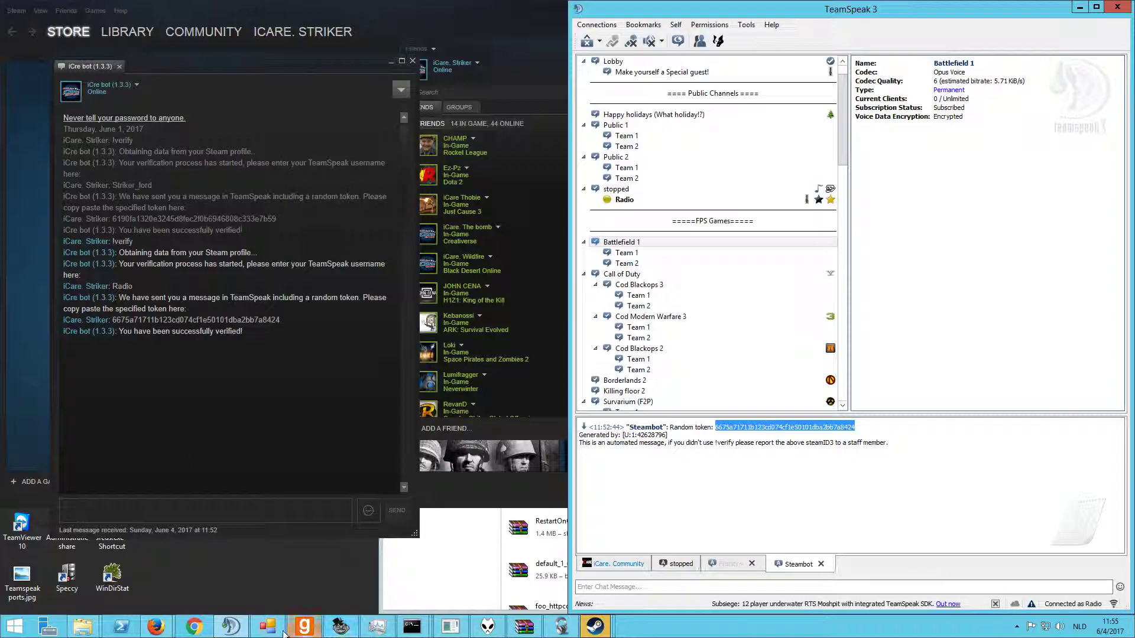
Bring Firefox forward, switch to the steam-ts GitHub tab, and scroll to the README's top.
mouse_move(159, 624)
left_click(94, 568)
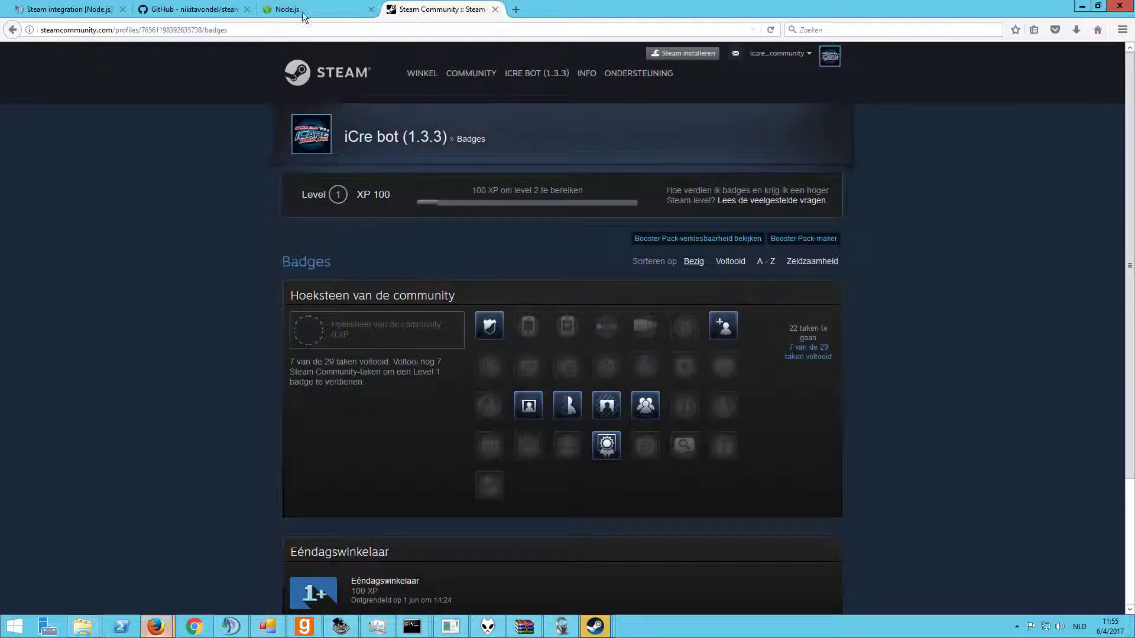
left_click(298, 10)
left_click(86, 9)
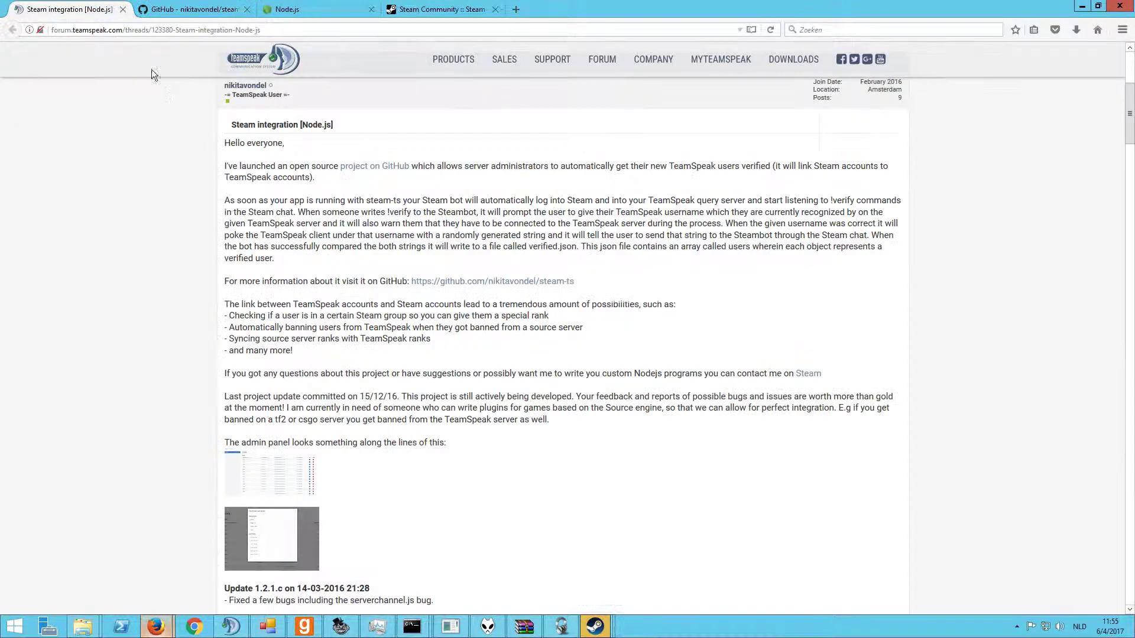
left_click(189, 9)
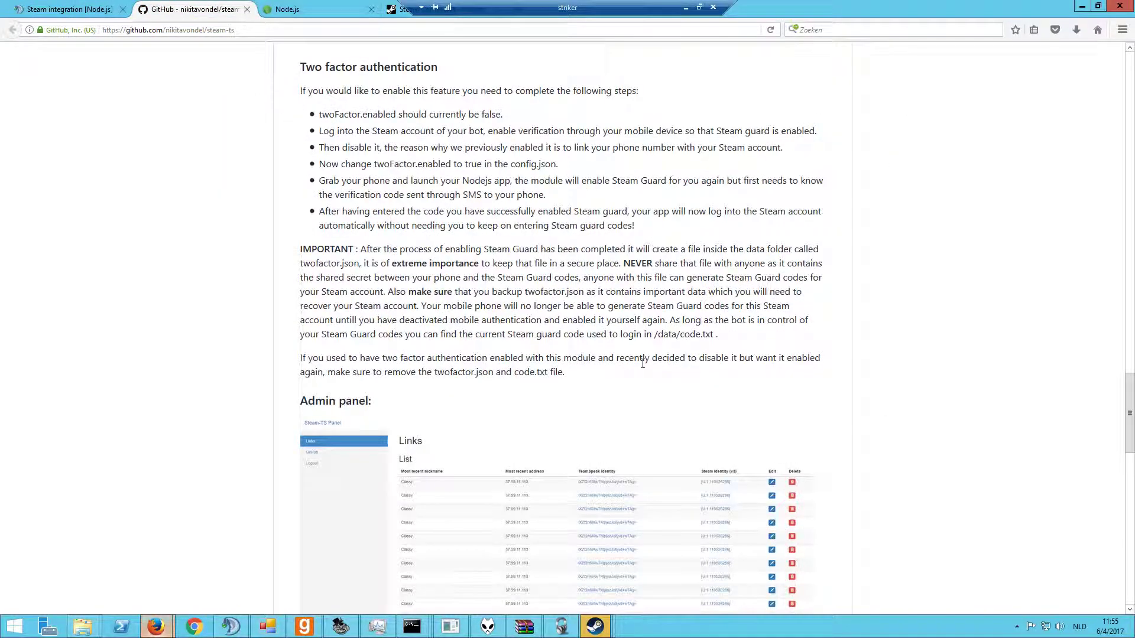
scroll(641, 363, "up", 15)
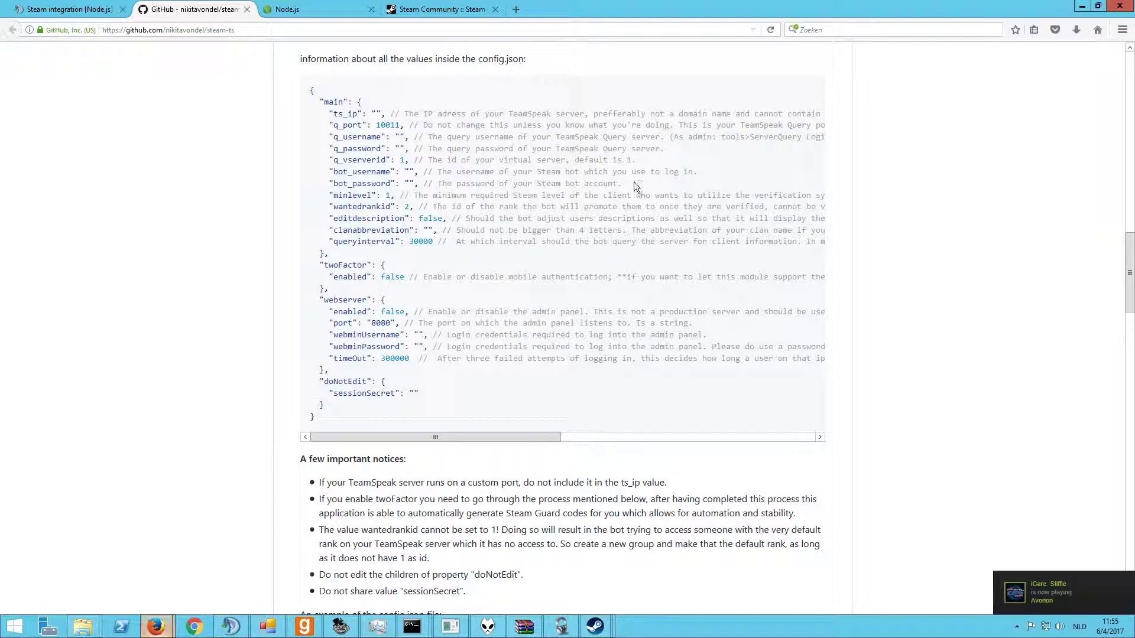
scroll(984, 365, "up", 6)
scroll(984, 373, "up", 10)
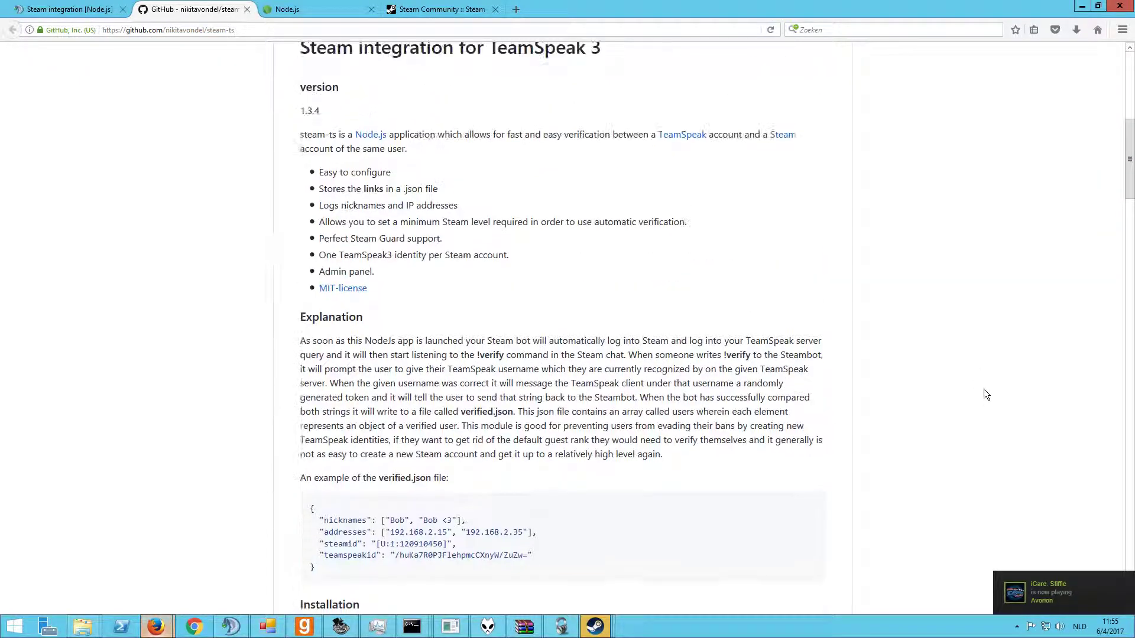